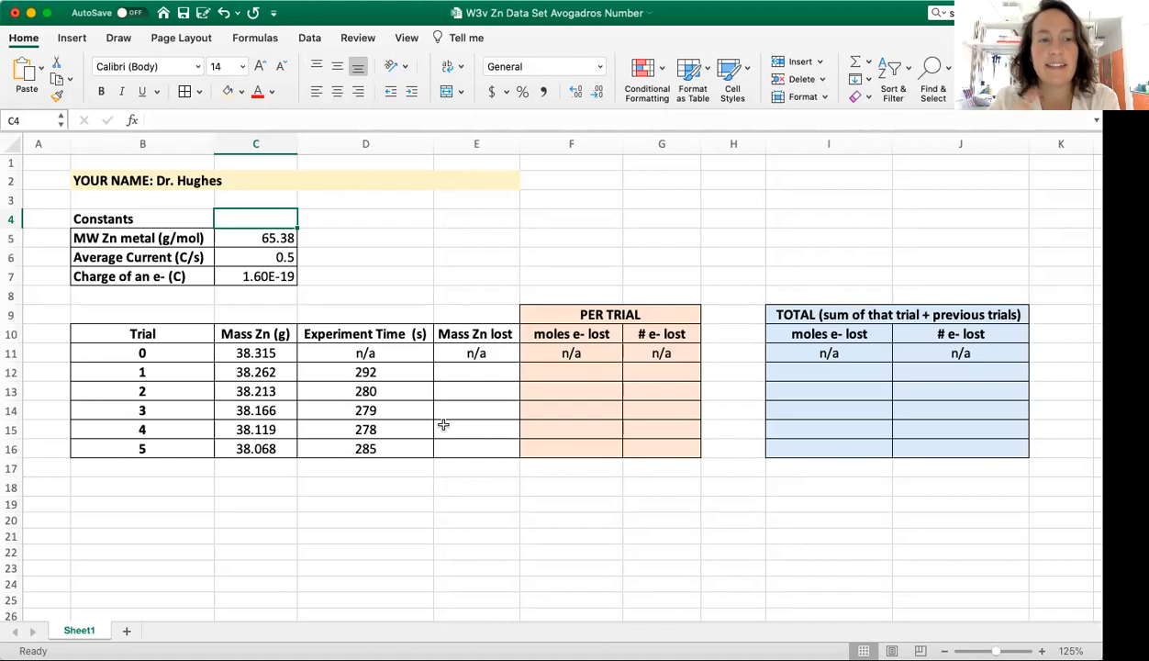
# Step: Review the constants in C5:C7 and the recorded zinc masses and experiment times for the trials
pyautogui.click(241, 238)
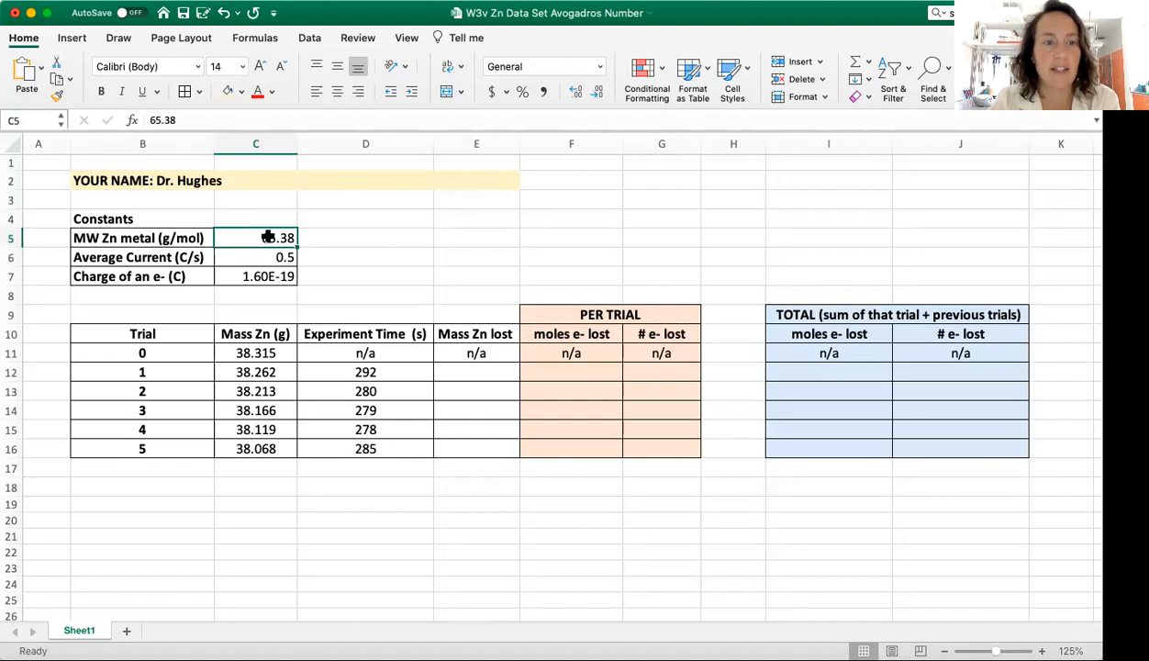
pyautogui.click(276, 256)
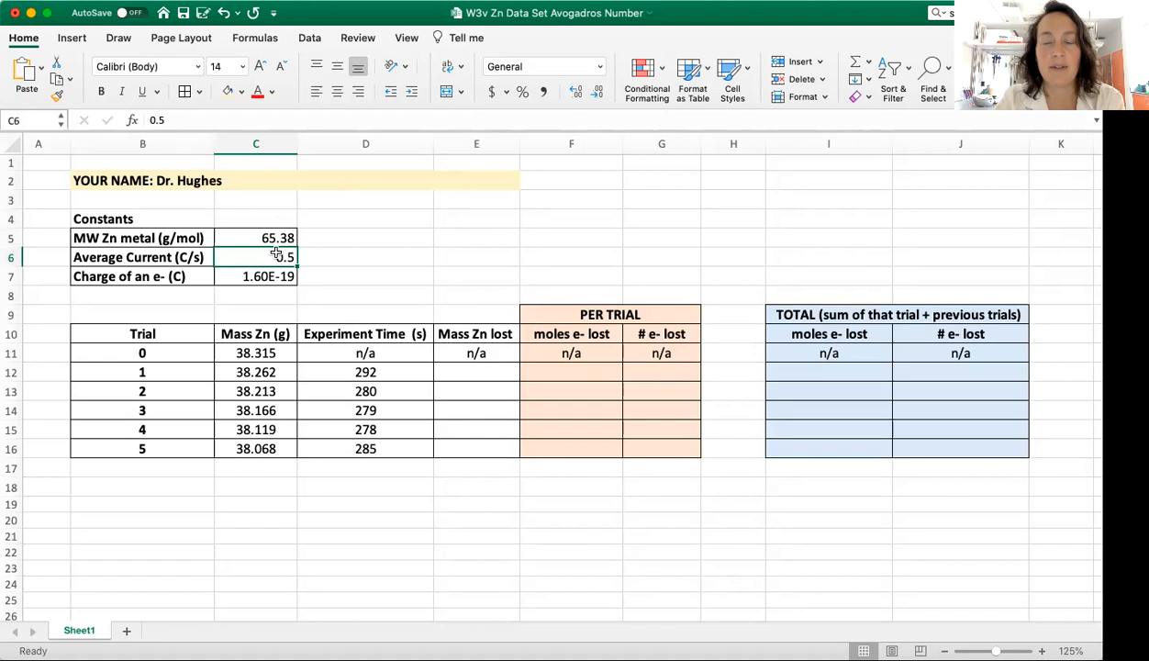
pyautogui.click(271, 286)
pyautogui.click(273, 278)
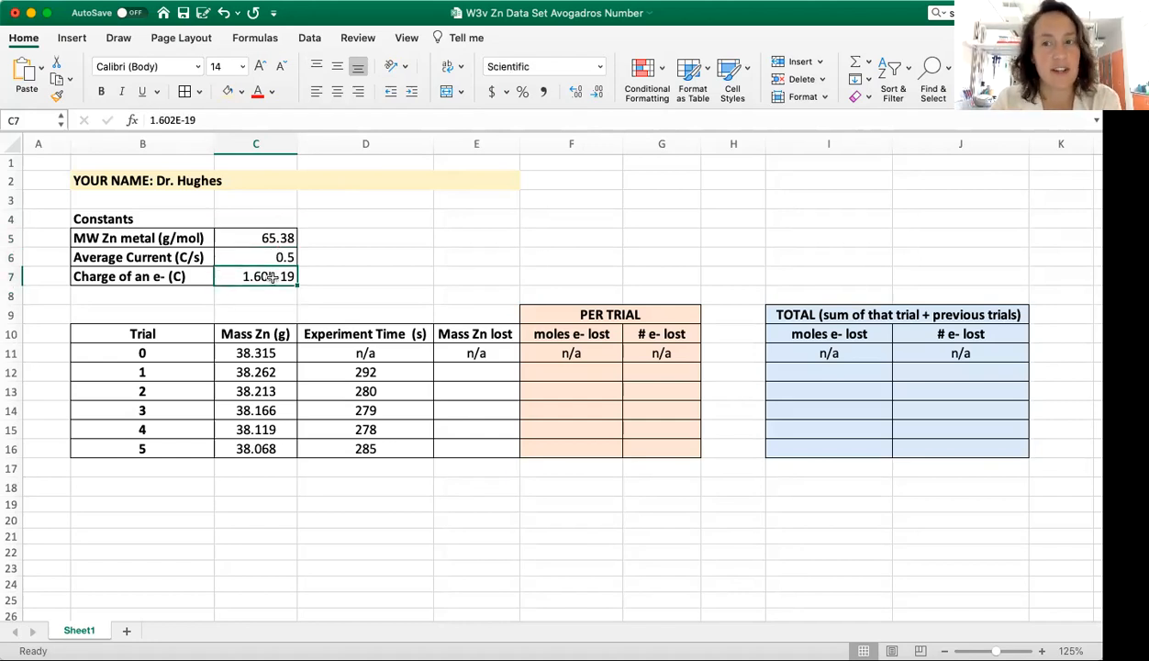
pyautogui.moveTo(268, 352); pyautogui.dragTo(278, 447)
pyautogui.moveTo(346, 367); pyautogui.dragTo(346, 445)
pyautogui.moveTo(263, 352); pyautogui.dragTo(264, 447)
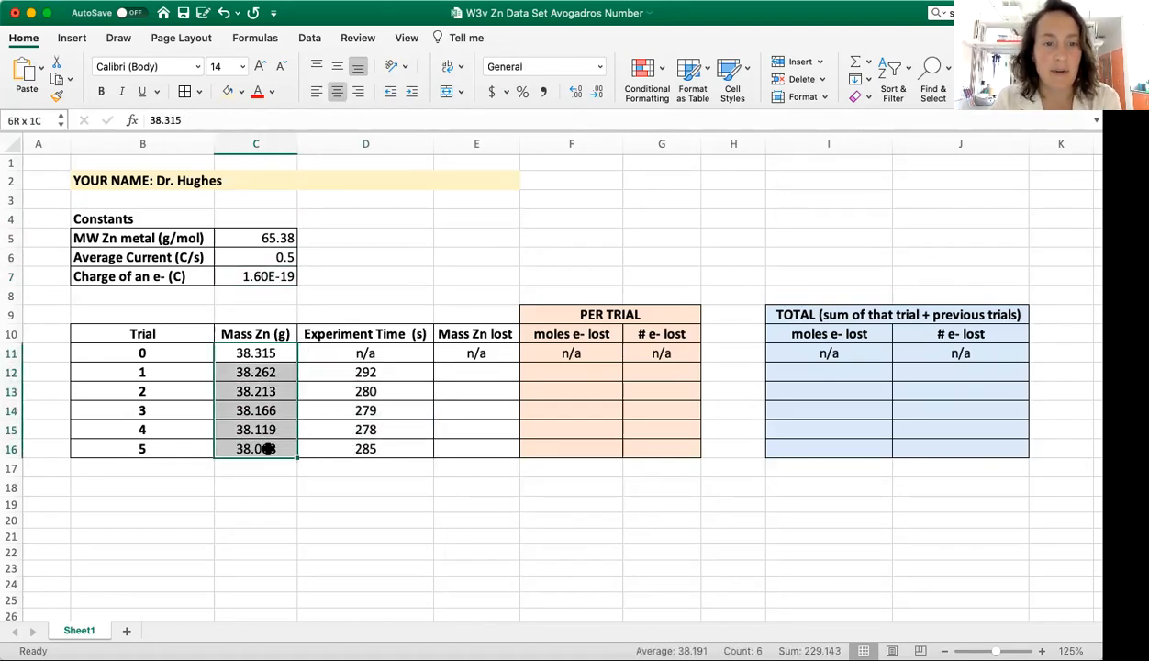
pyautogui.click(355, 369)
pyautogui.moveTo(363, 395); pyautogui.dragTo(364, 448)
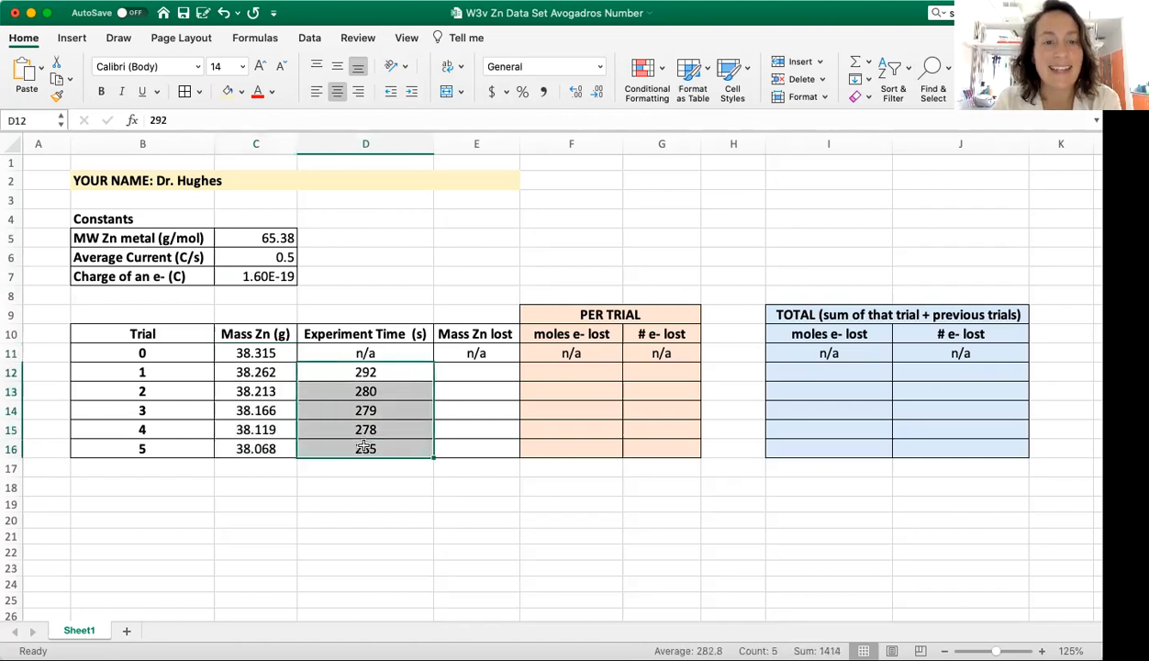
pyautogui.moveTo(265, 350); pyautogui.dragTo(266, 447)
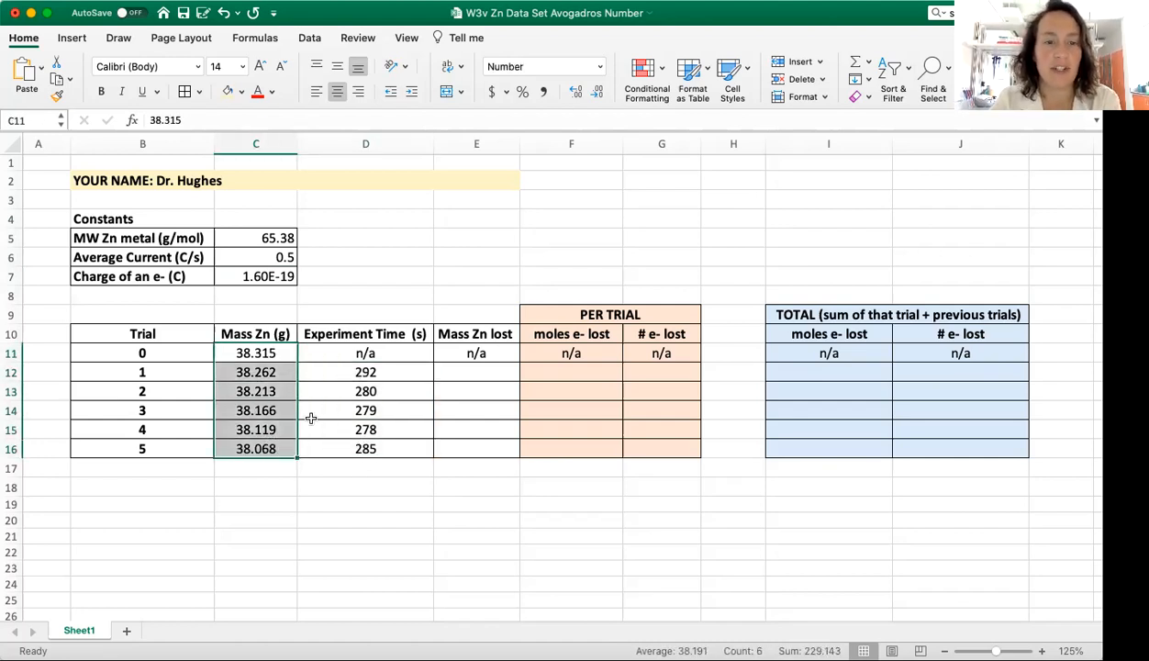
pyautogui.moveTo(329, 373); pyautogui.dragTo(329, 442)
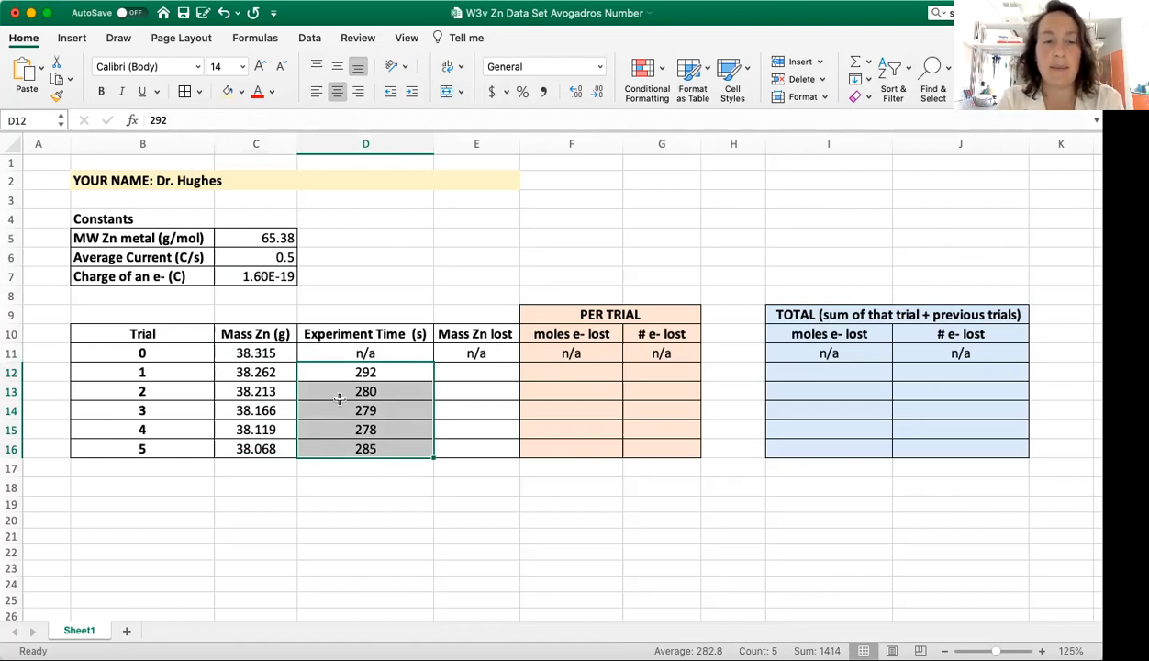
pyautogui.click(386, 542)
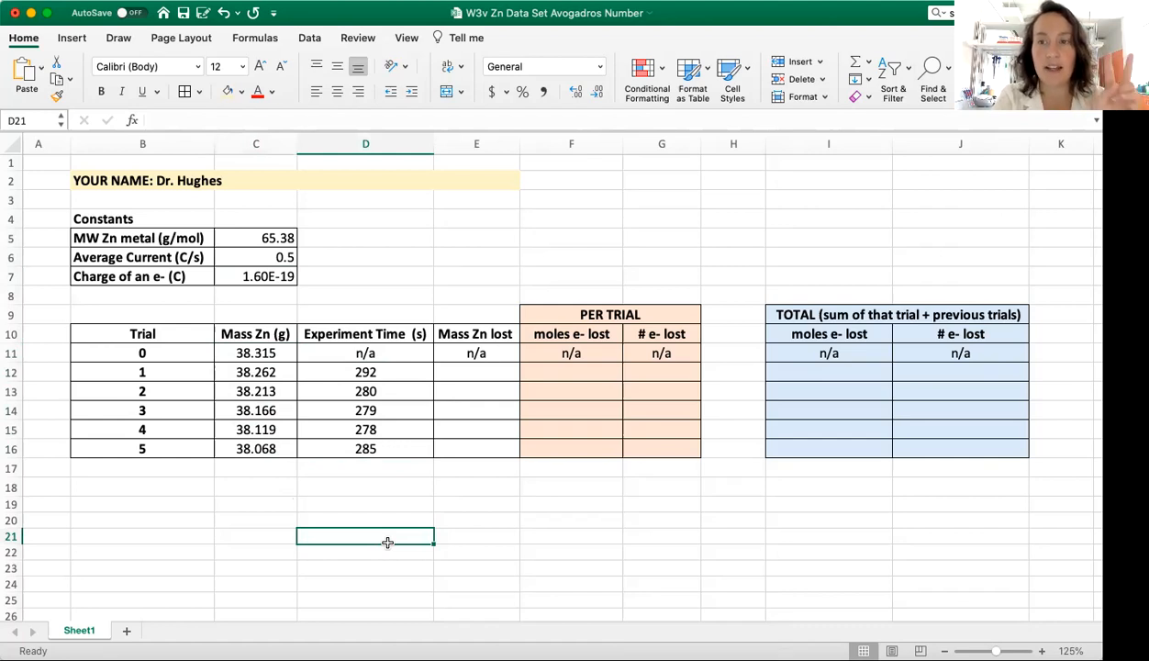
# Step: Examine the per-trial moles and number of electrons lost columns alongside the time, electron charge and mass inputs
pyautogui.click(581, 334)
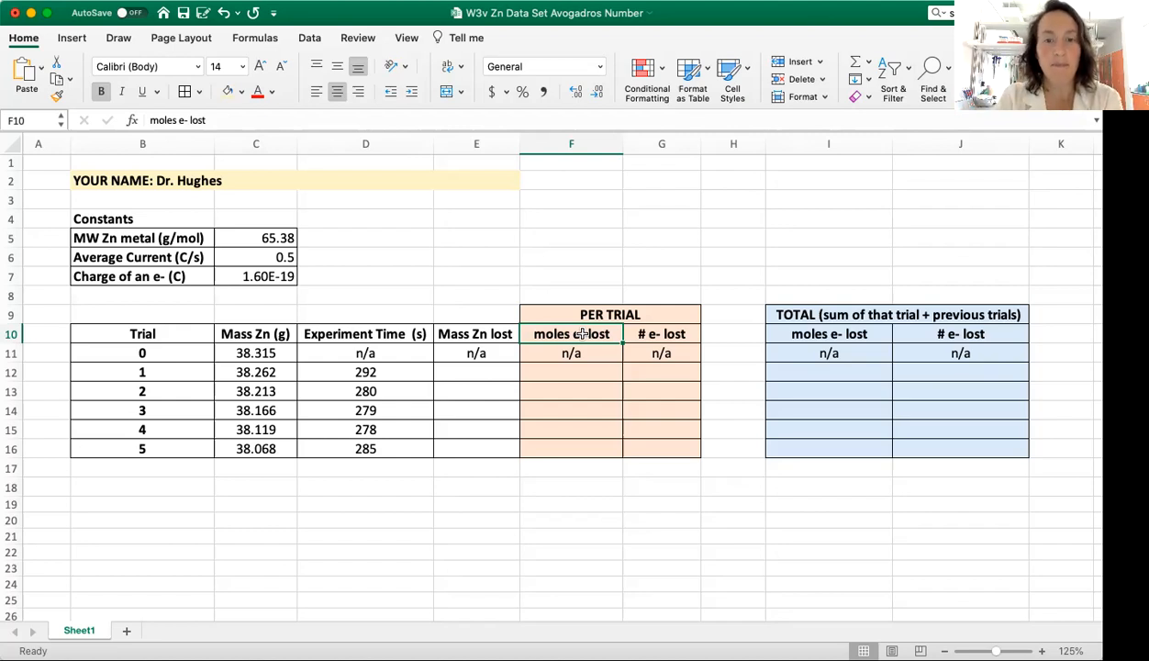
pyautogui.click(659, 334)
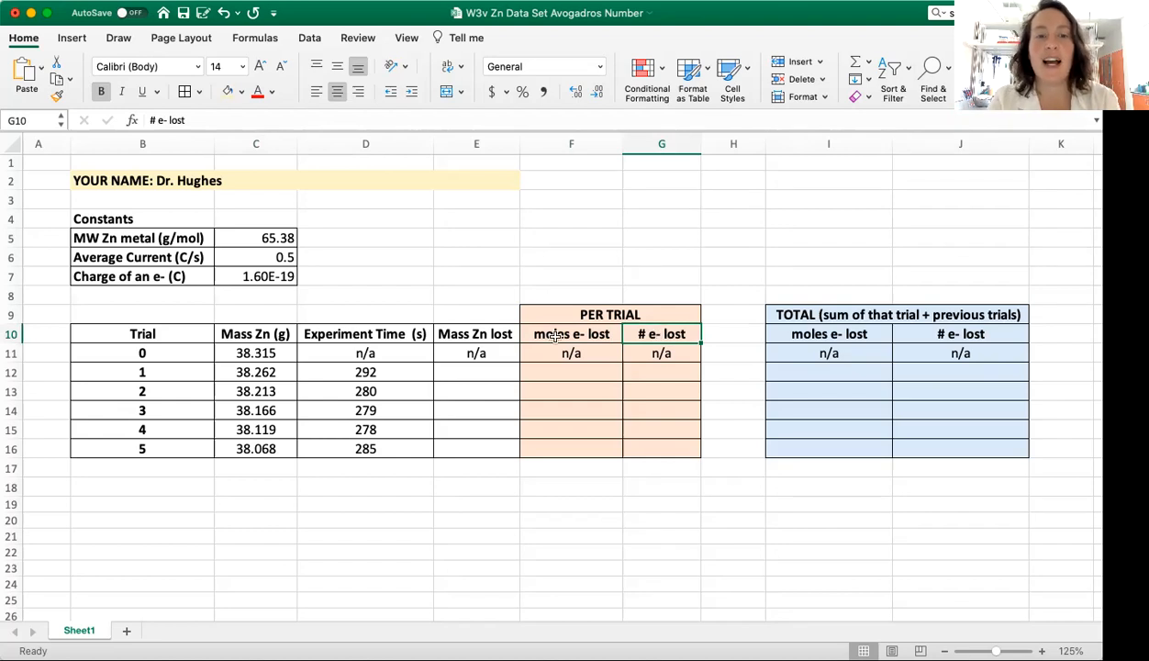
pyautogui.click(371, 375)
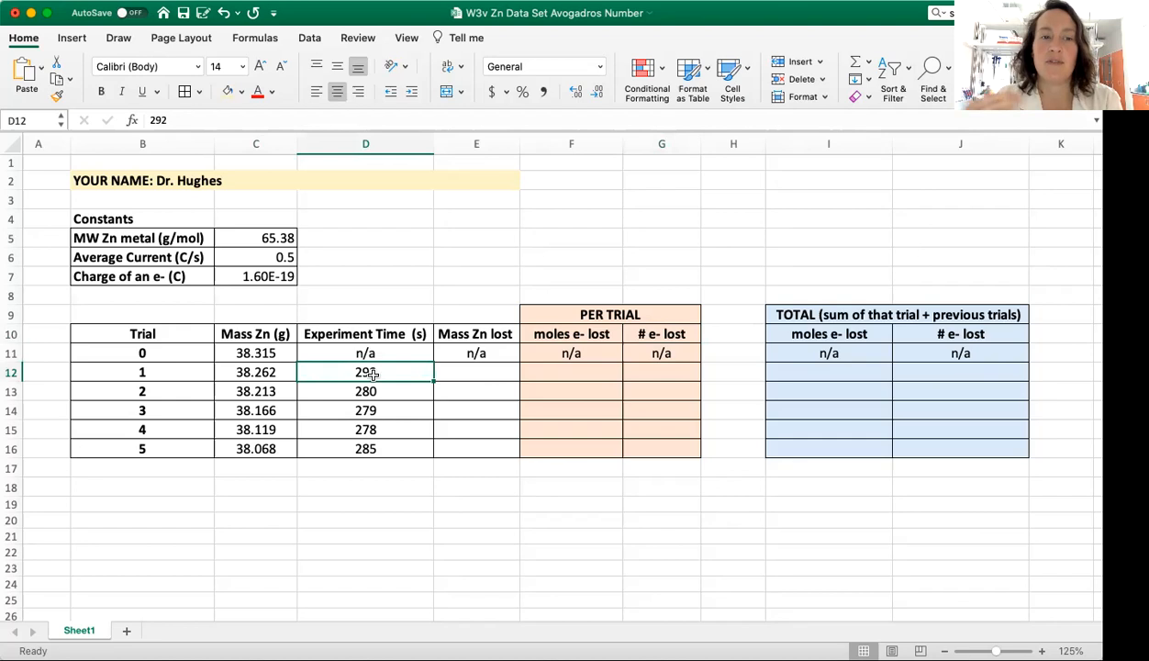
pyautogui.click(288, 276)
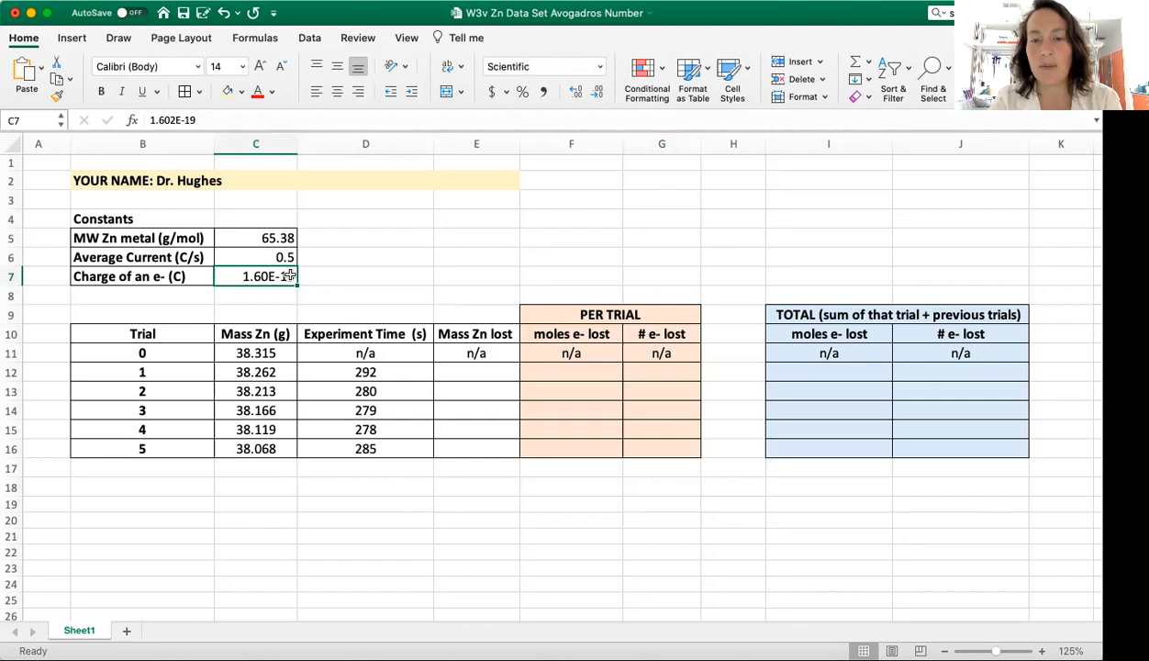
pyautogui.moveTo(568, 366); pyautogui.dragTo(632, 391)
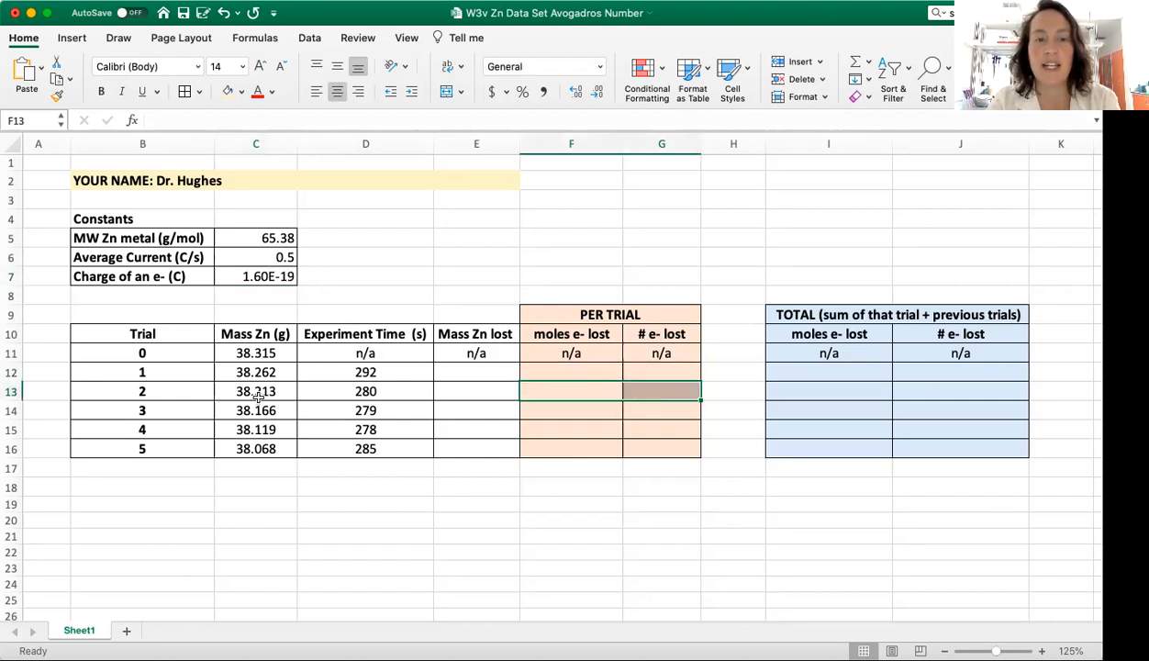
pyautogui.moveTo(266, 391); pyautogui.dragTo(288, 403)
pyautogui.click(611, 389)
pyautogui.moveTo(614, 388); pyautogui.dragTo(636, 389)
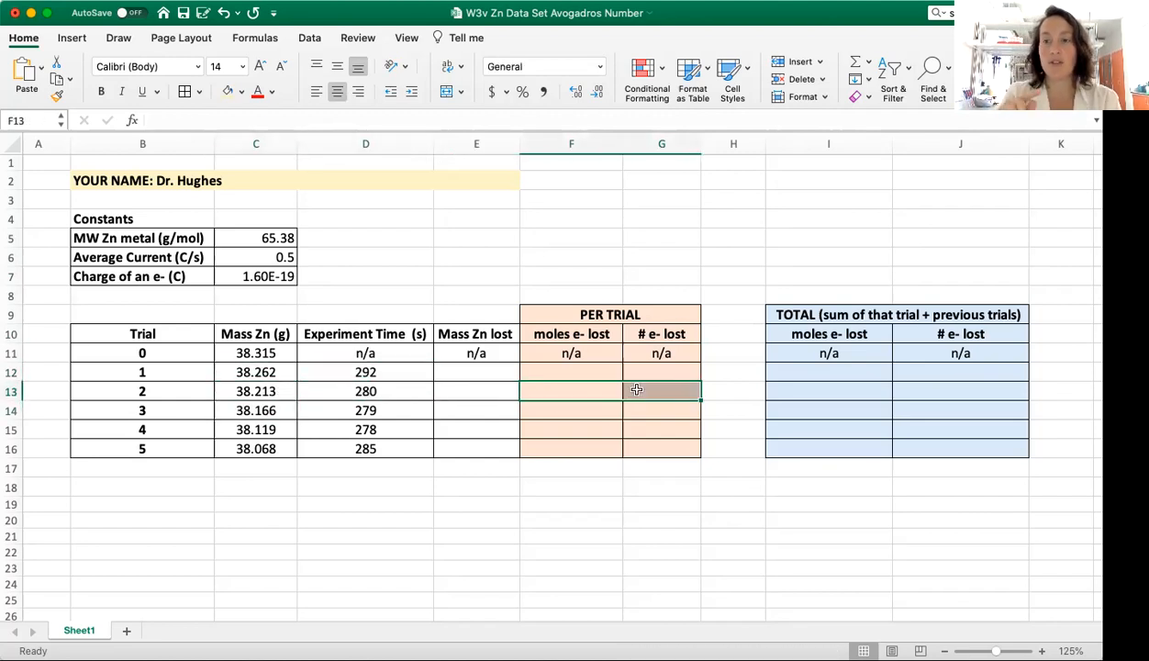
# Step: Examine the TOTAL section's columns and how the moles of electrons lost accumulate over trials 1 to 3
pyautogui.moveTo(826, 315); pyautogui.dragTo(841, 442)
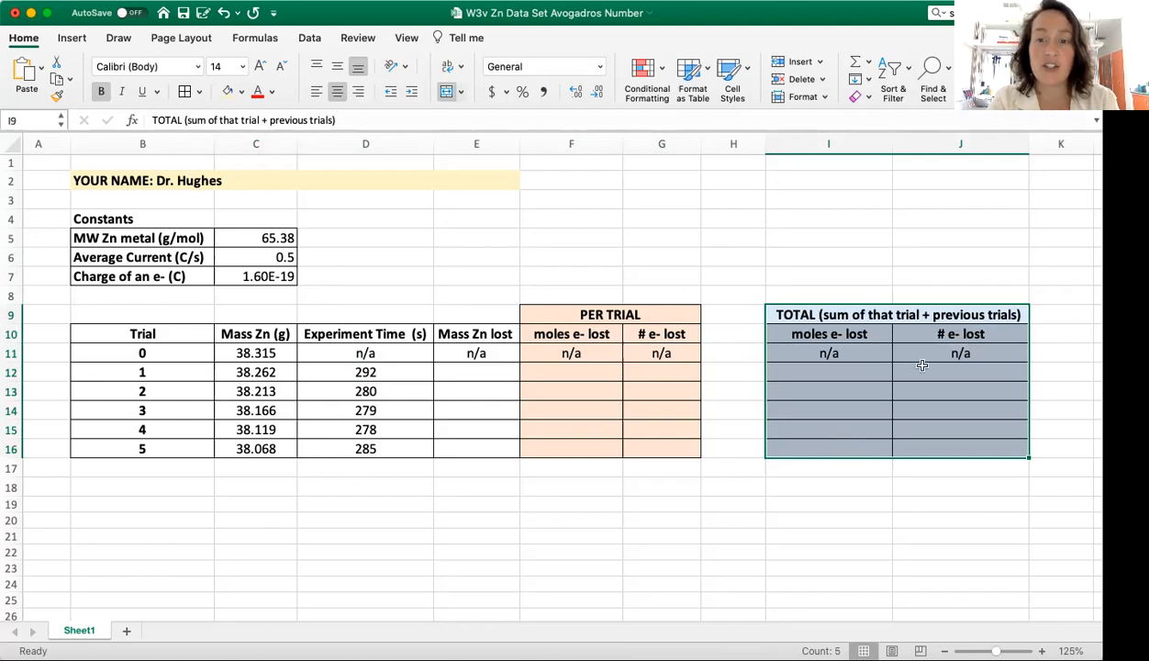
pyautogui.click(849, 374)
pyautogui.click(823, 394)
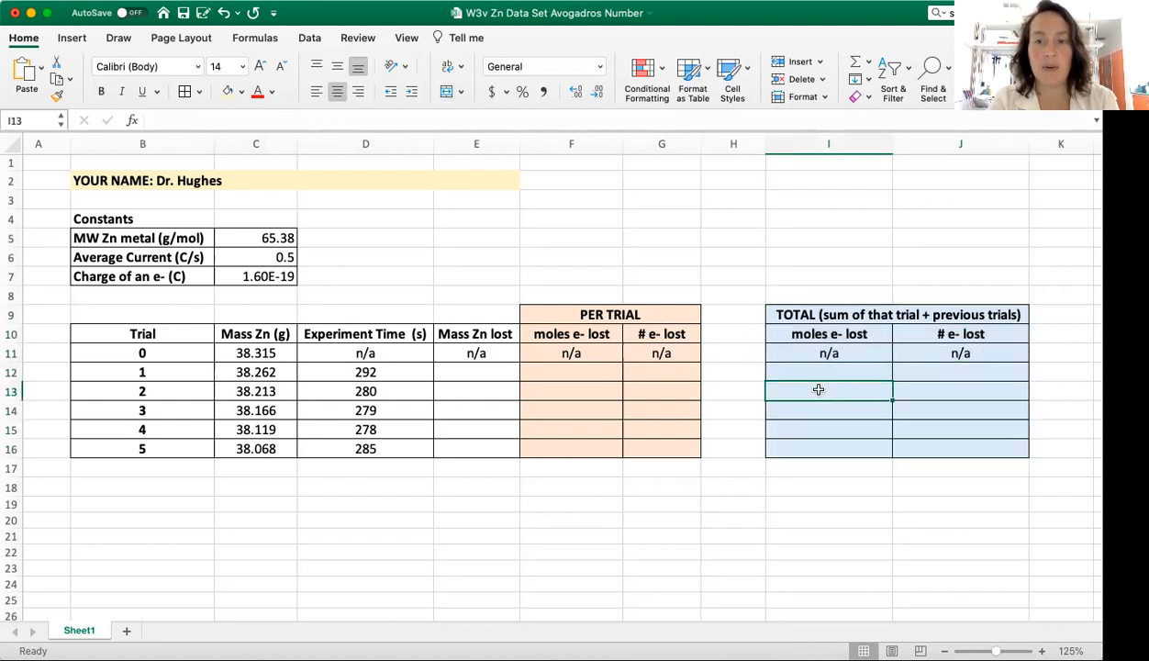
pyautogui.doubleClick(822, 393)
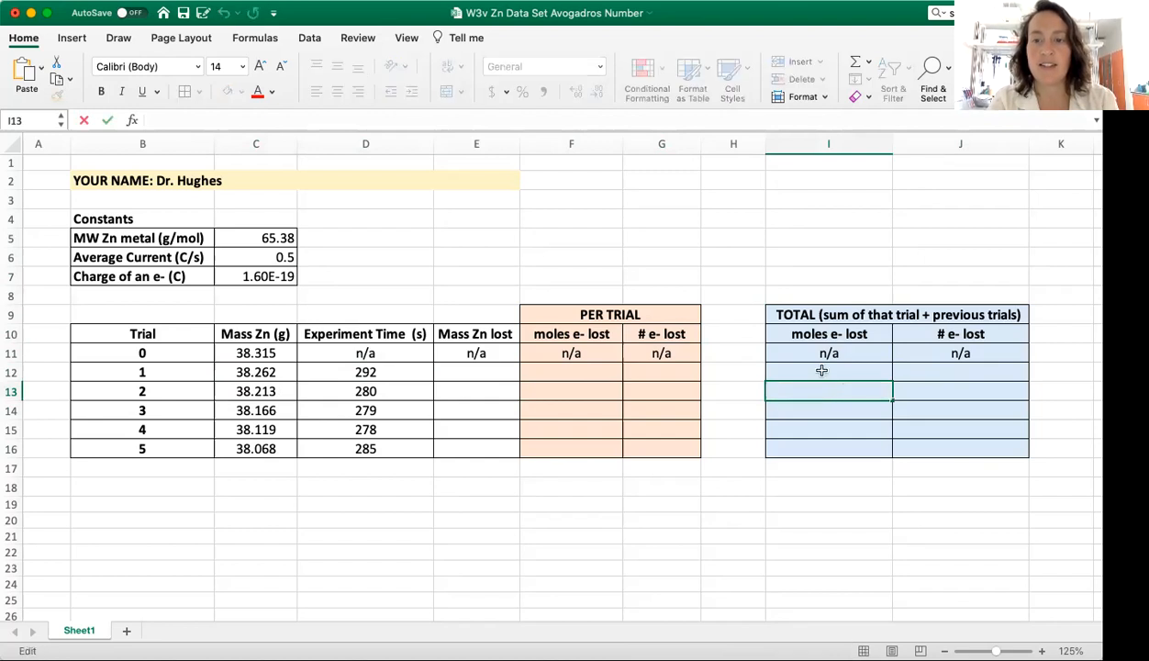
pyautogui.click(821, 371)
pyautogui.click(822, 390)
pyautogui.click(814, 408)
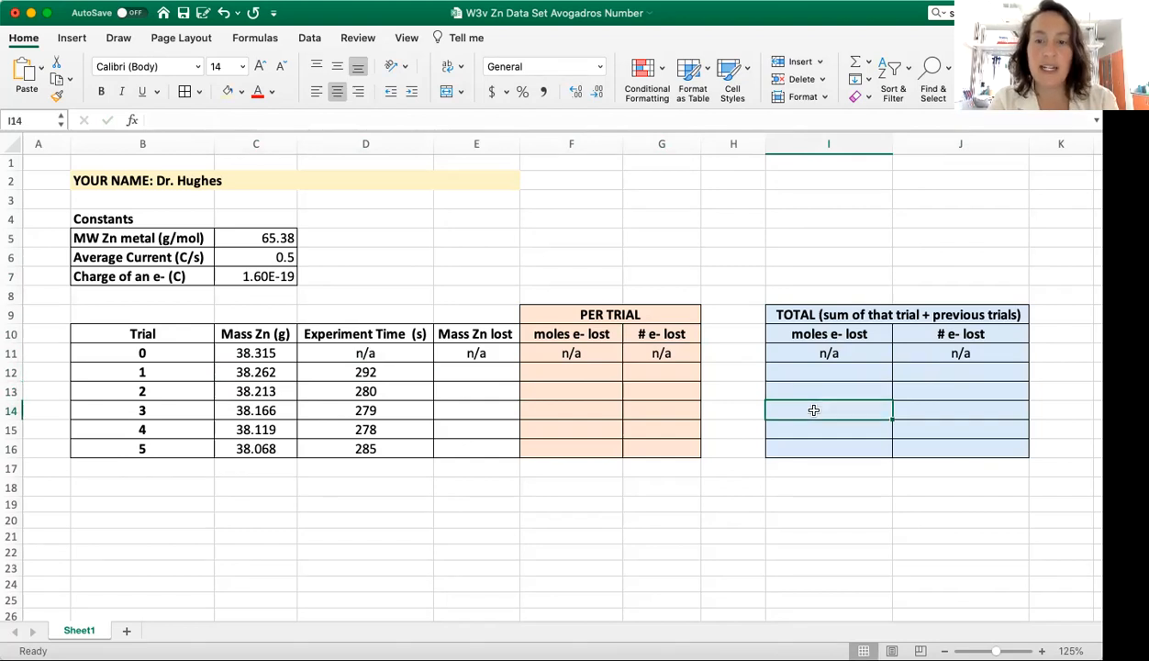
pyautogui.moveTo(831, 372); pyautogui.dragTo(831, 411)
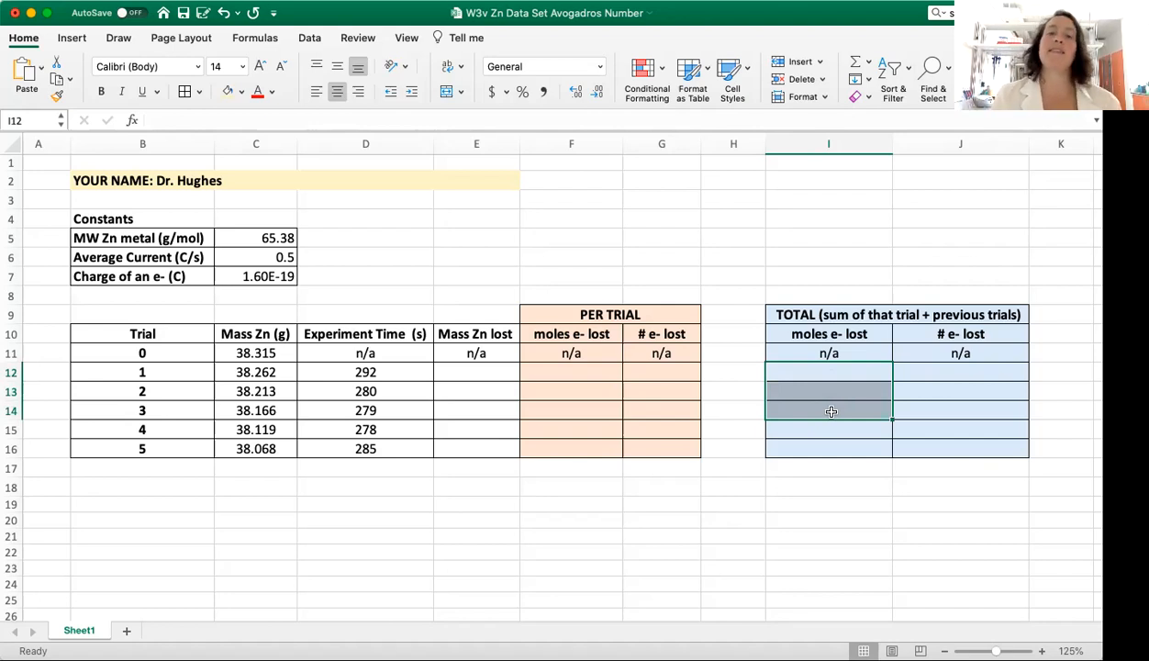
# Step: Examine the Mass Zn column and the trial 0 and trial 1 masses needed for the Mass Zn lost column
pyautogui.click(580, 368)
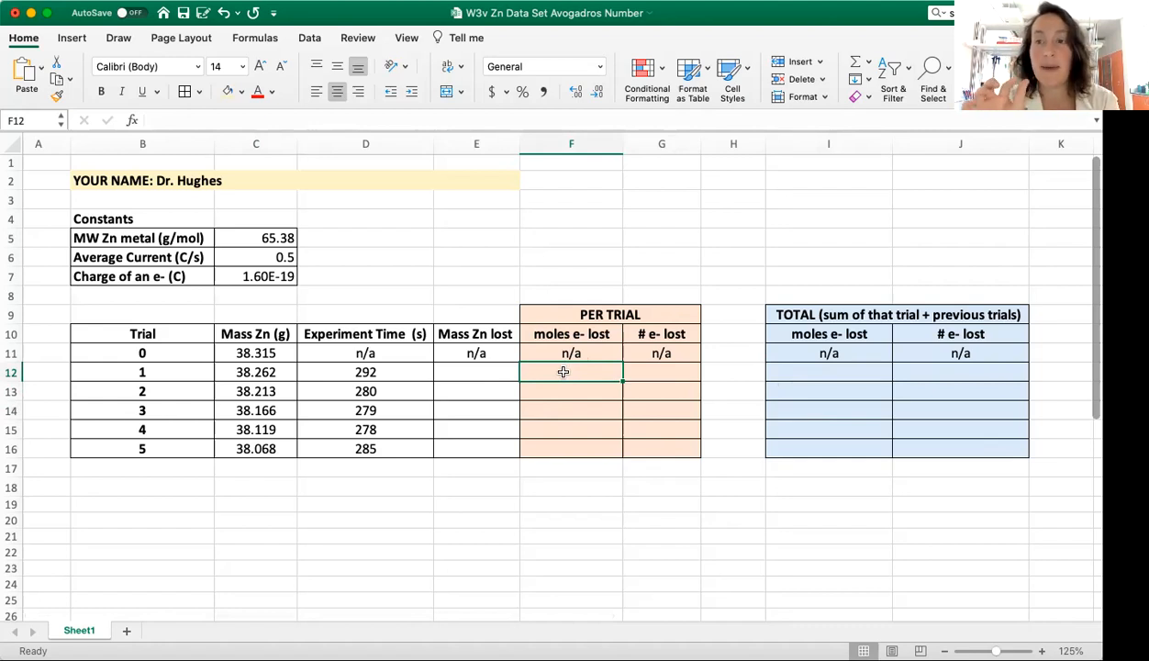
pyautogui.click(472, 369)
pyautogui.click(275, 356)
pyautogui.moveTo(275, 363); pyautogui.dragTo(272, 451)
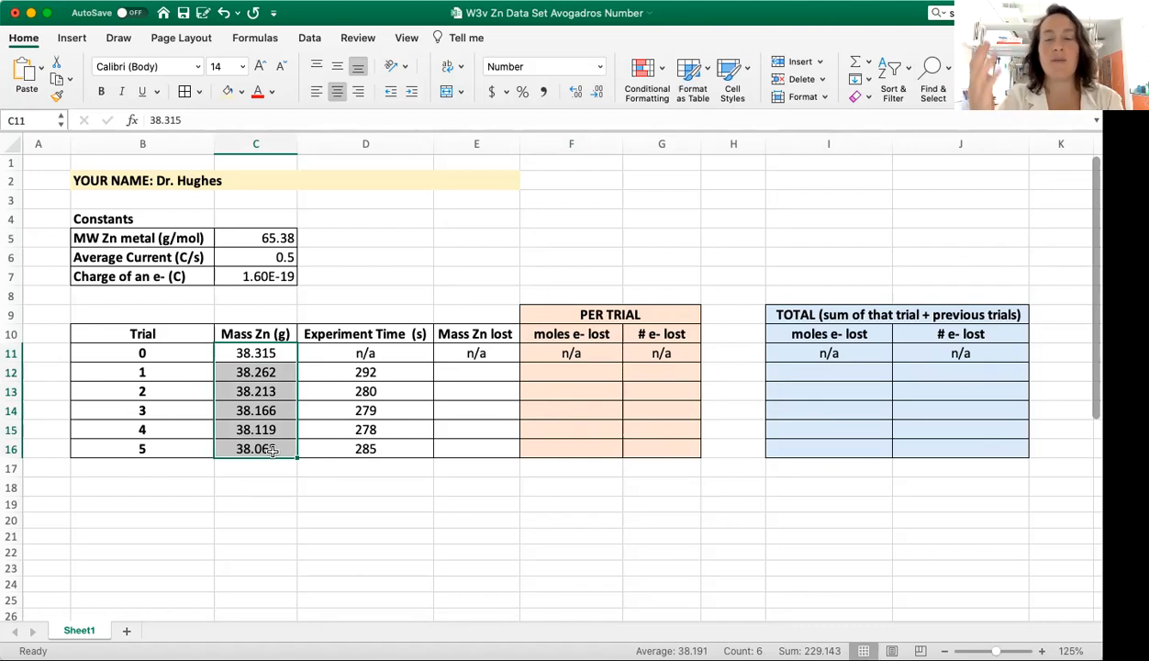
pyautogui.click(467, 376)
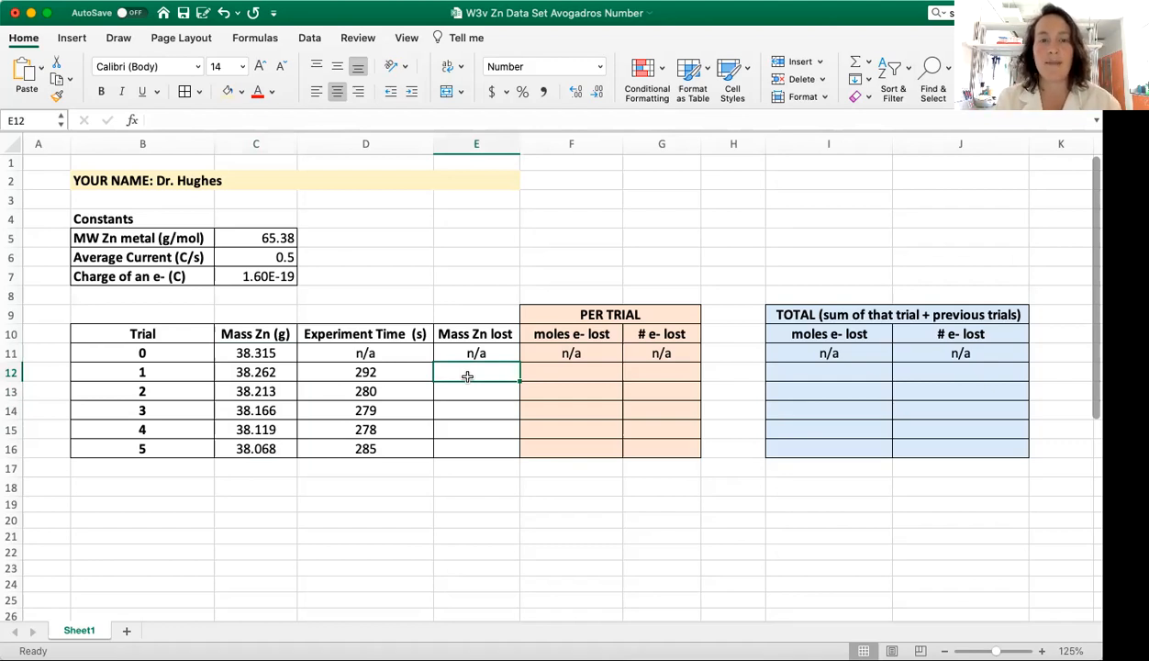
pyautogui.click(278, 373)
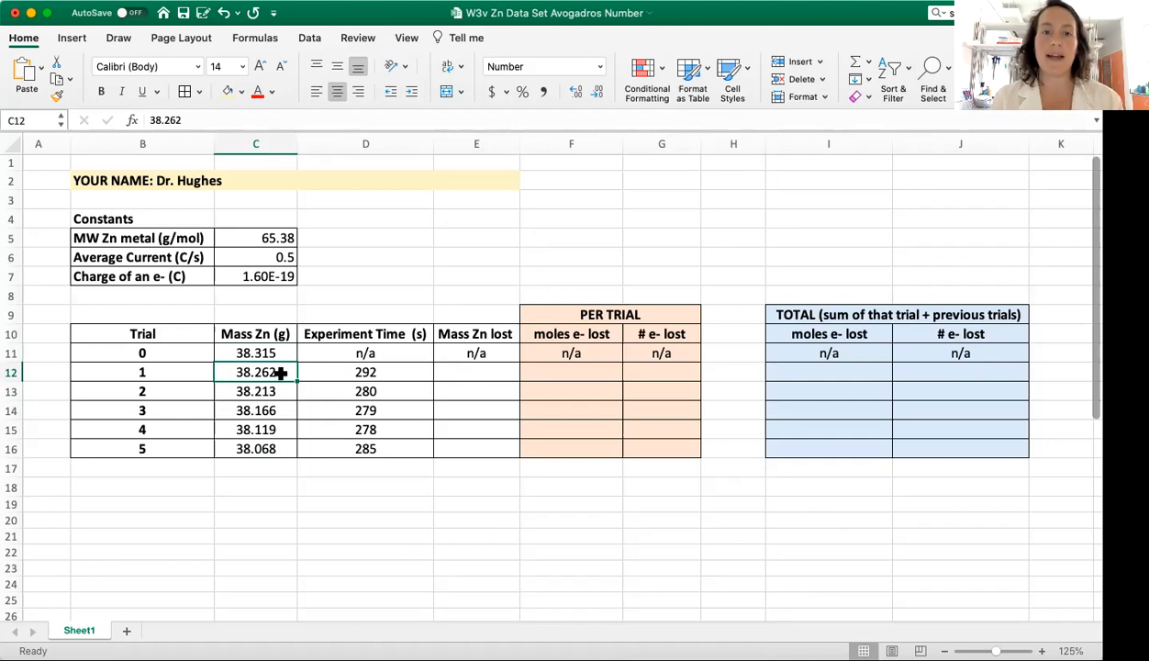
pyautogui.click(468, 334)
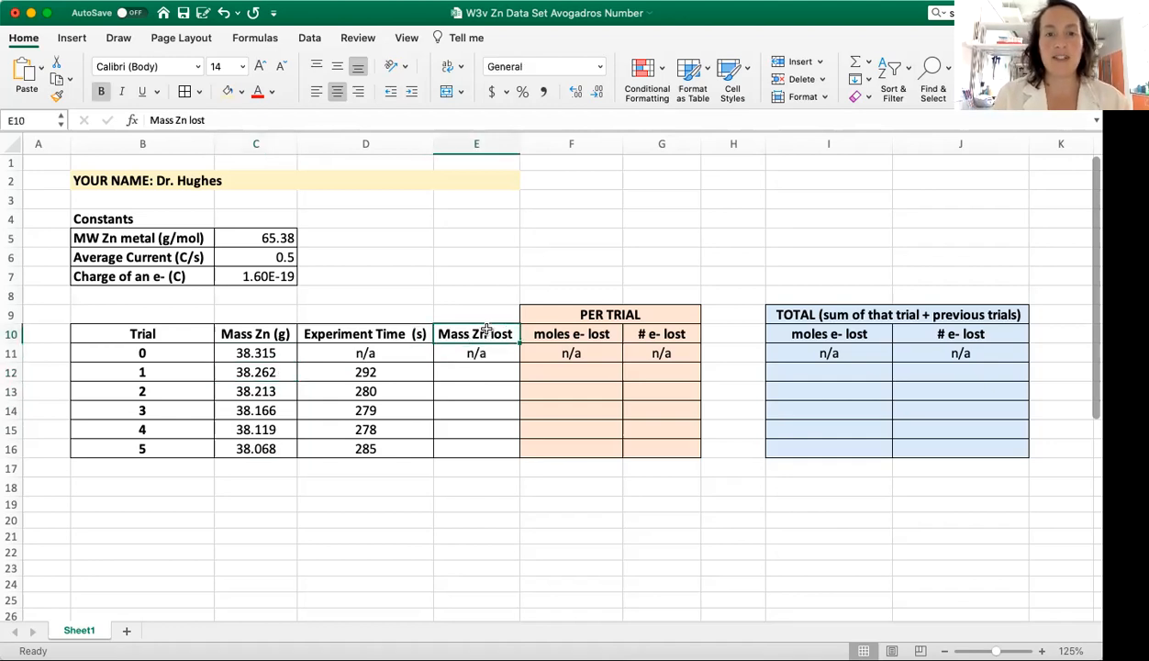
pyautogui.click(465, 378)
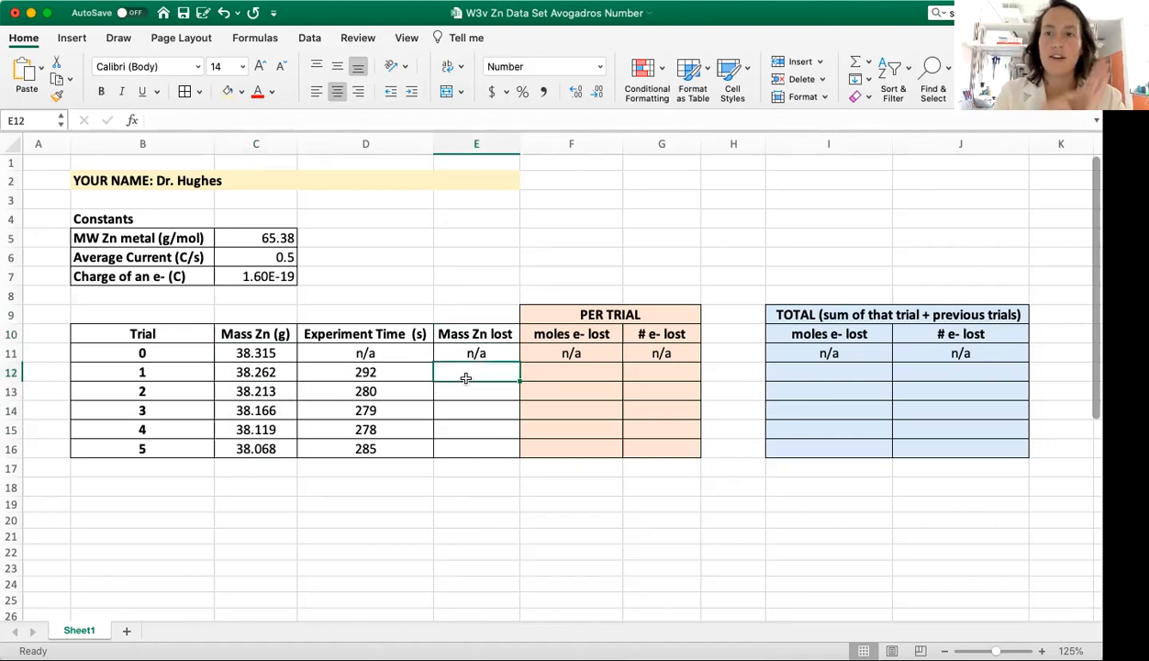
pyautogui.click(202, 369)
pyautogui.click(457, 370)
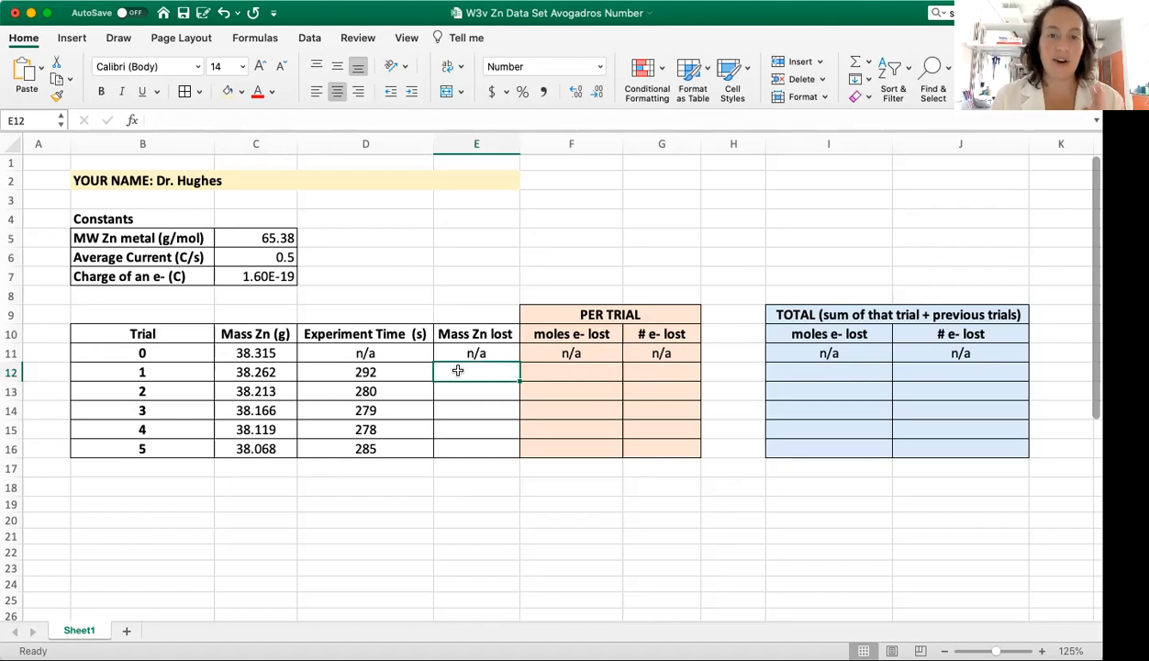
pyautogui.click(274, 353)
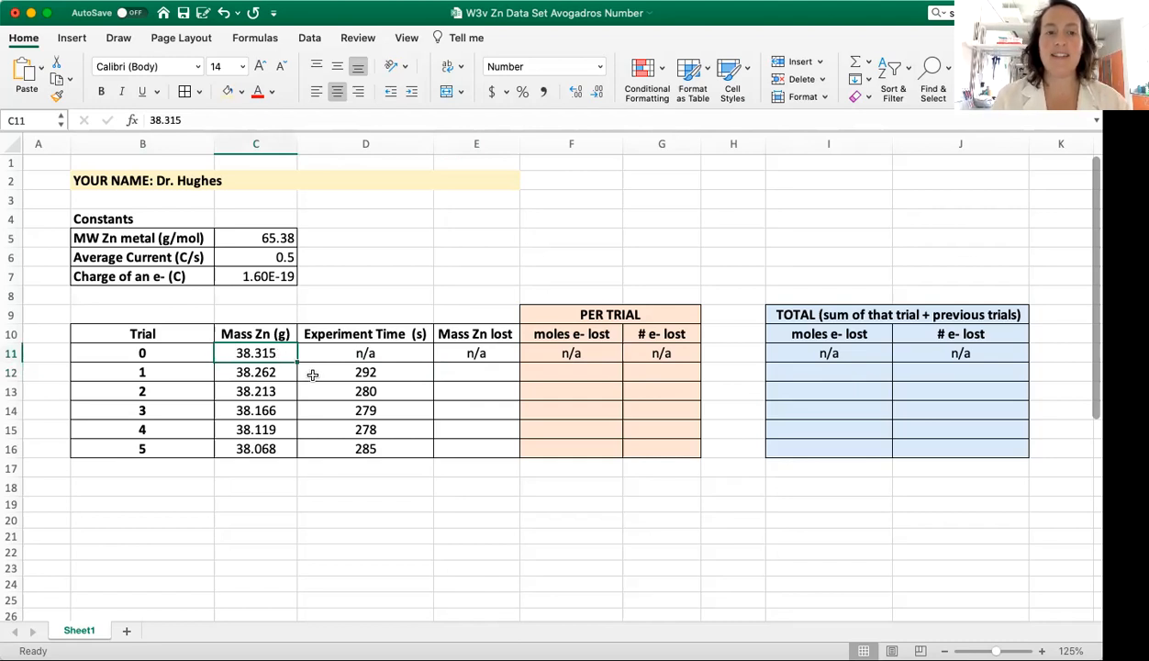
pyautogui.click(272, 372)
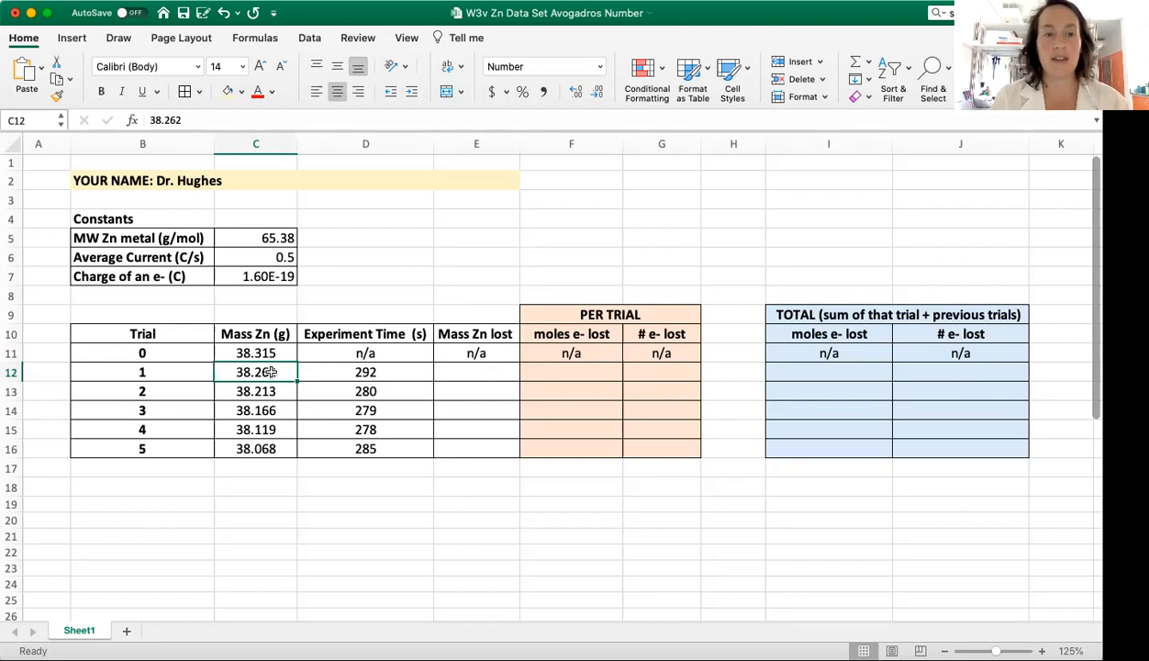
# Step: Calculate the zinc mass lost in trial 1 by entering =C11-C12 in cell E12
pyautogui.click(486, 371)
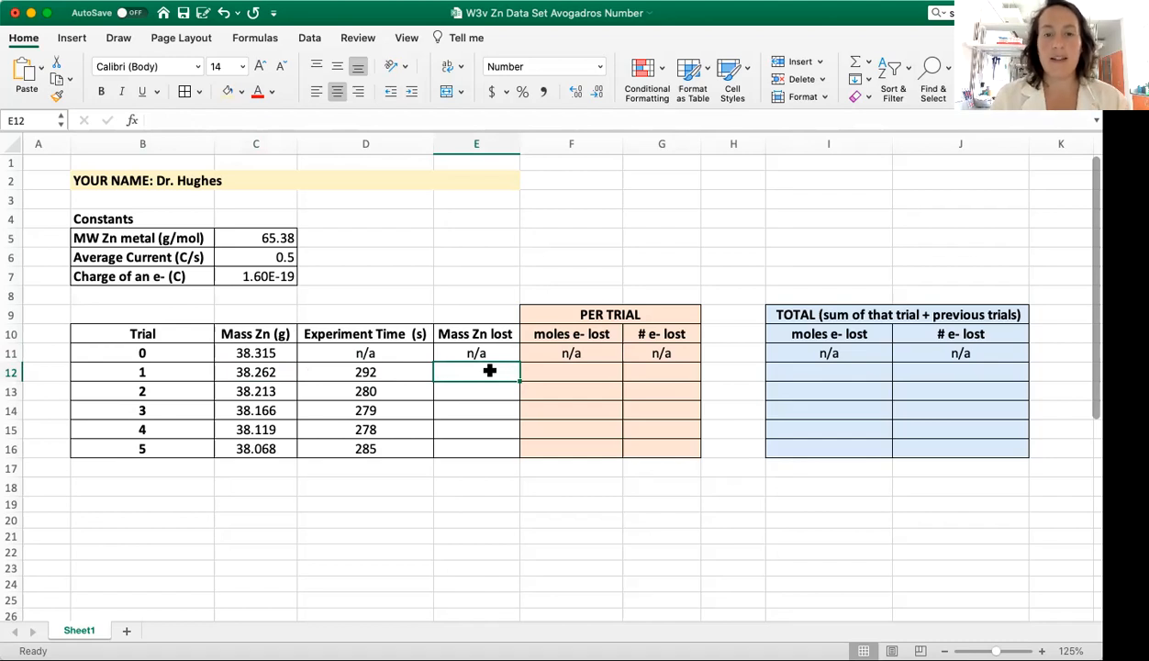
pyautogui.write('=')
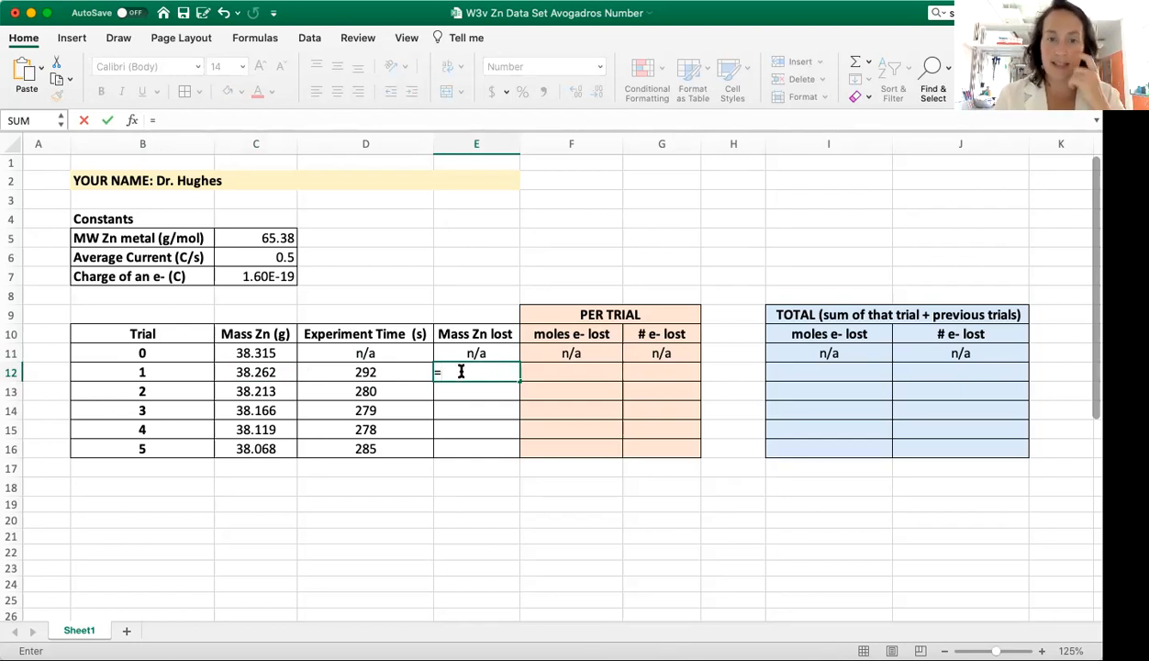
pyautogui.click(275, 353)
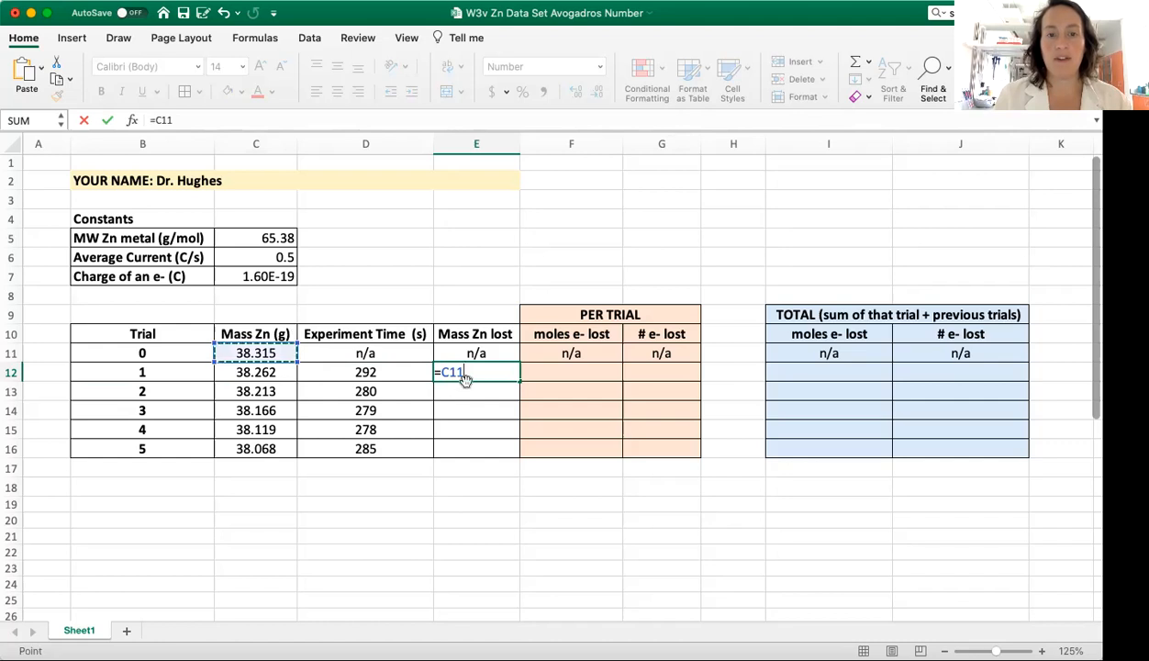
pyautogui.write('-')
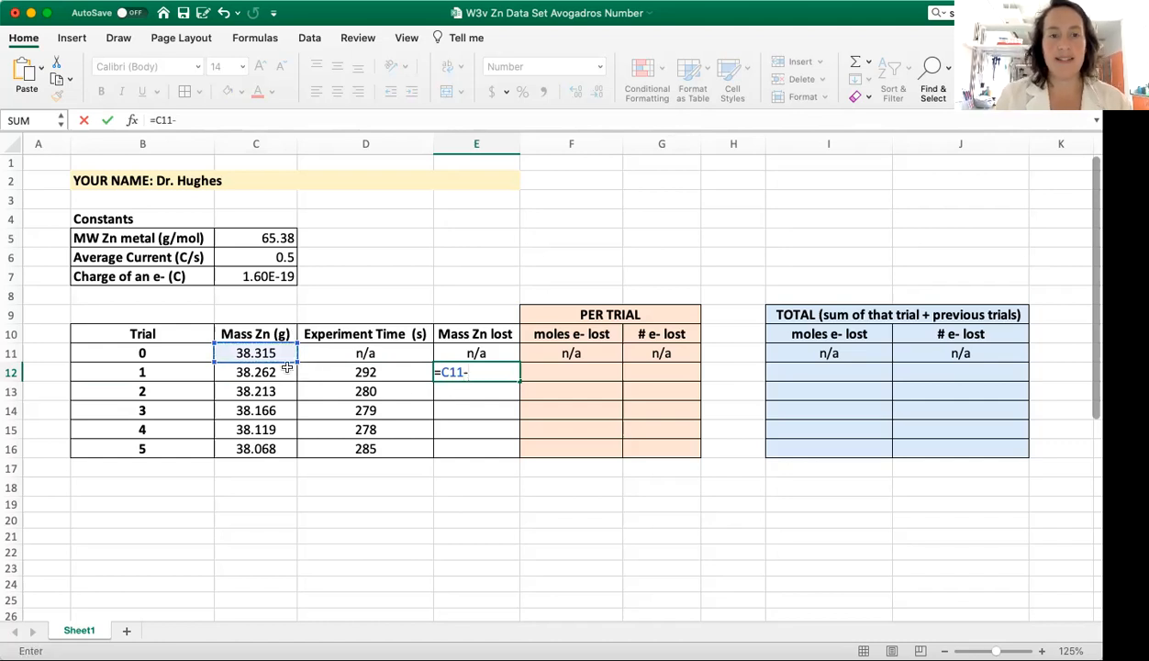
pyautogui.click(274, 372)
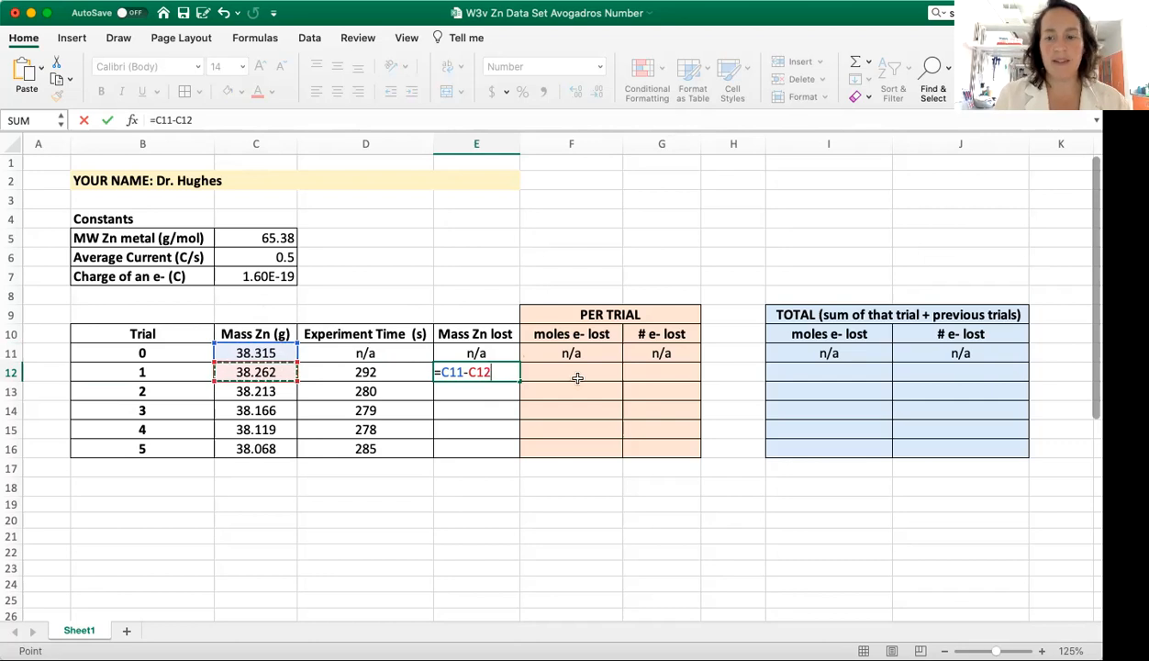
pyautogui.press('Return')
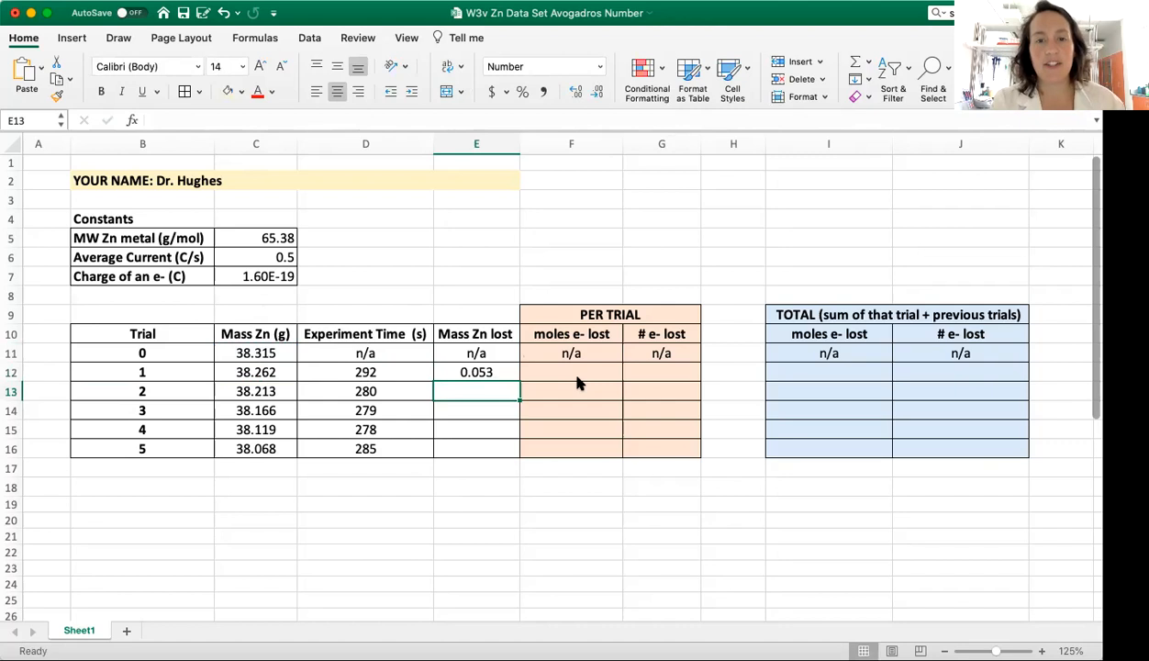
pyautogui.click(493, 371)
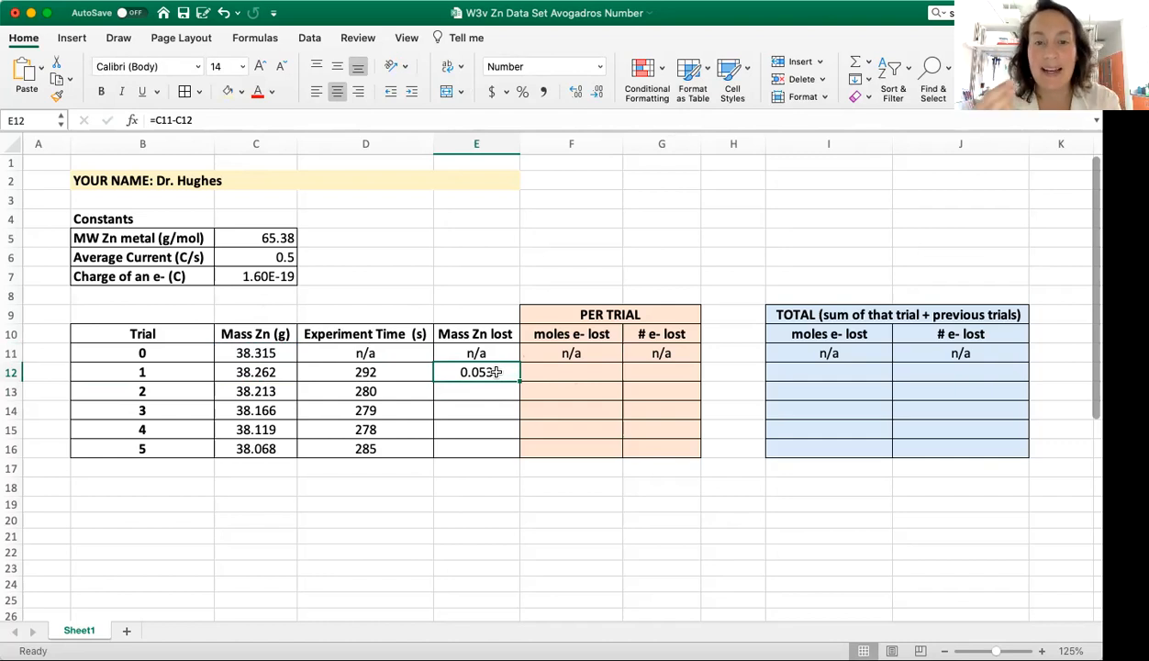
# Step: Copy the trial 1 mass lost formula from E12 down through E16 for trials 2 to 5
pyautogui.click(470, 389)
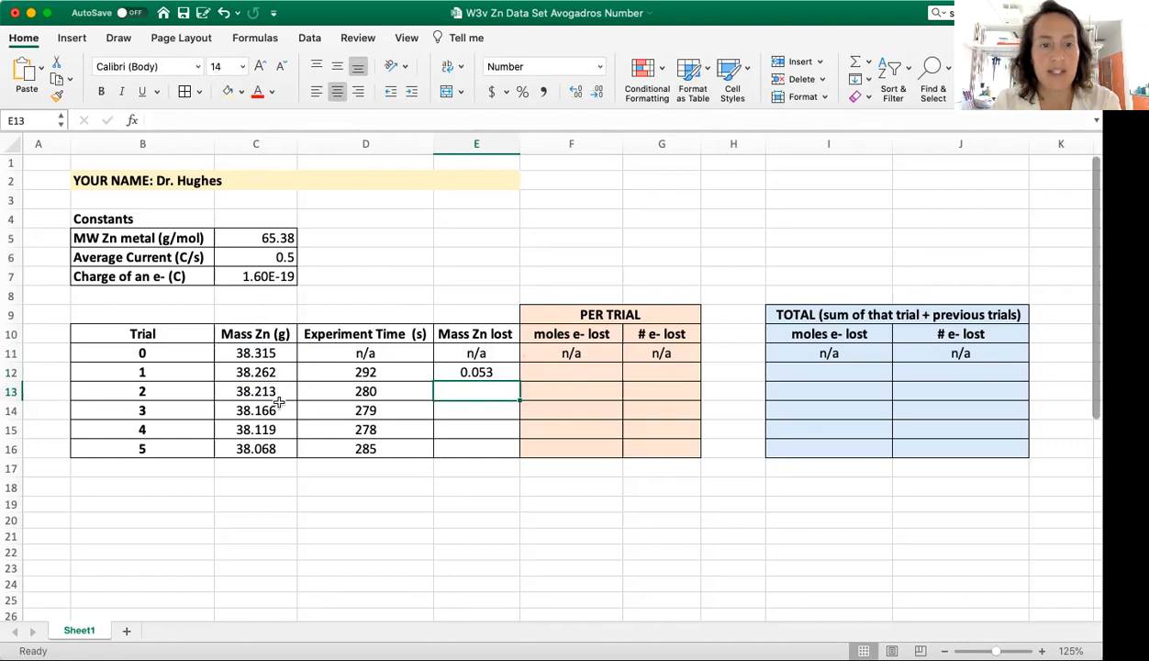
pyautogui.click(491, 399)
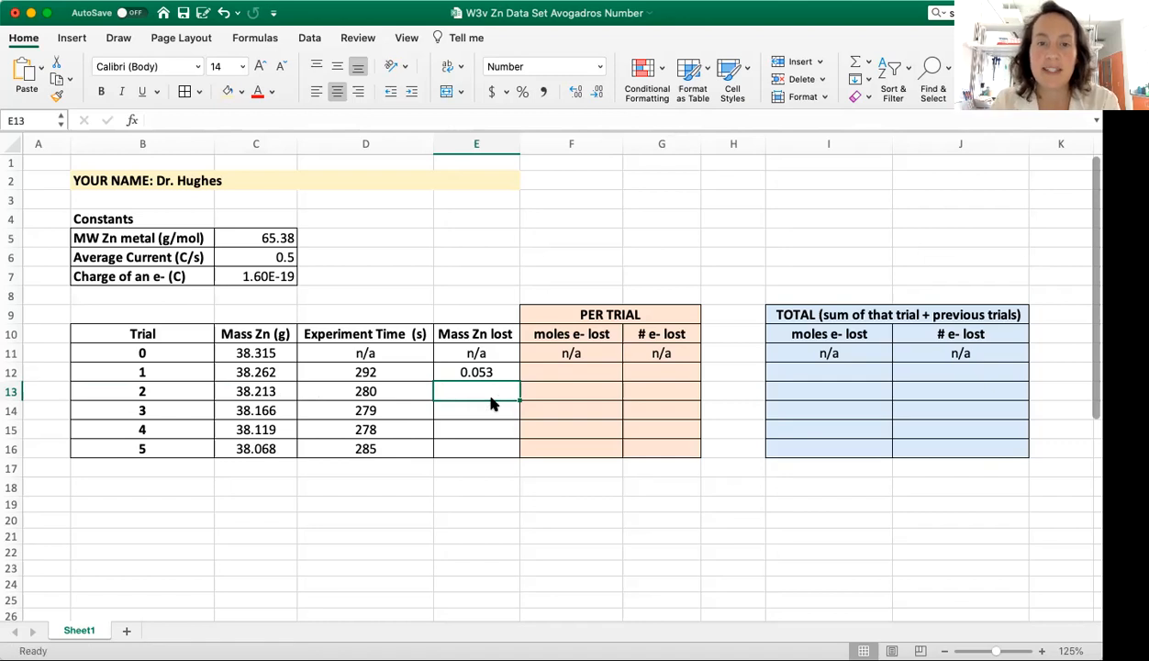
pyautogui.click(493, 372)
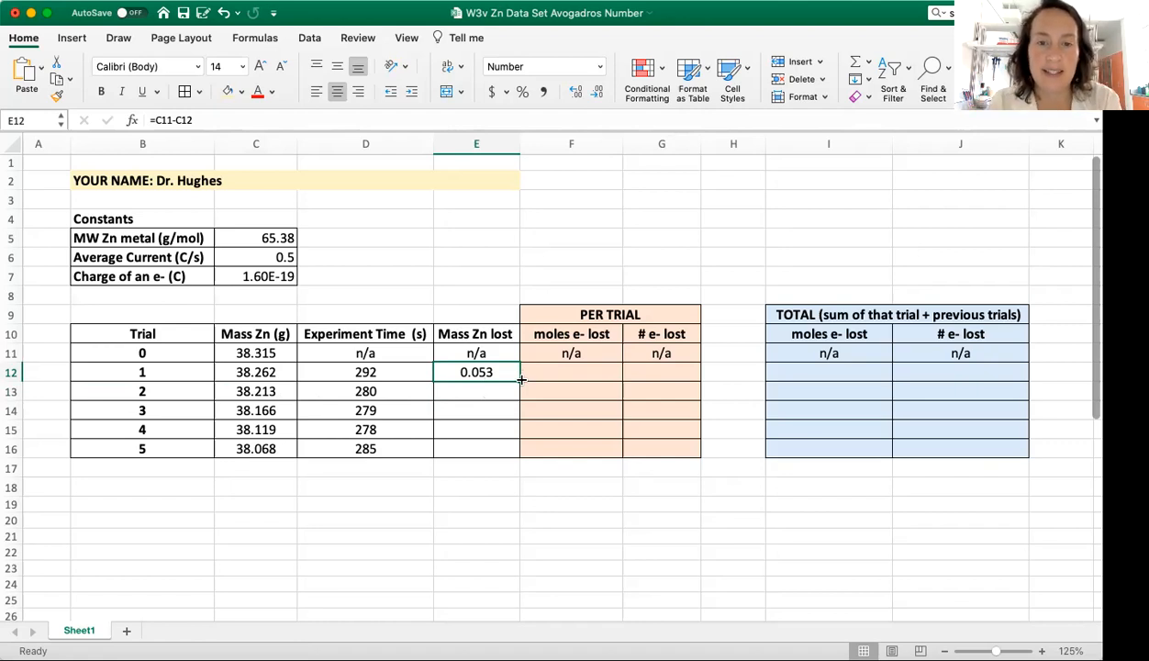
pyautogui.moveTo(520, 379); pyautogui.dragTo(517, 456)
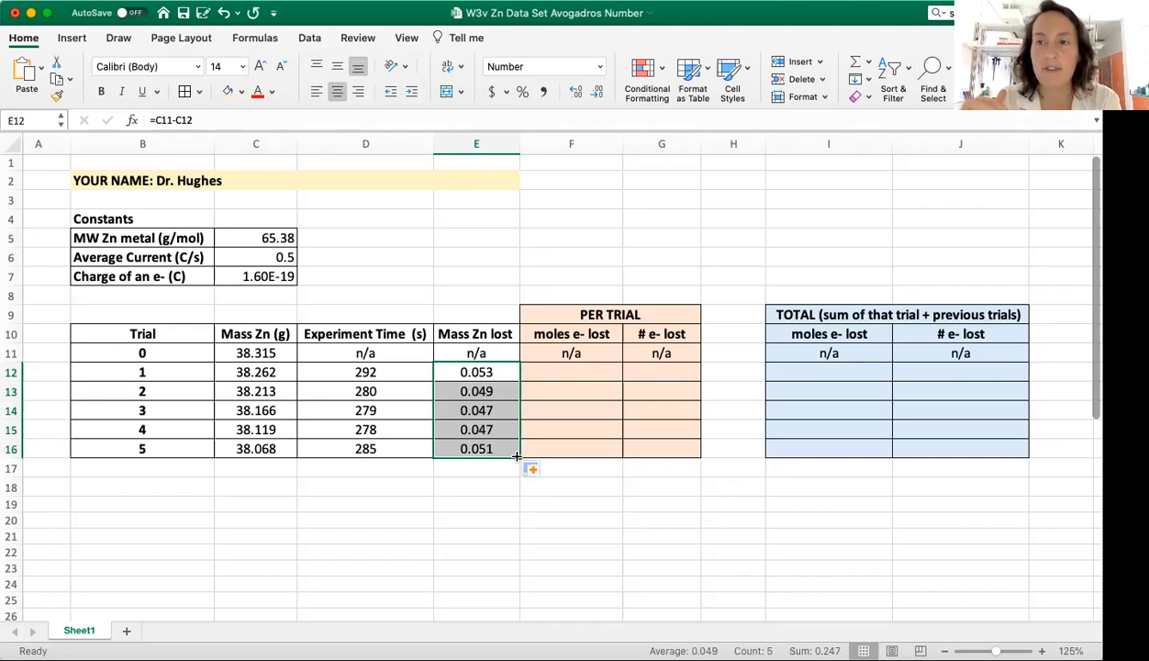
pyautogui.click(473, 472)
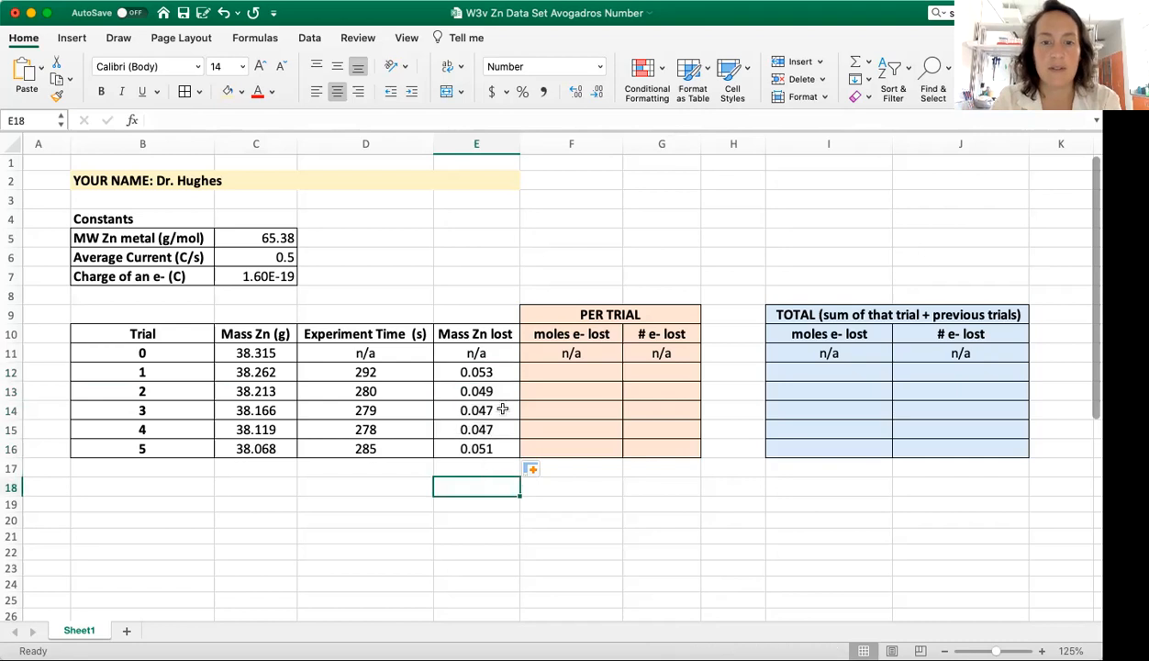
# Step: Check which mass cells each Mass Zn lost formula references, going from trial 1 through trial 5
pyautogui.doubleClick(499, 372)
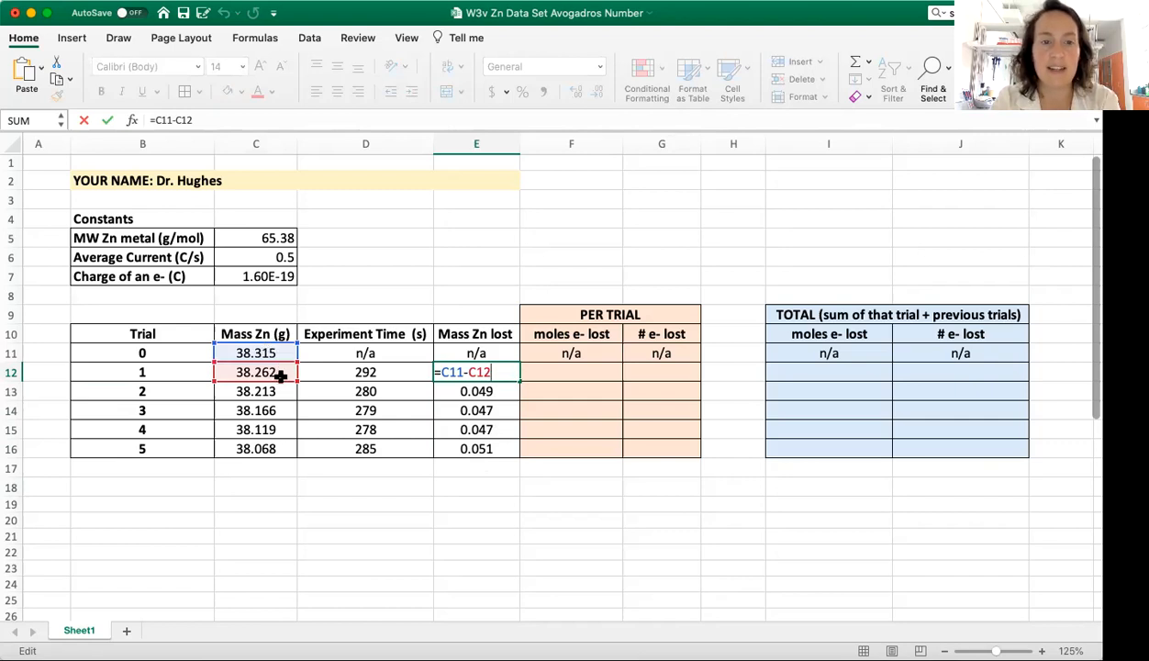
pyautogui.press('Return')
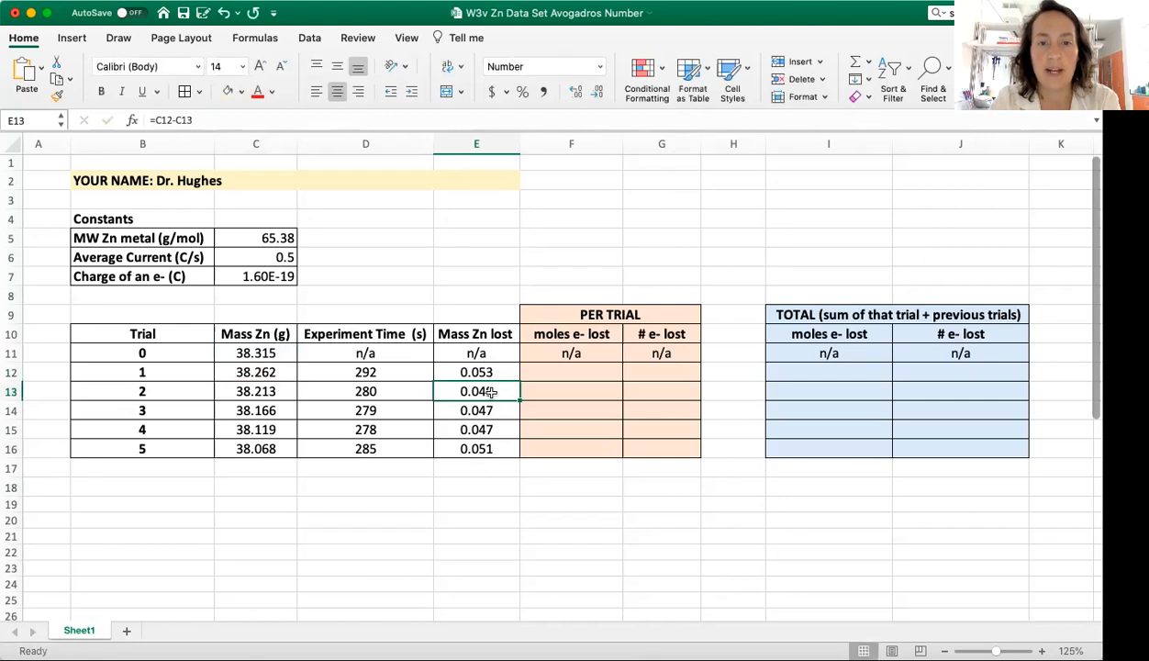
pyautogui.doubleClick(481, 386)
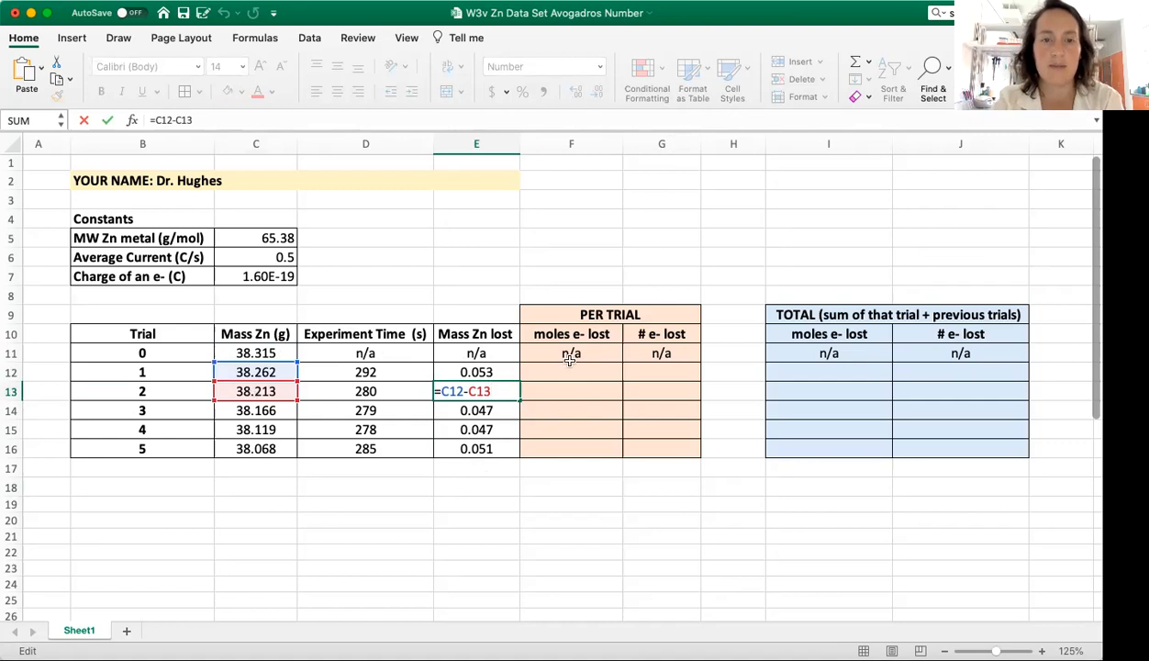
pyautogui.press('Return')
pyautogui.doubleClick(498, 415)
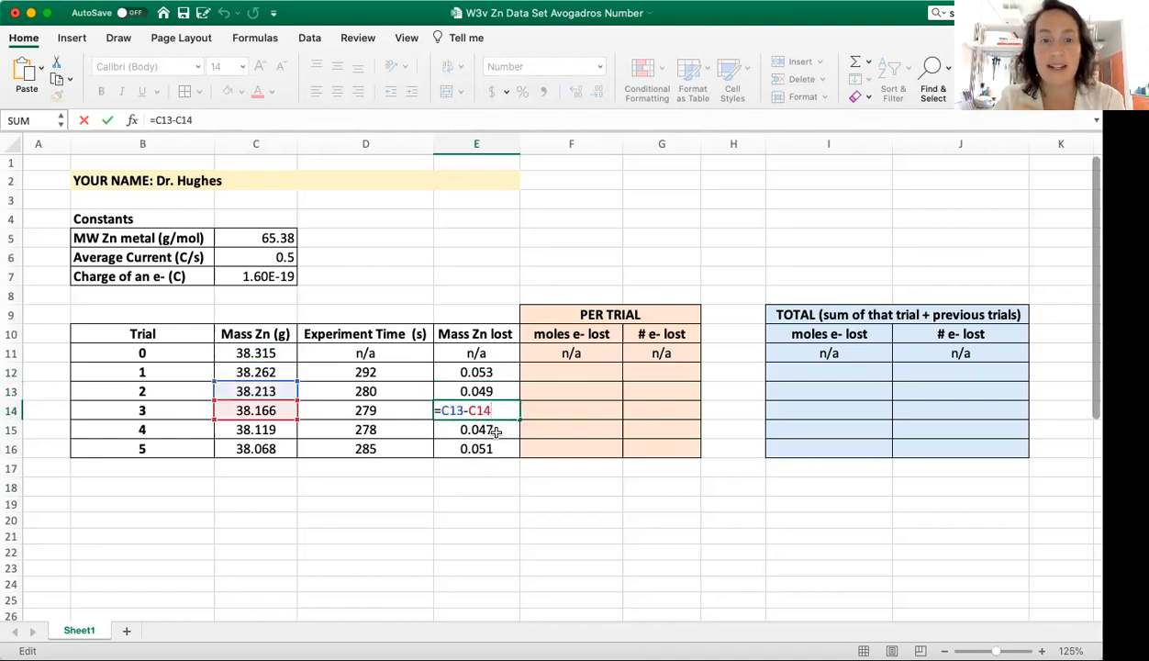
pyautogui.press('Return')
pyautogui.doubleClick(496, 432)
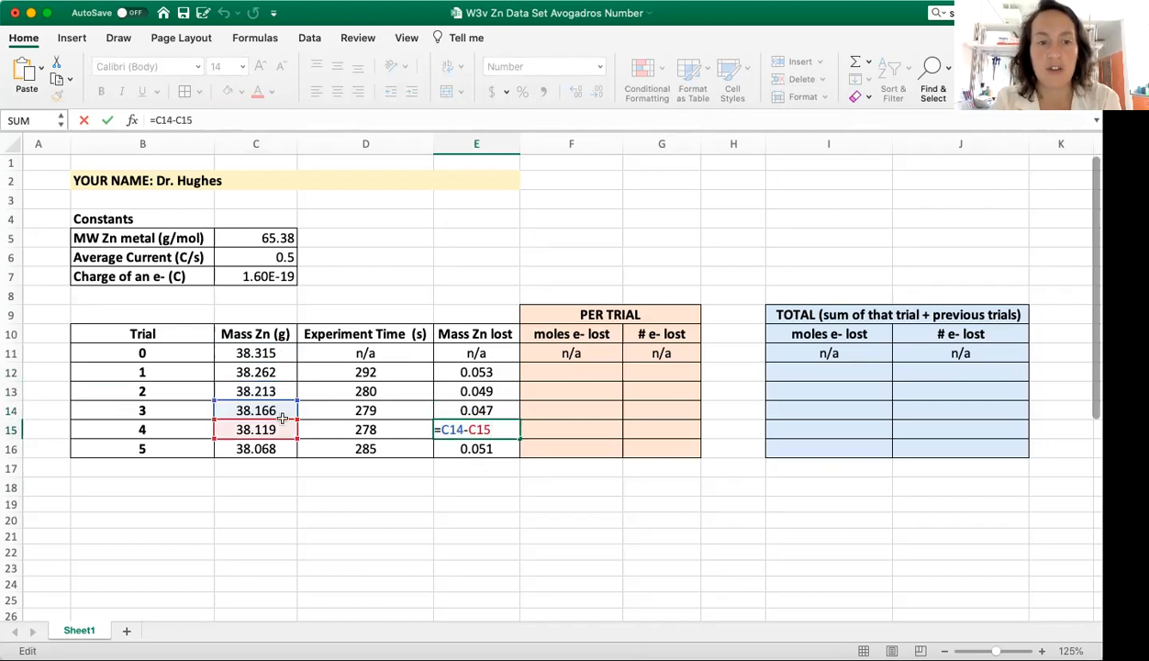
pyautogui.press('Return')
pyautogui.doubleClick(472, 450)
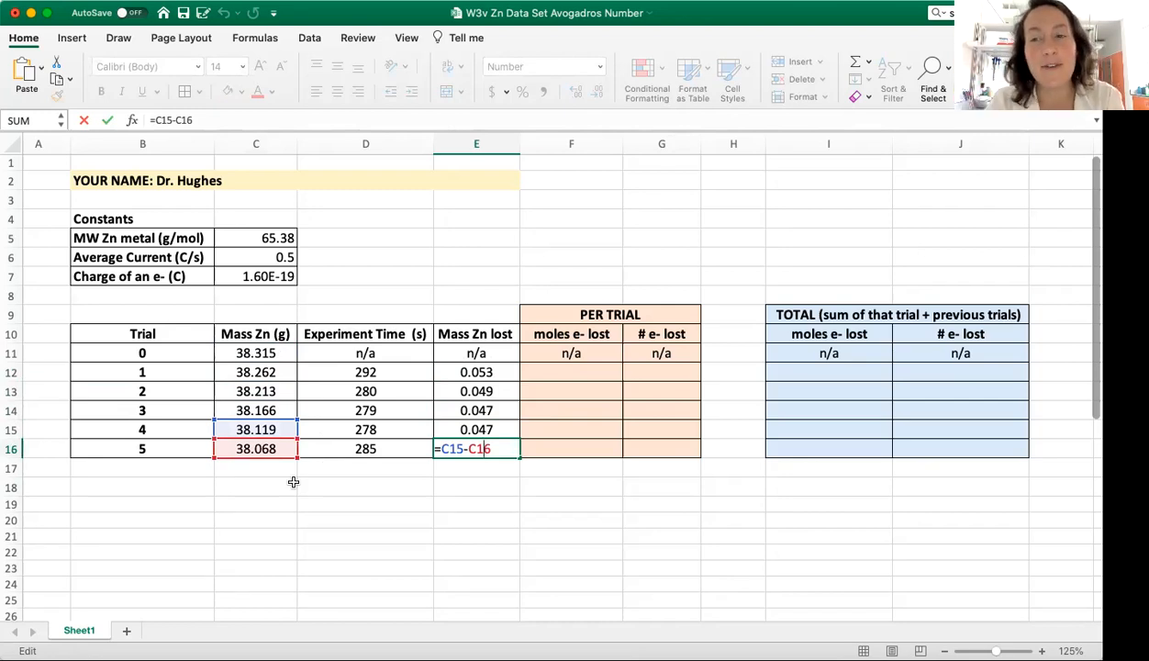
pyautogui.press('Return')
# Step: Review the mass lost formulas of trials 4, 3 and 2 again to see how the references shift by row
pyautogui.doubleClick(504, 431)
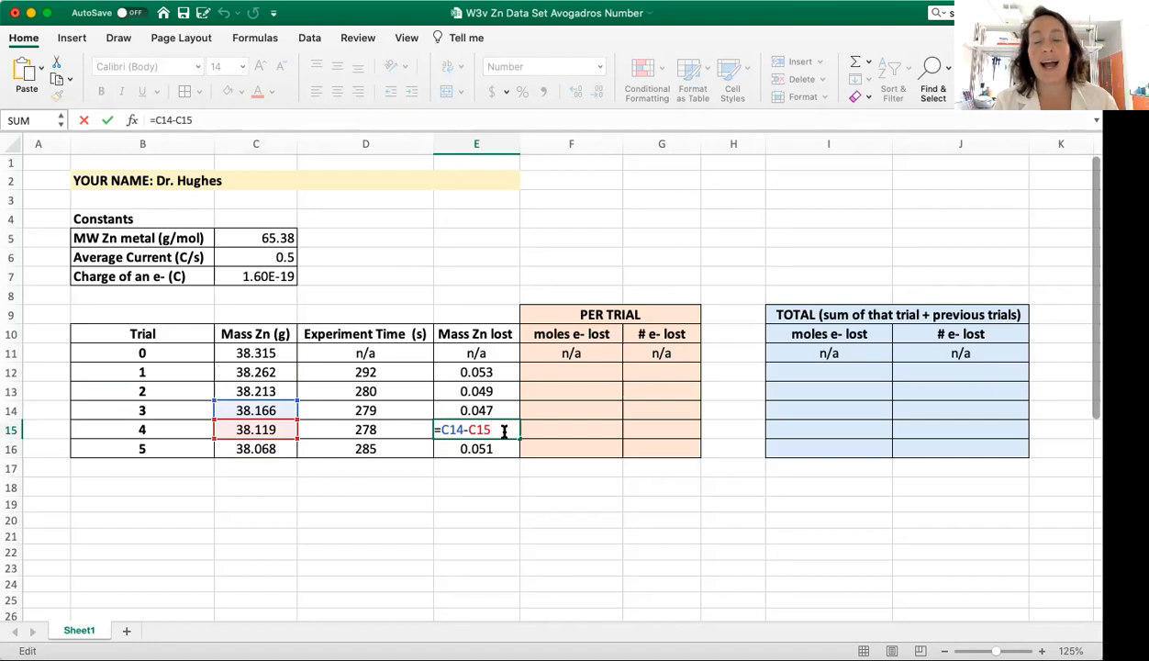
pyautogui.doubleClick(493, 410)
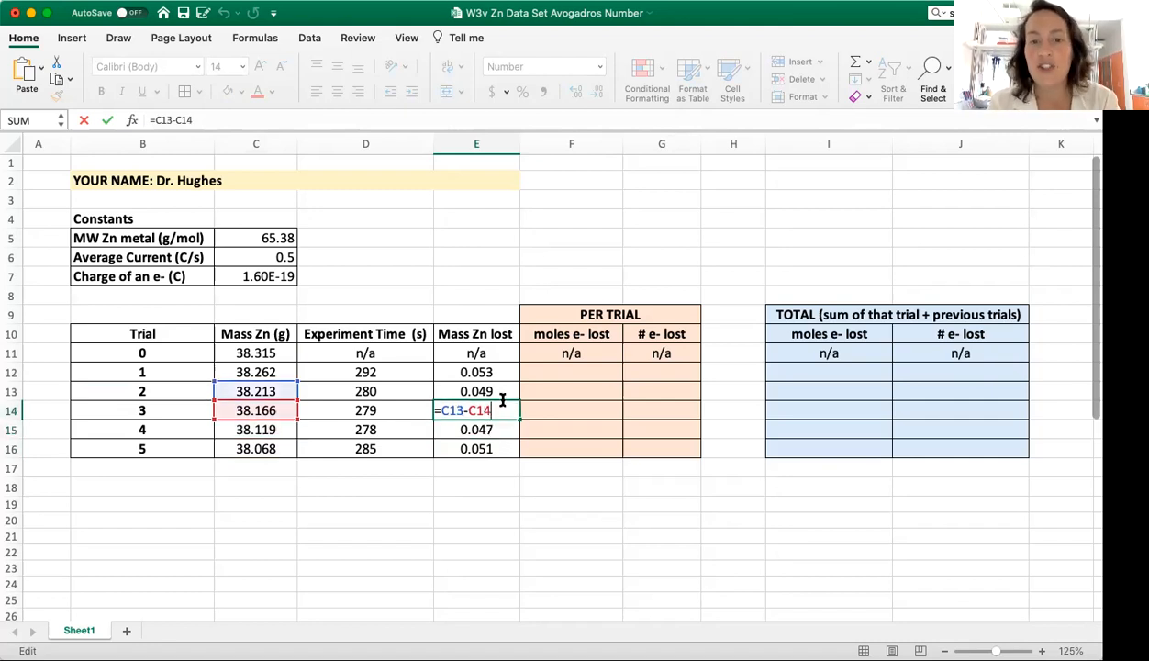
pyautogui.click(499, 390)
pyautogui.doubleClick(499, 389)
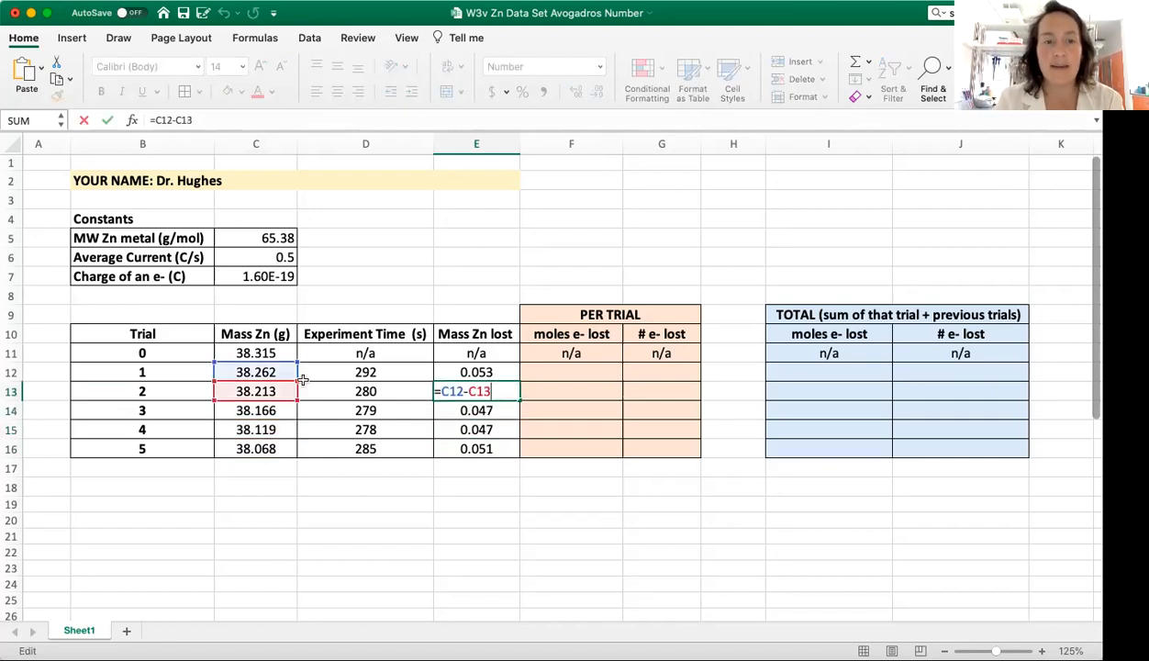
pyautogui.doubleClick(481, 411)
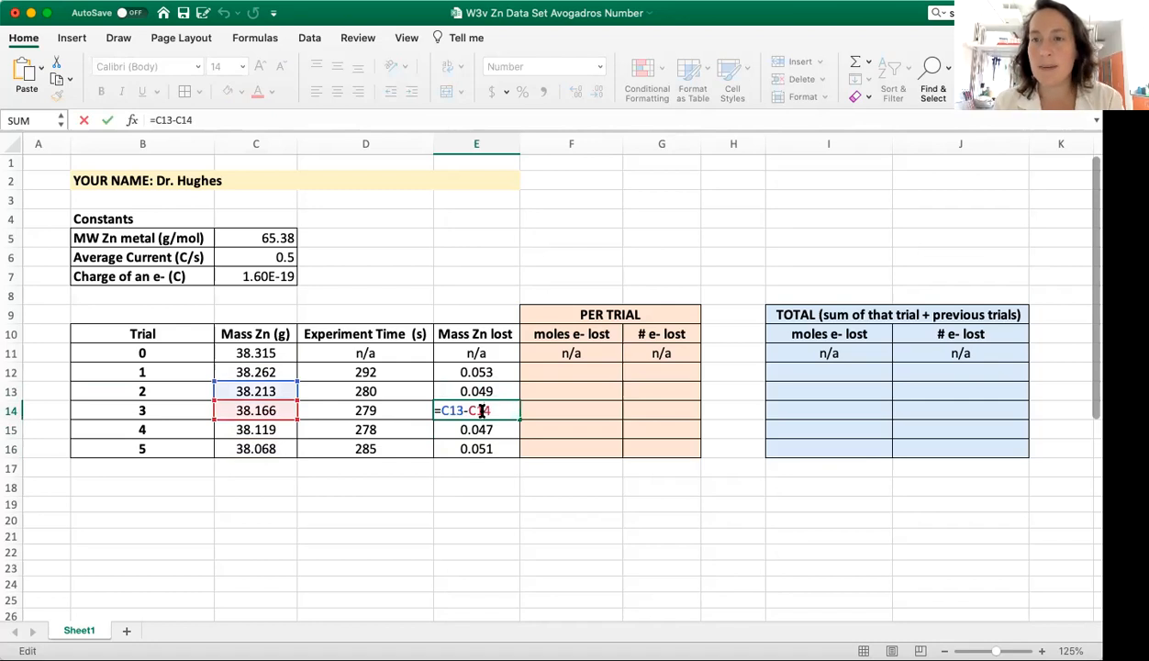
# Step: Calculate the moles of electrons lost in trial 1 by entering =E12/$C$5*2 in cell F12
pyautogui.click(596, 373)
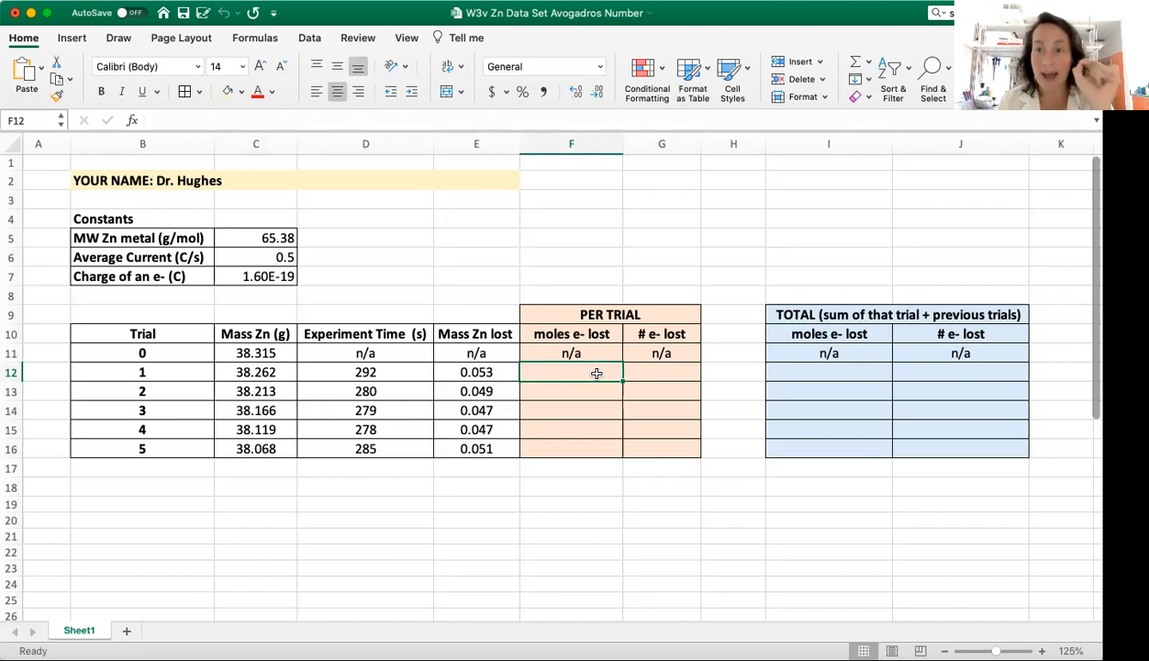
pyautogui.write('=')
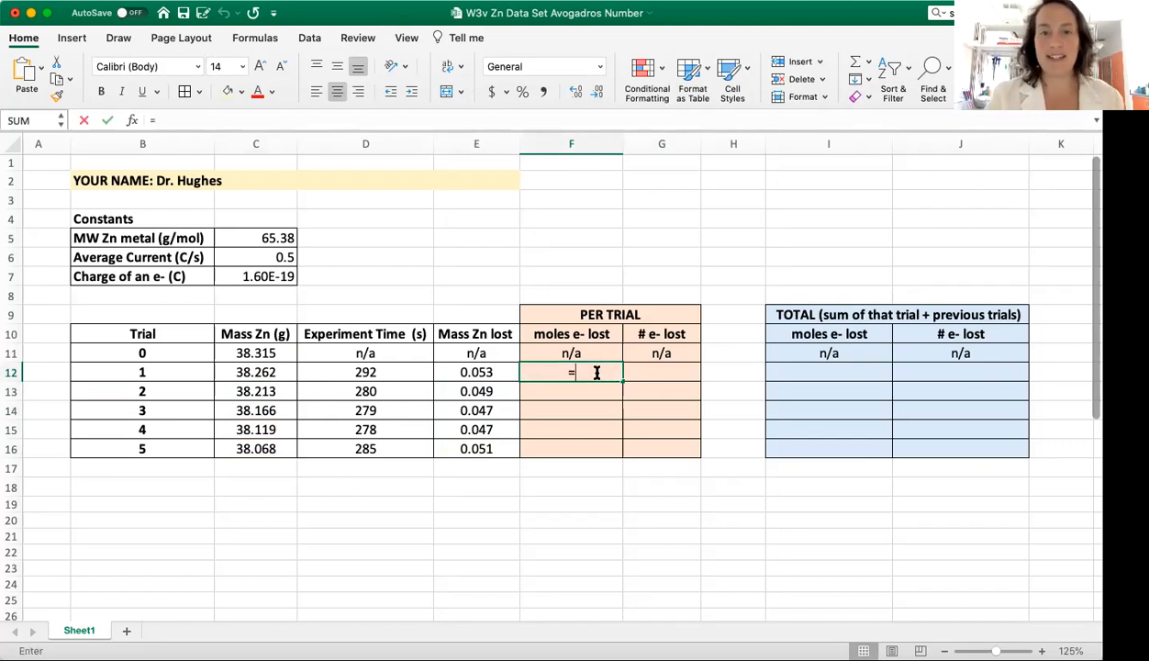
pyautogui.click(484, 373)
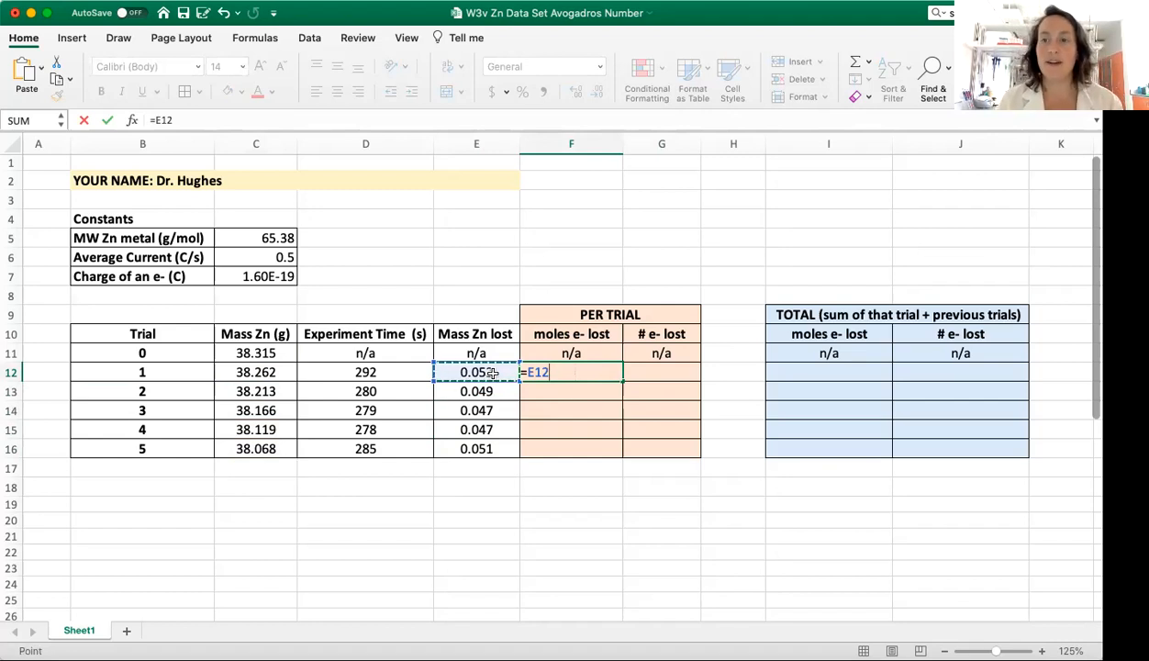
pyautogui.write('/')
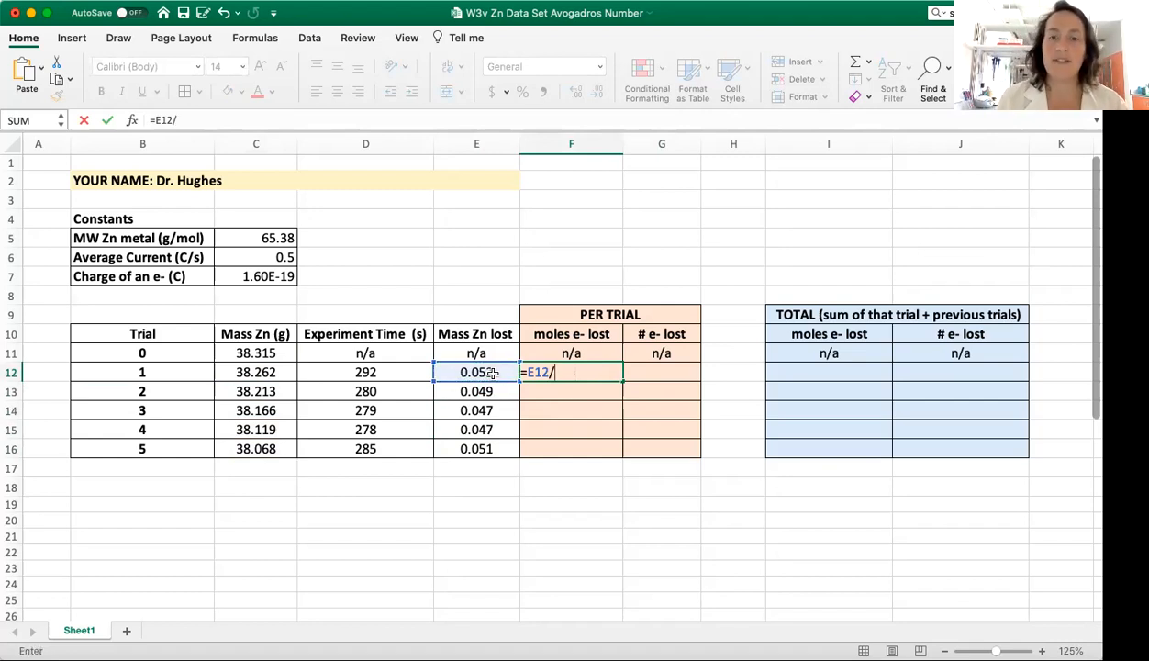
pyautogui.click(287, 238)
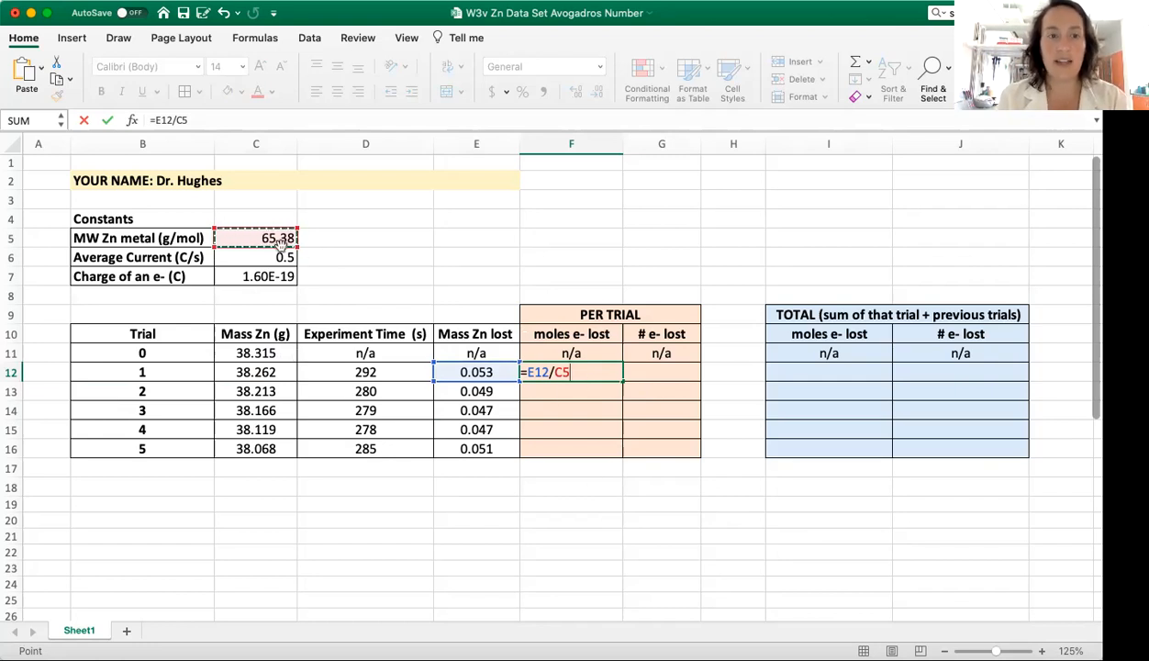
pyautogui.click(549, 372)
pyautogui.write('$')
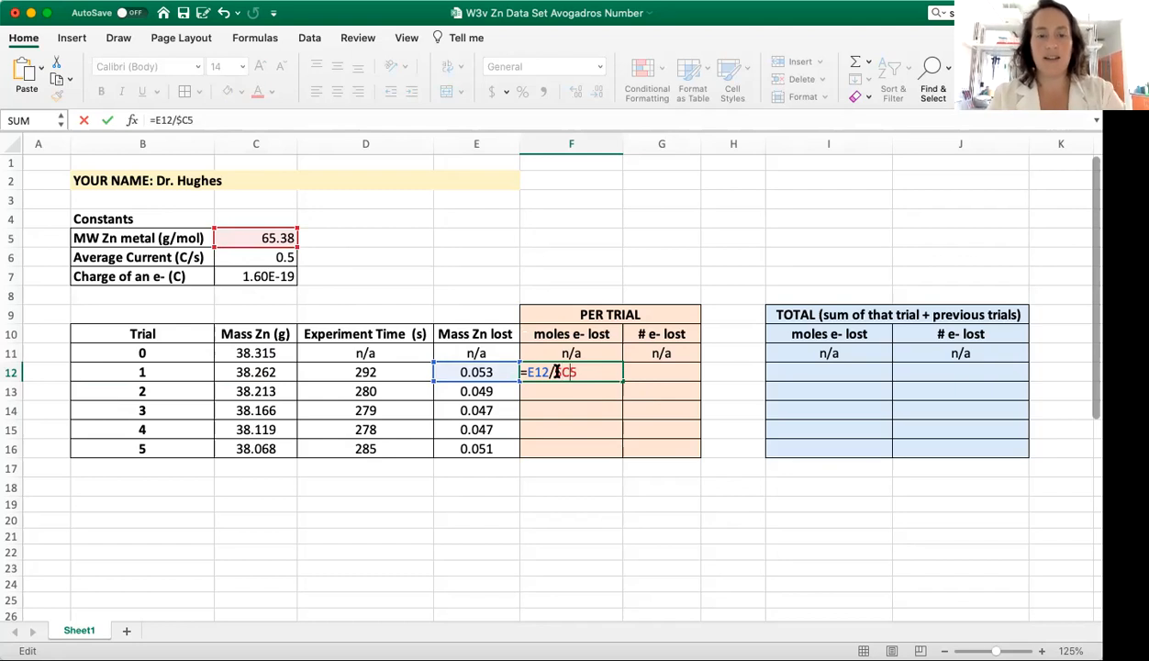
pyautogui.click(566, 372)
pyautogui.write('$5*2')
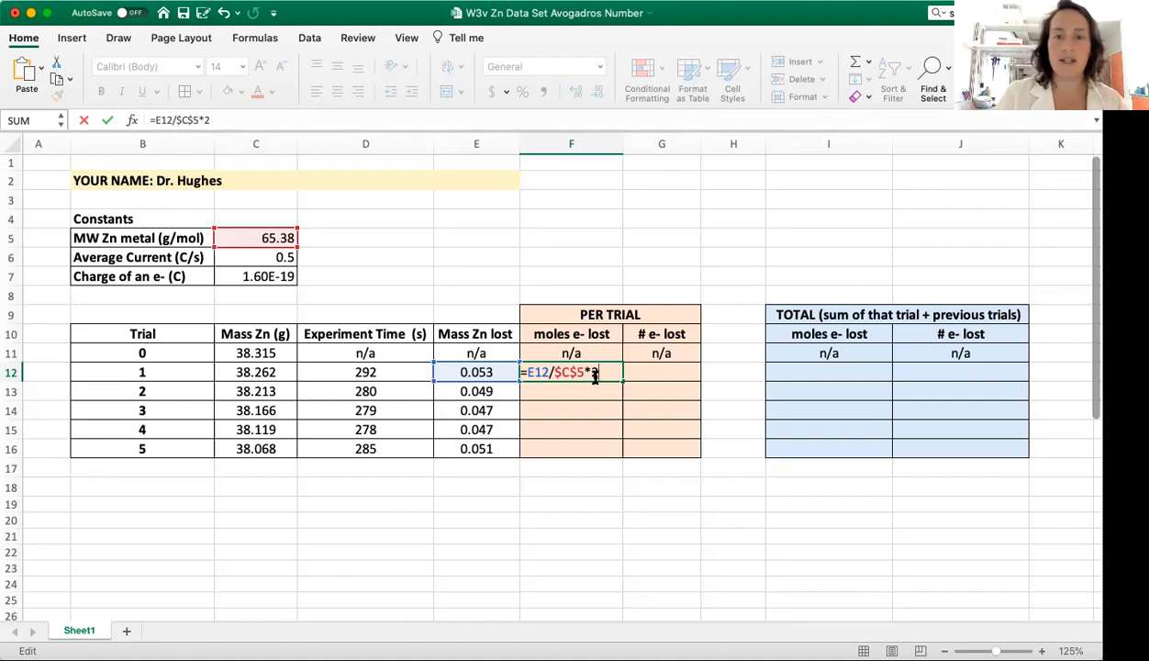
pyautogui.press('Return')
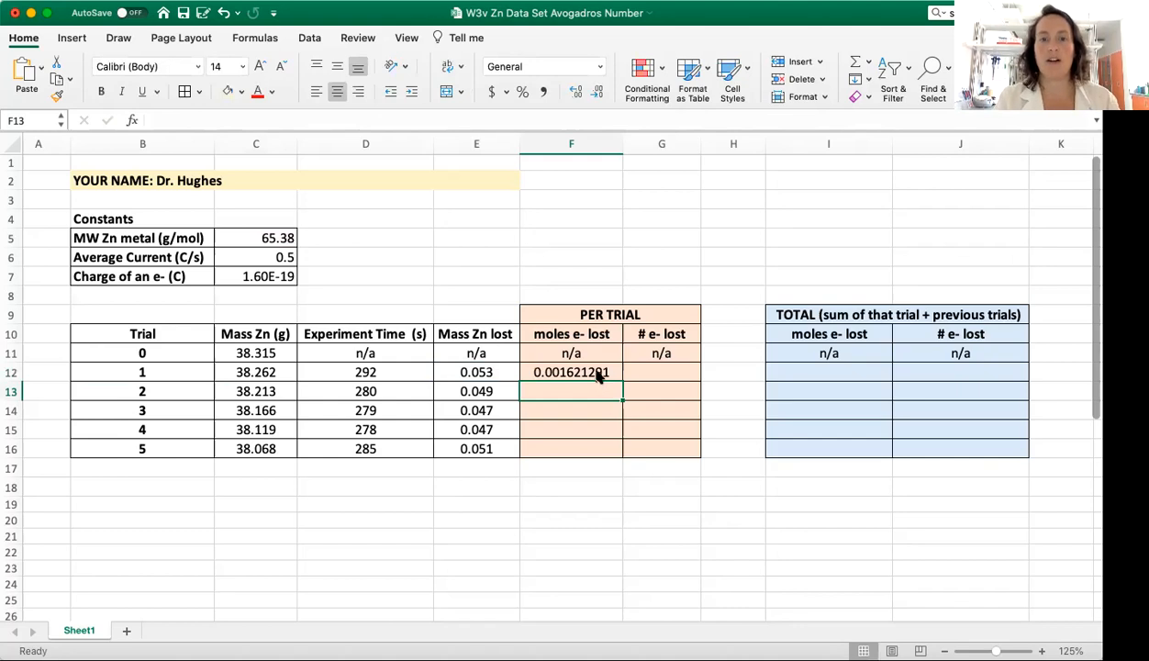
# Step: Copy the moles of electrons lost formula from F12 down through F16
pyautogui.click(587, 372)
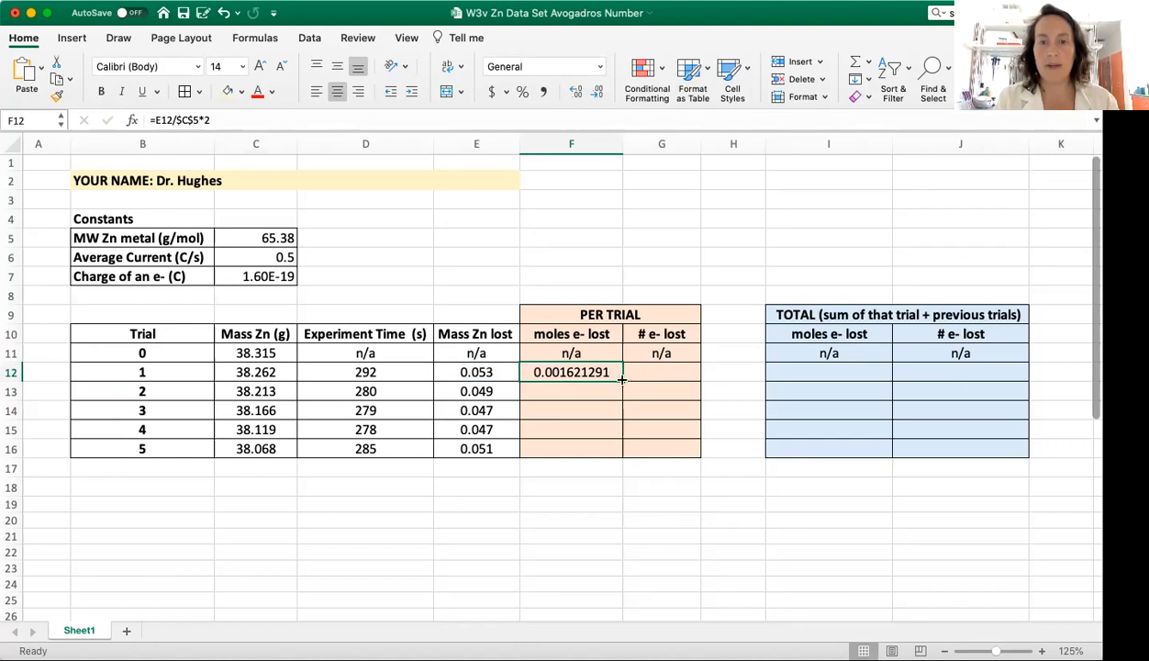
pyautogui.moveTo(621, 379); pyautogui.dragTo(621, 454)
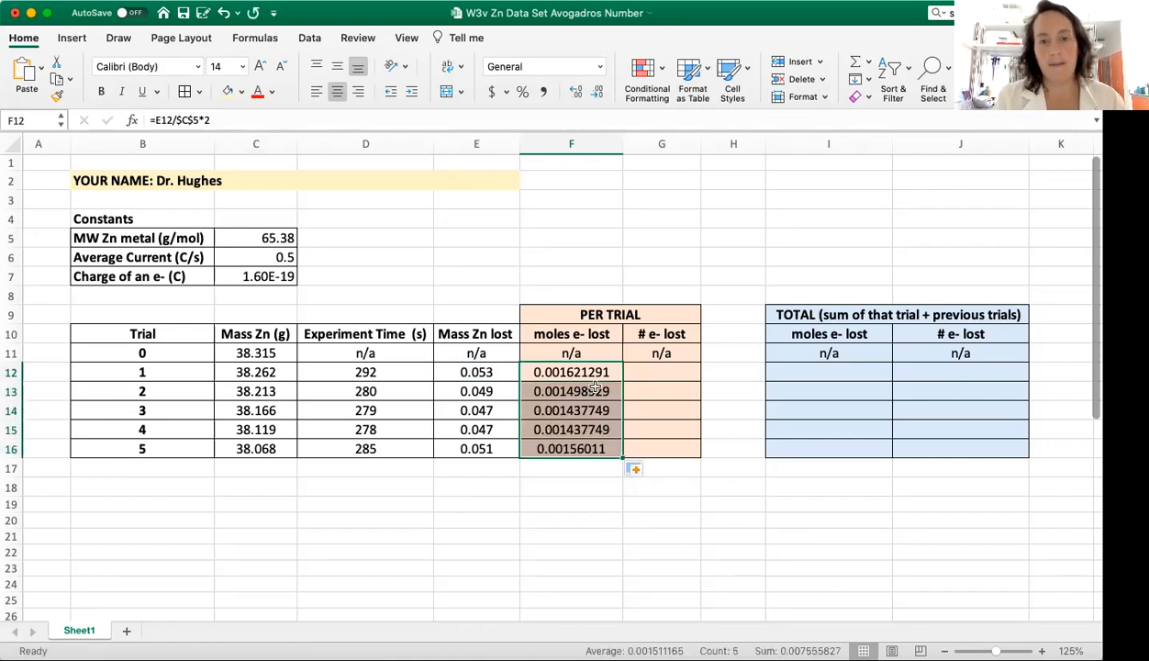
pyautogui.click(587, 534)
# Step: Check the cell references in the per-trial moles of electrons lost formulas for trials 2 to 5
pyautogui.doubleClick(571, 389)
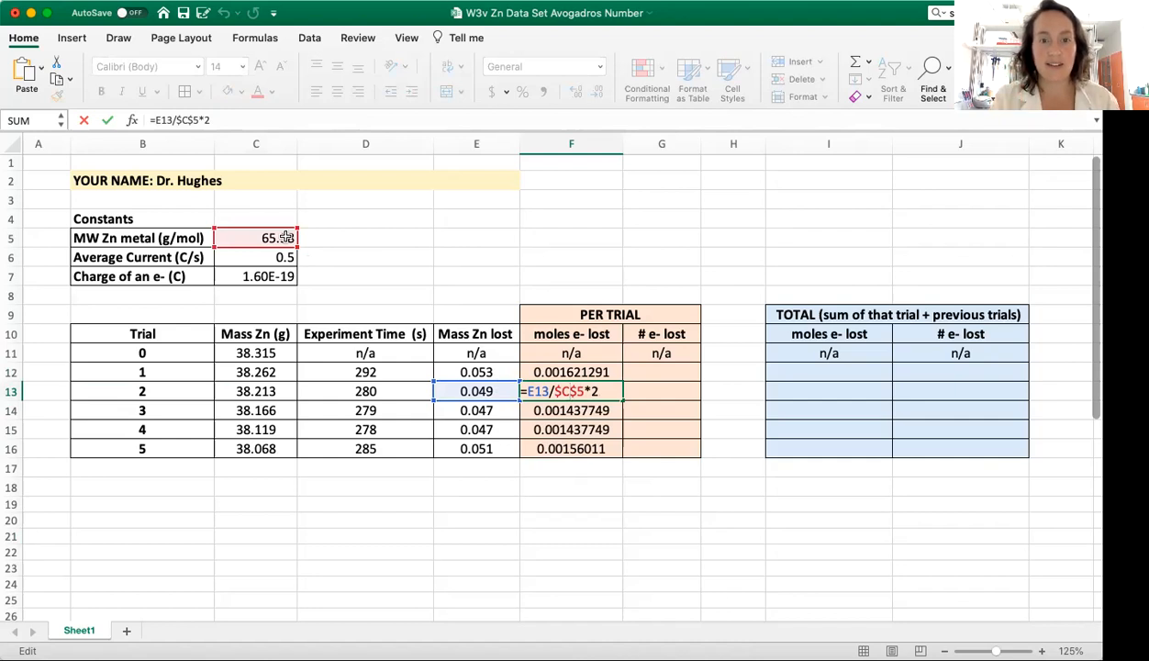
pyautogui.press('Return')
pyautogui.doubleClick(571, 410)
pyautogui.press('Return')
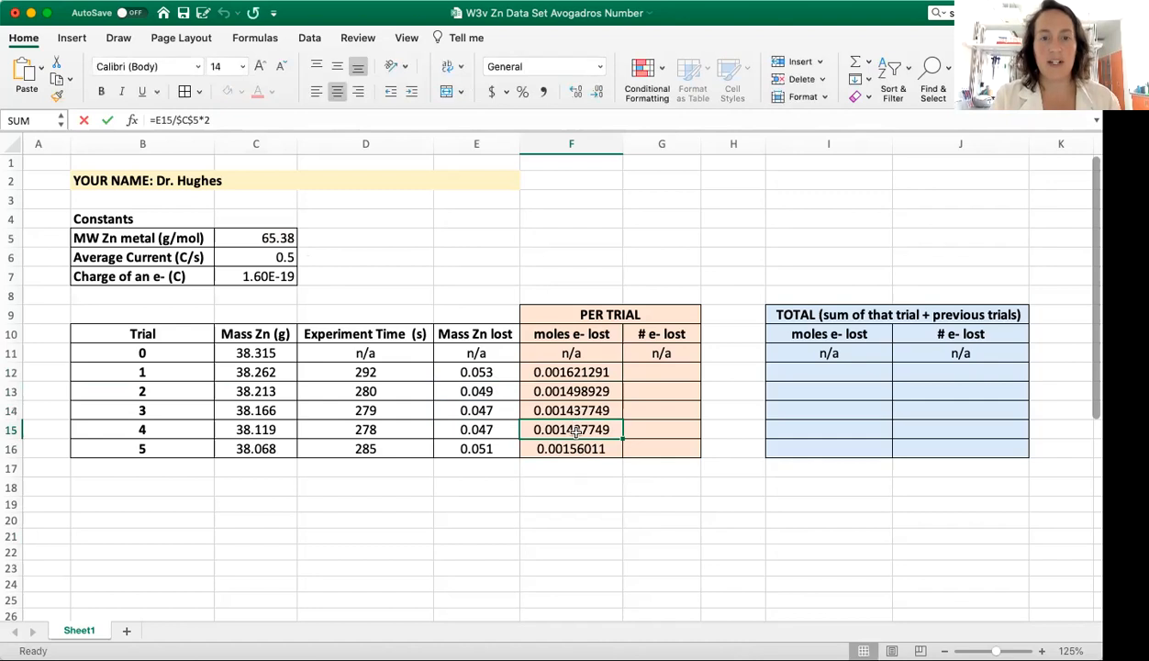
pyautogui.doubleClick(571, 430)
pyautogui.press('Return')
pyautogui.doubleClick(561, 448)
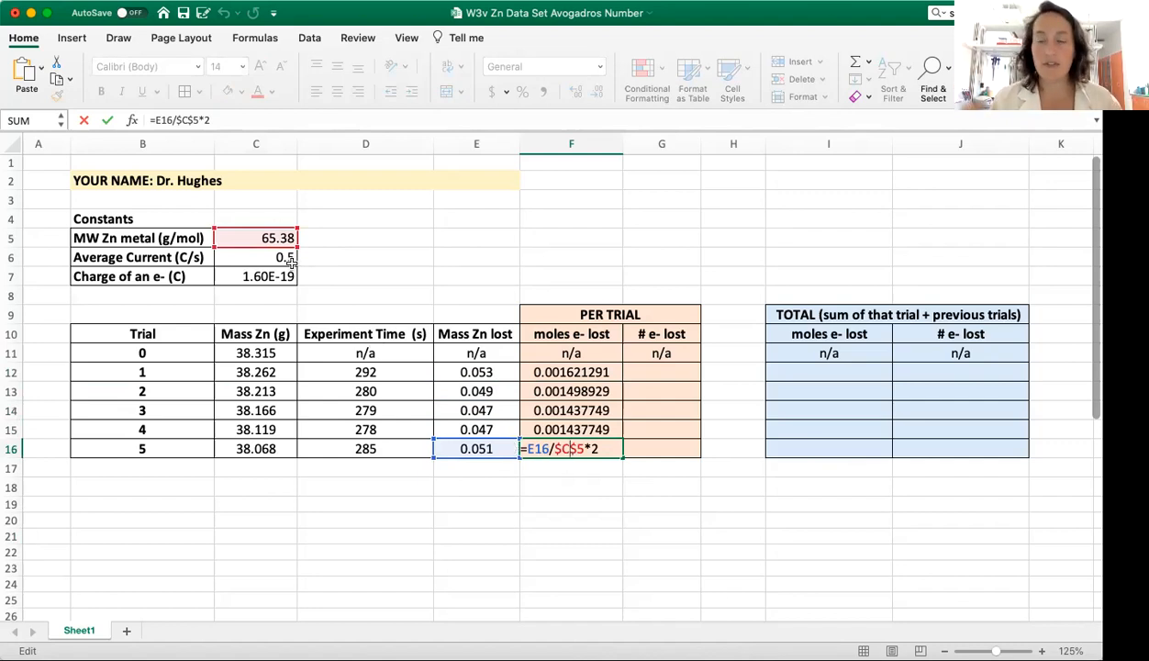
# Step: Start the trial 1 number of electrons lost formula in cell G12 as average current times experiment time, =$C$6*D12
pyautogui.click(665, 378)
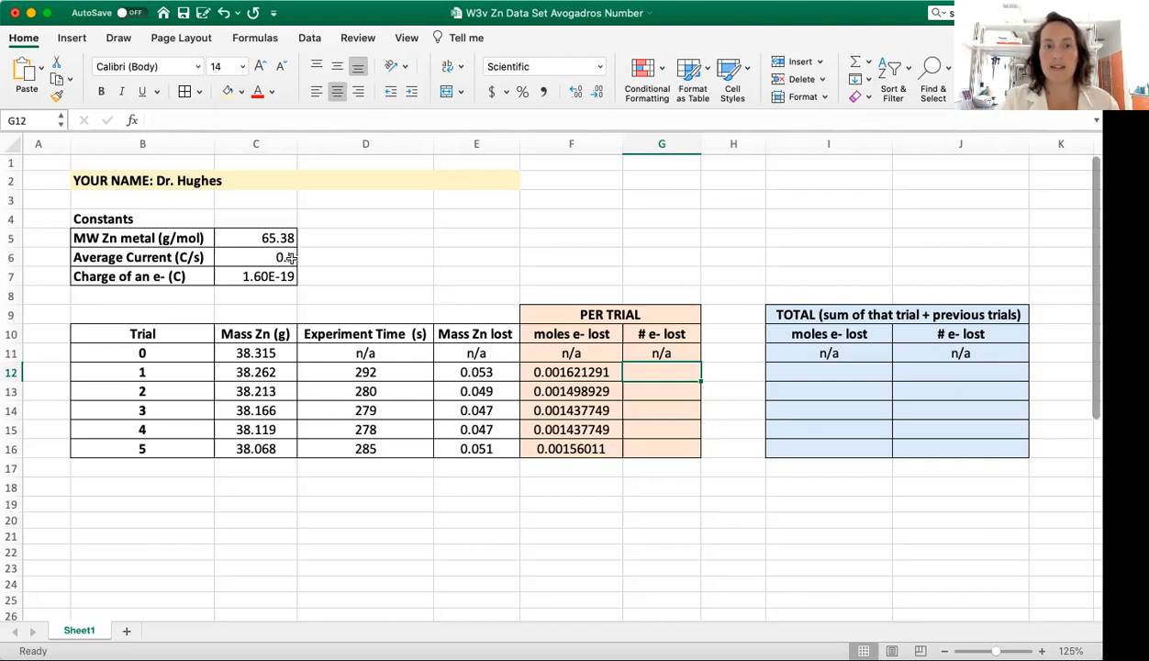
pyautogui.doubleClick(651, 375)
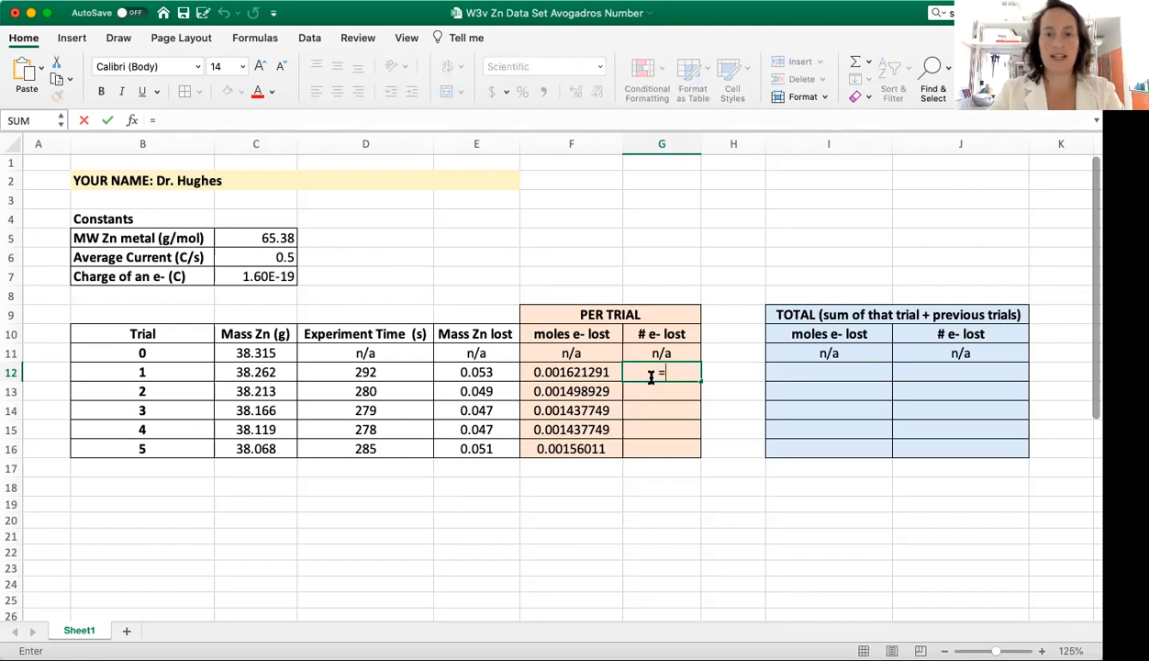
pyautogui.write('=$')
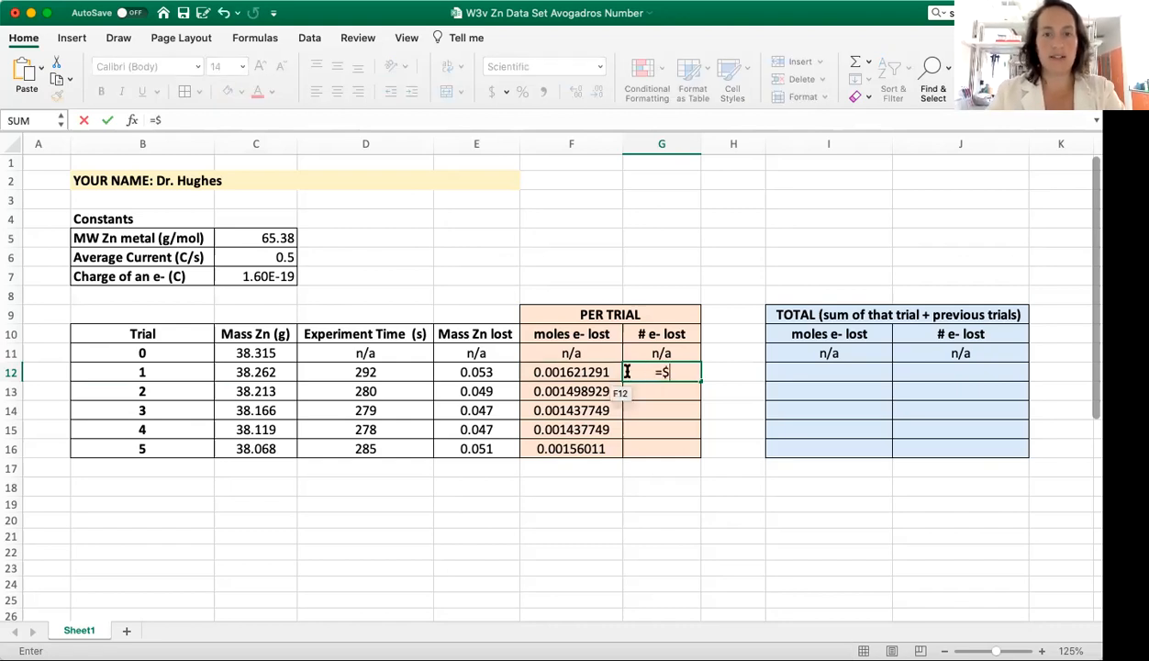
pyautogui.write('C$6')
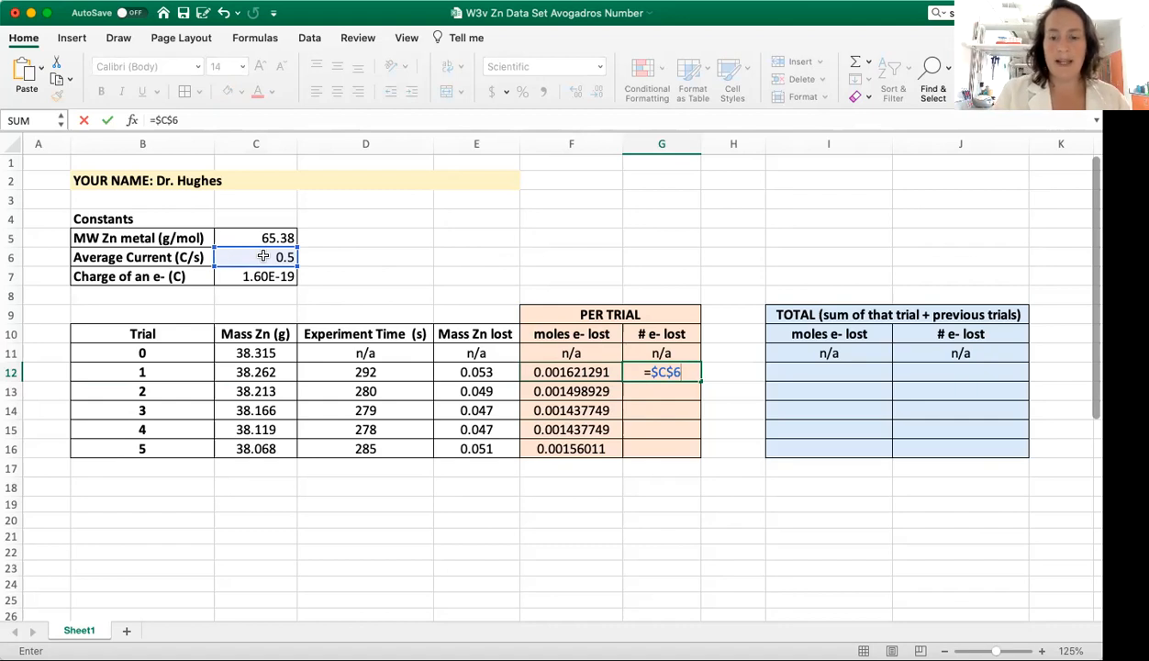
pyautogui.write('*')
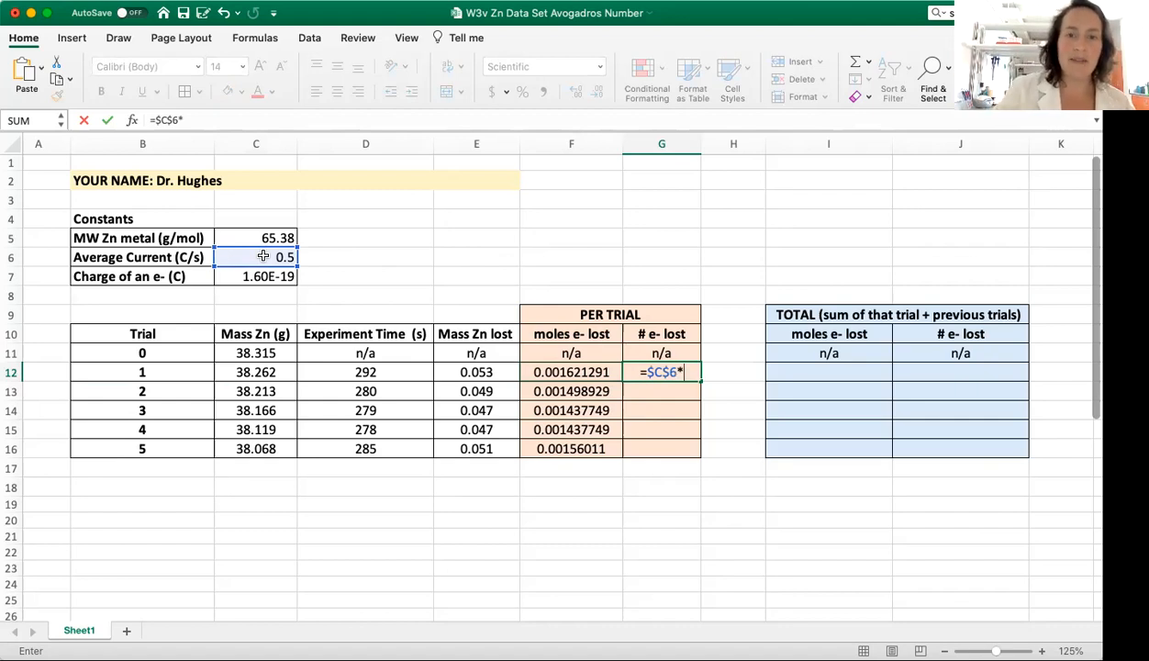
pyautogui.click(392, 376)
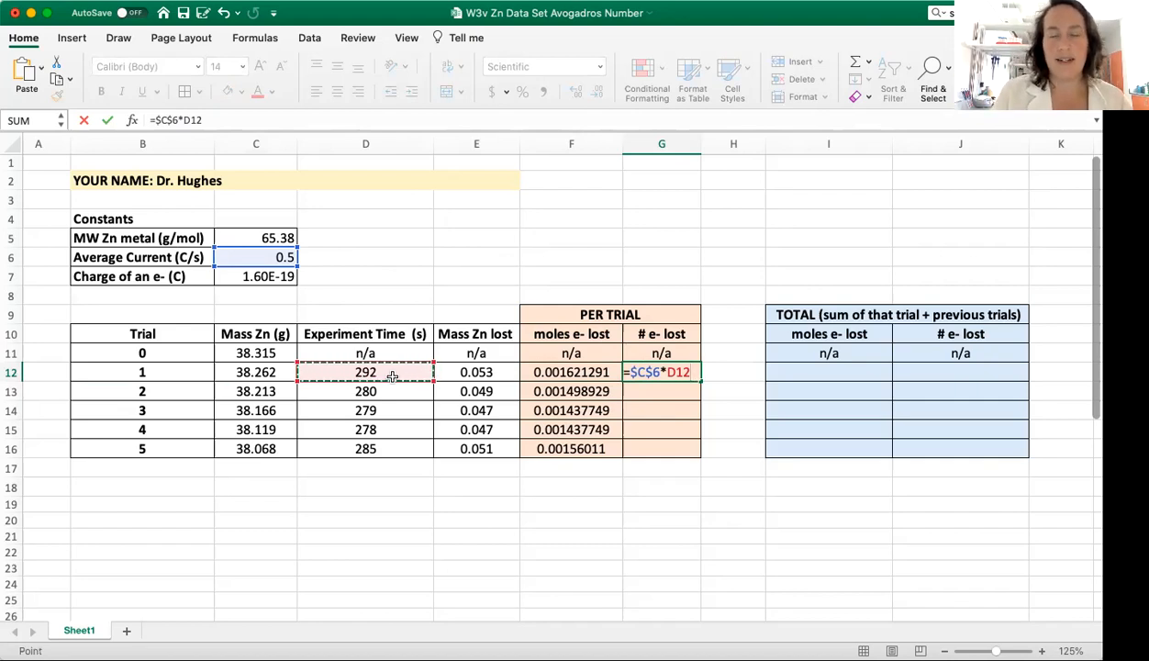
# Step: Divide the G12 formula by the charge of an electron as an absolute reference, completing =$C$6*D12/$C$7
pyautogui.write('/')
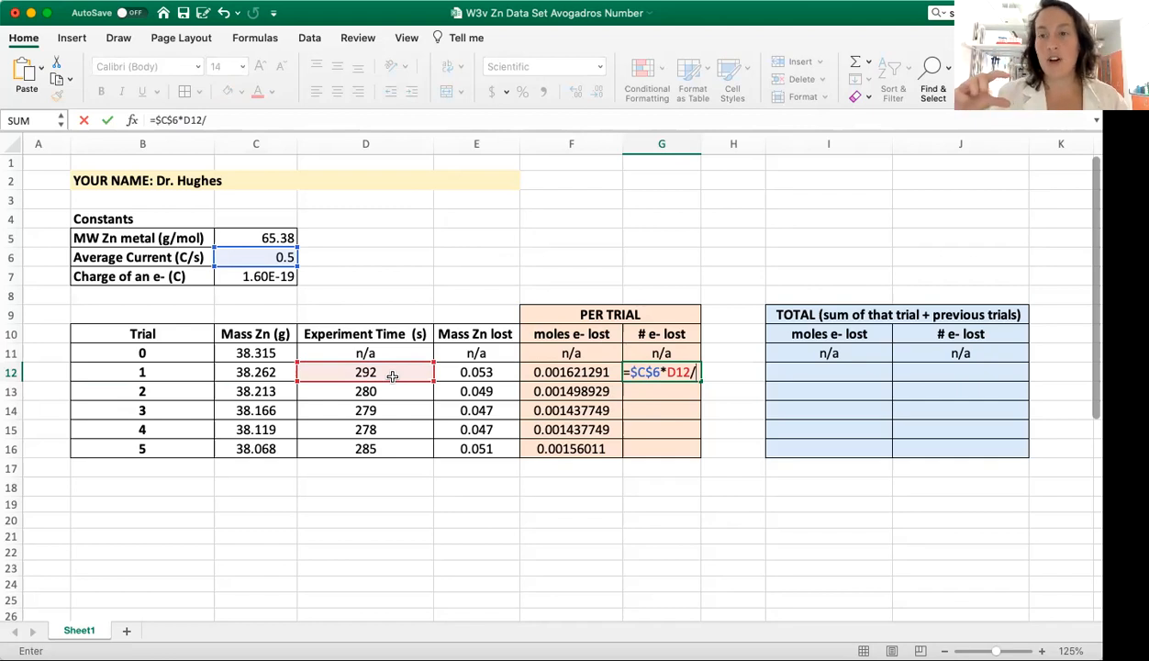
pyautogui.write('1.')
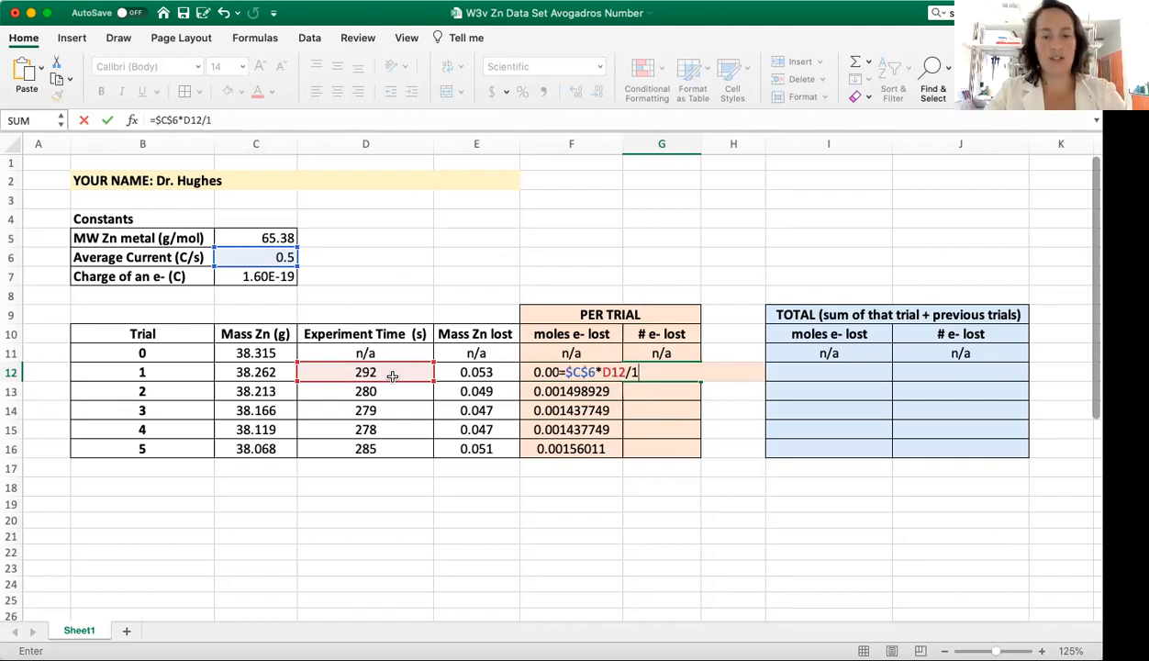
pyautogui.press('BackSpace')
pyautogui.press('BackSpace')
pyautogui.click(255, 275)
pyautogui.click(632, 372)
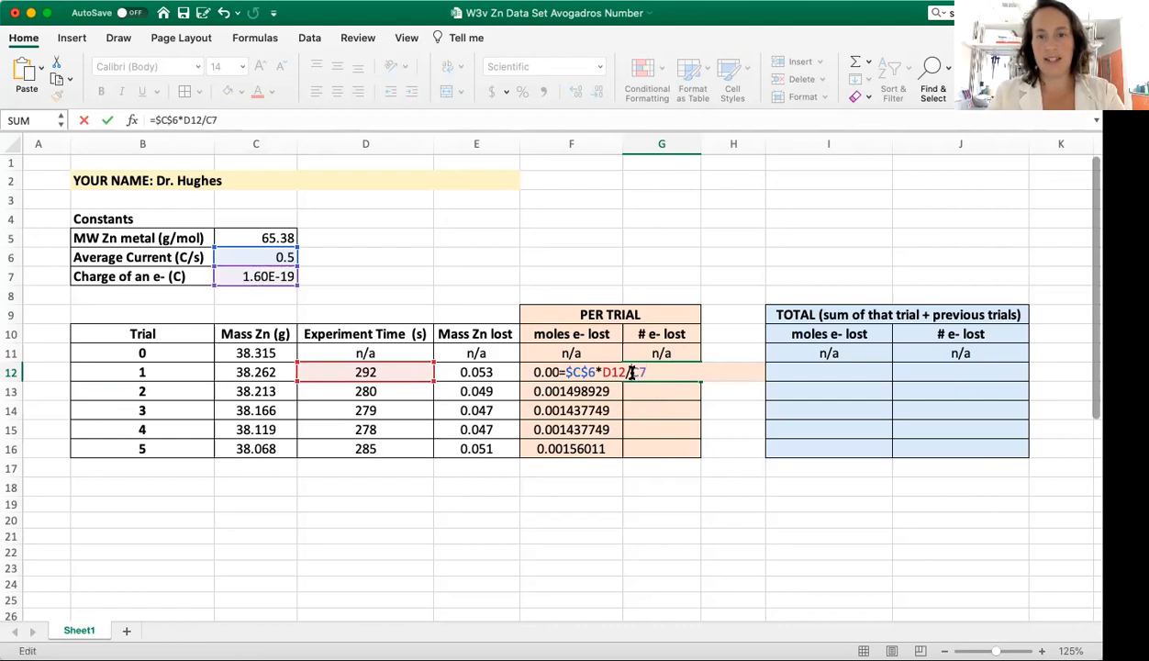
pyautogui.write('$')
pyautogui.press('Right')
pyautogui.write('$')
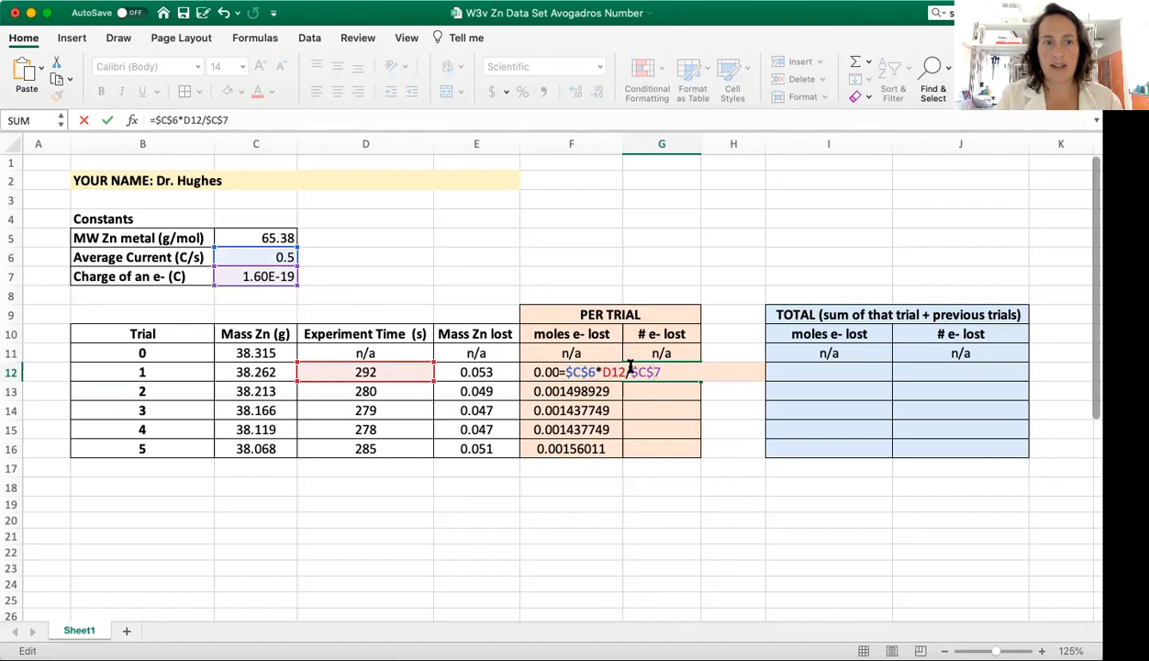
pyautogui.click(678, 379)
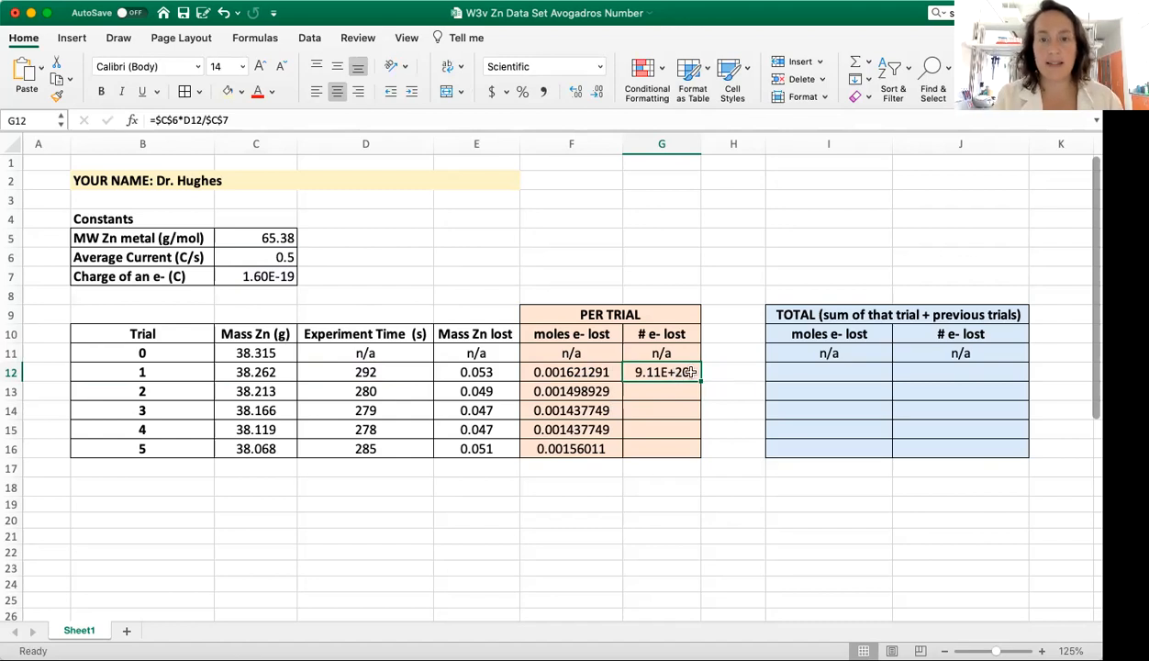
# Step: Copy the number of electrons lost formula from G12 down through G16
pyautogui.moveTo(704, 381); pyautogui.dragTo(701, 451)
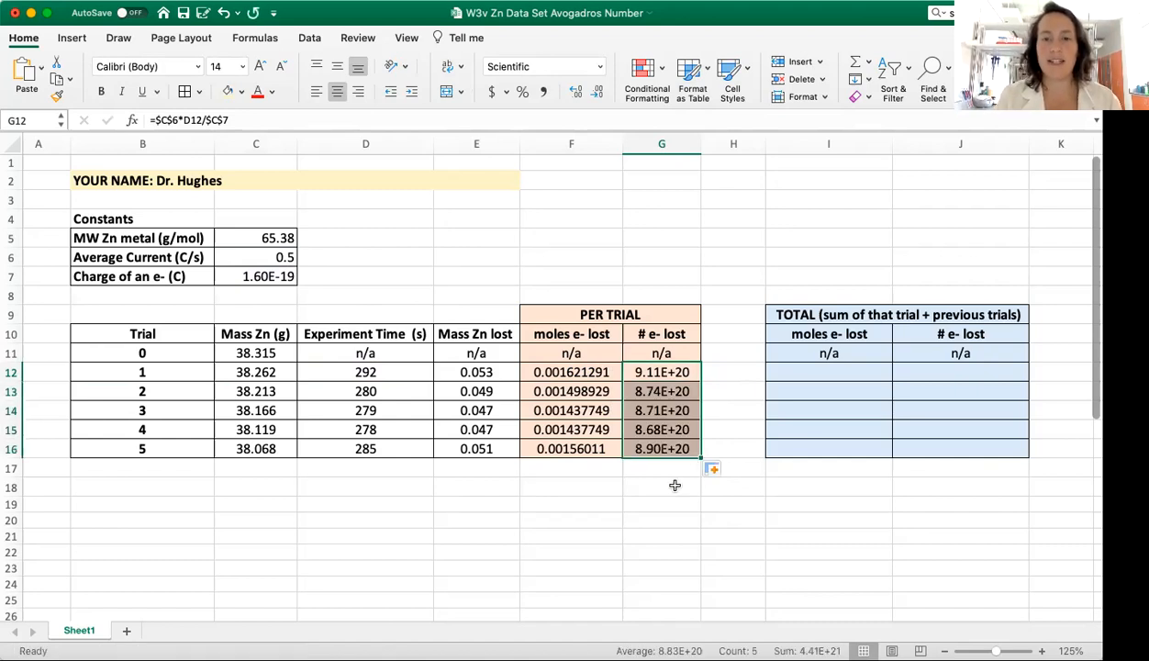
pyautogui.click(672, 487)
# Step: Check the cell references in the number of electrons lost formulas for trials 2 to 4 and trial 3's moles of electrons lost formula
pyautogui.doubleClick(663, 429)
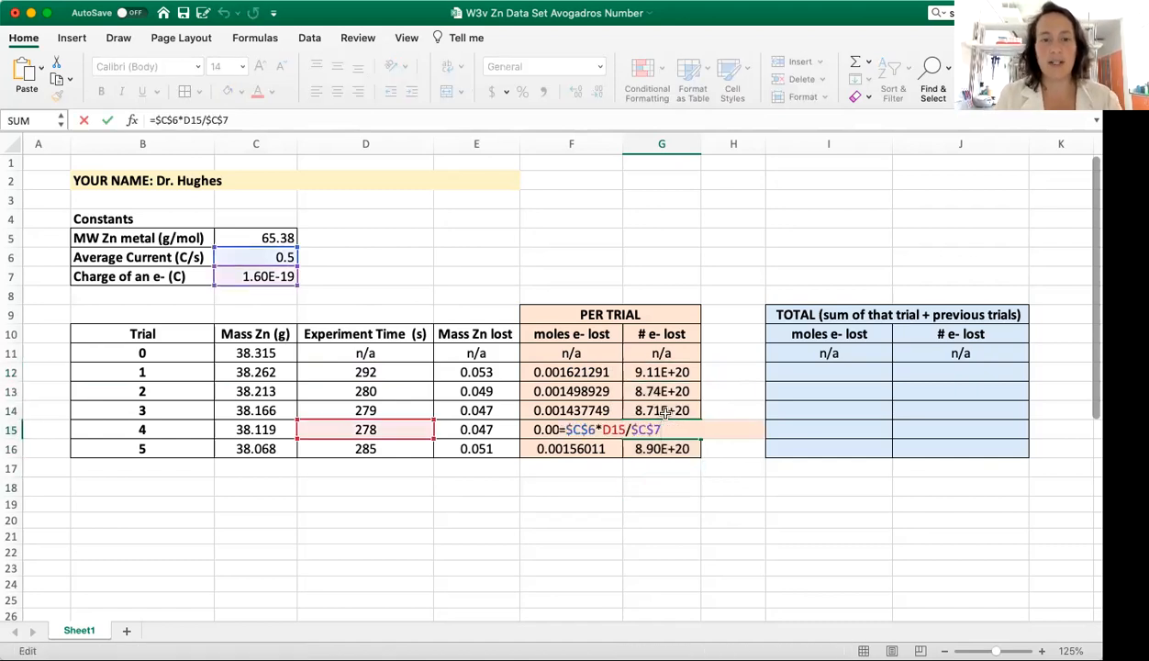
pyautogui.doubleClick(664, 411)
pyautogui.doubleClick(667, 391)
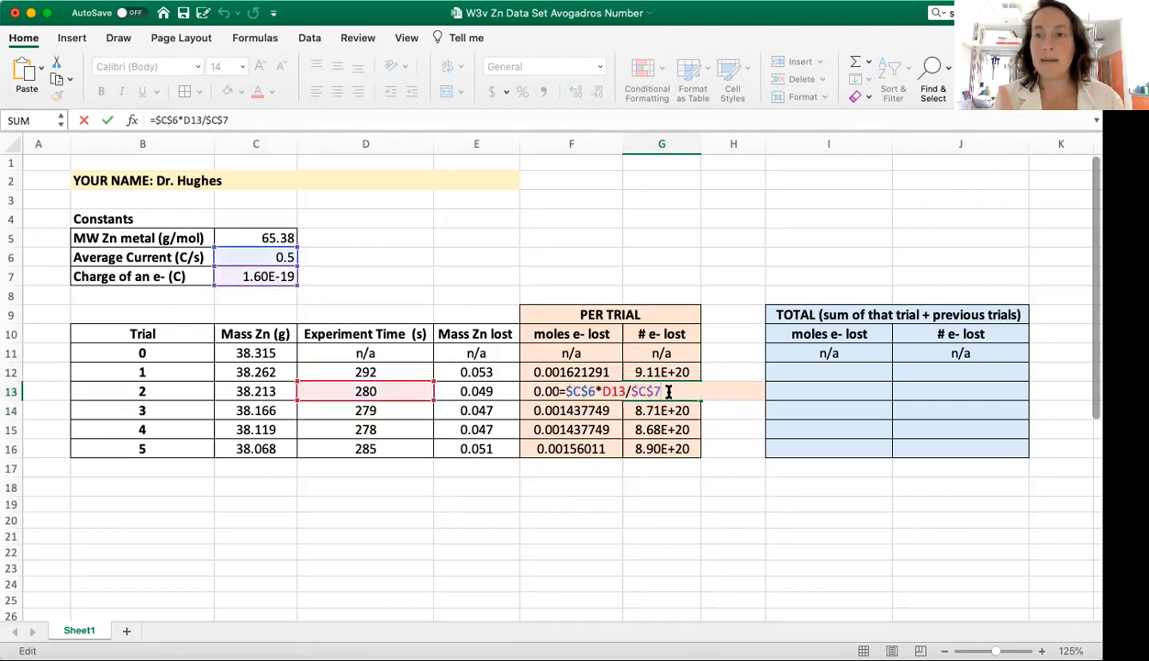
pyautogui.click(570, 356)
pyautogui.doubleClick(690, 408)
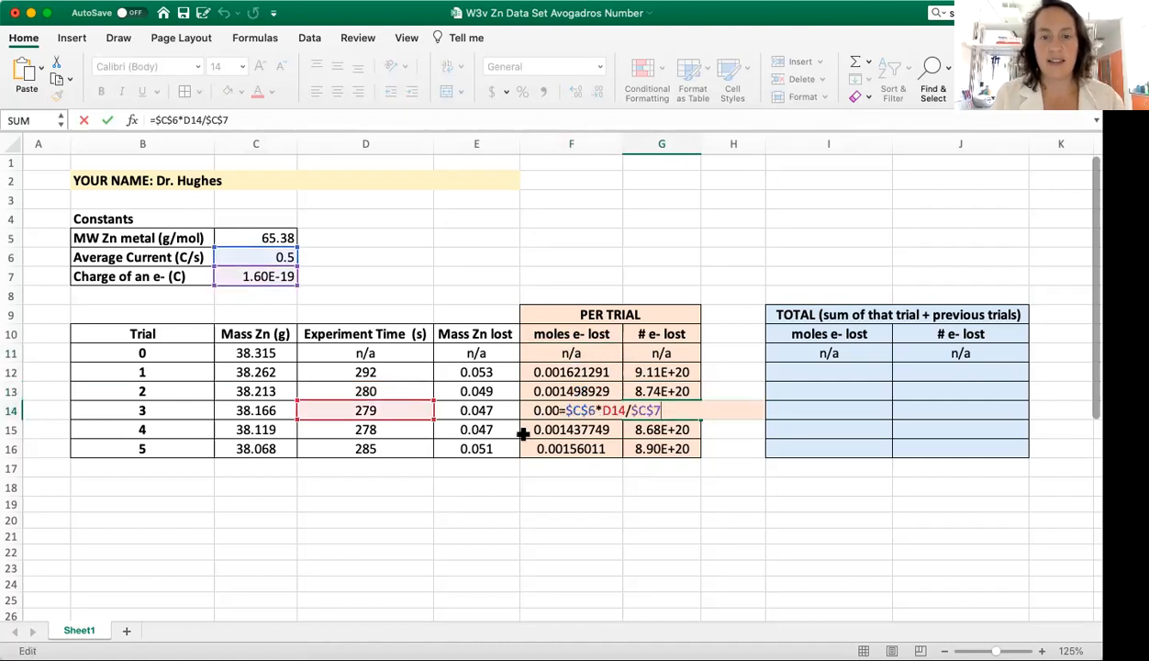
pyautogui.click(523, 430)
pyautogui.doubleClick(649, 411)
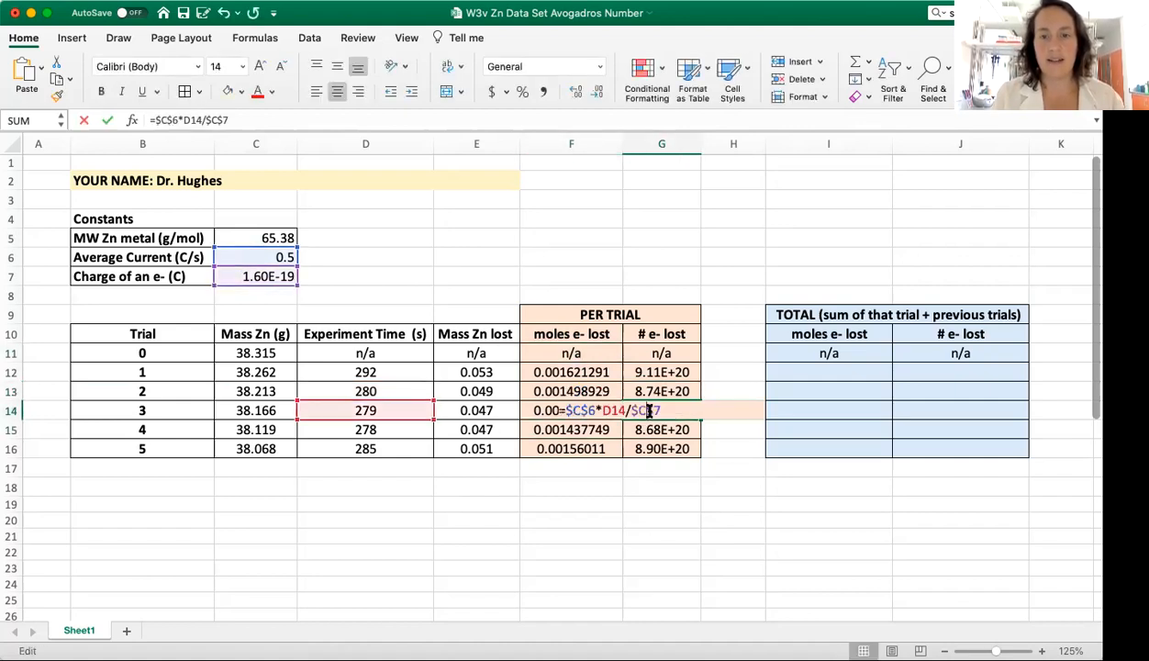
pyautogui.click(588, 447)
pyautogui.click(649, 413)
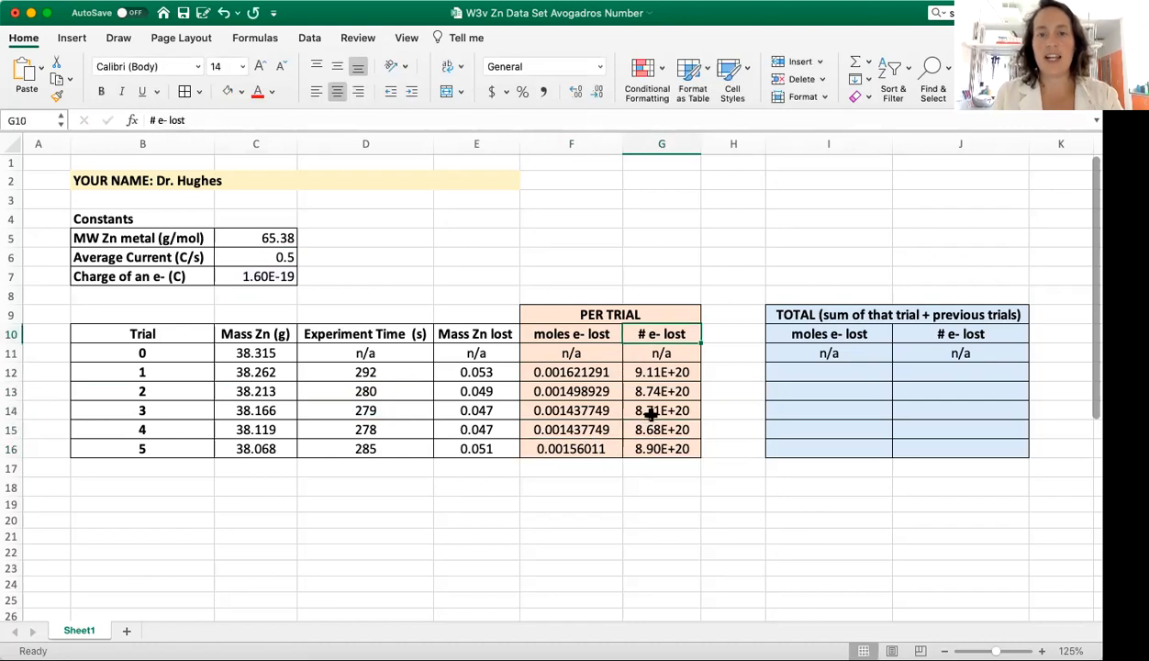
pyautogui.doubleClick(650, 412)
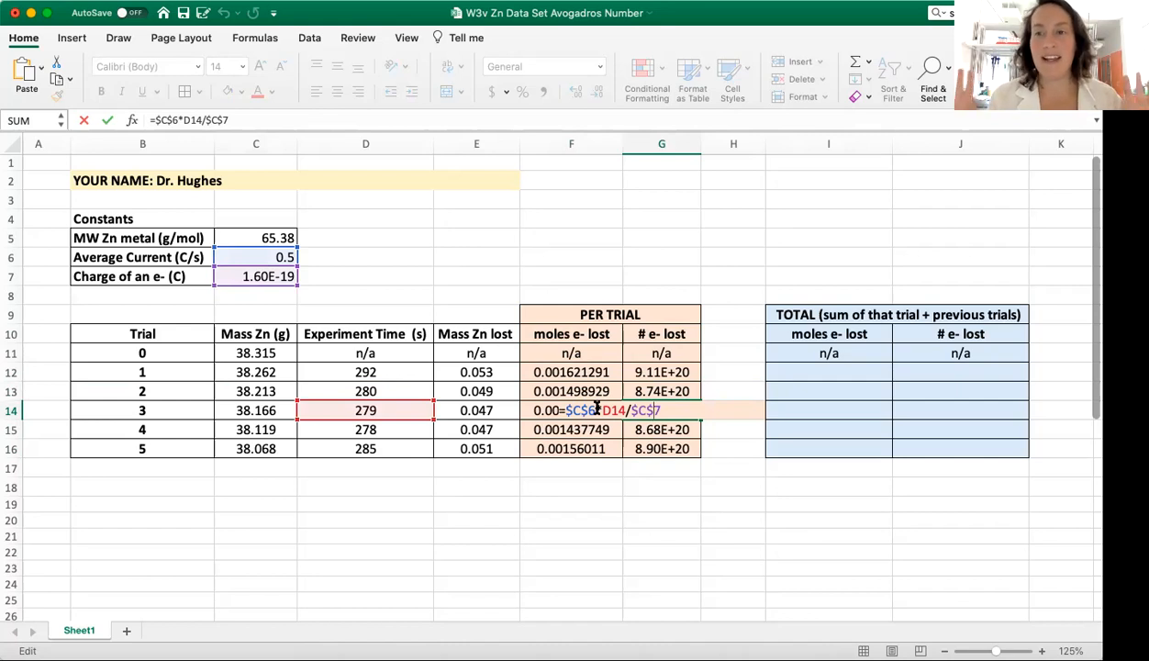
pyautogui.press('Escape')
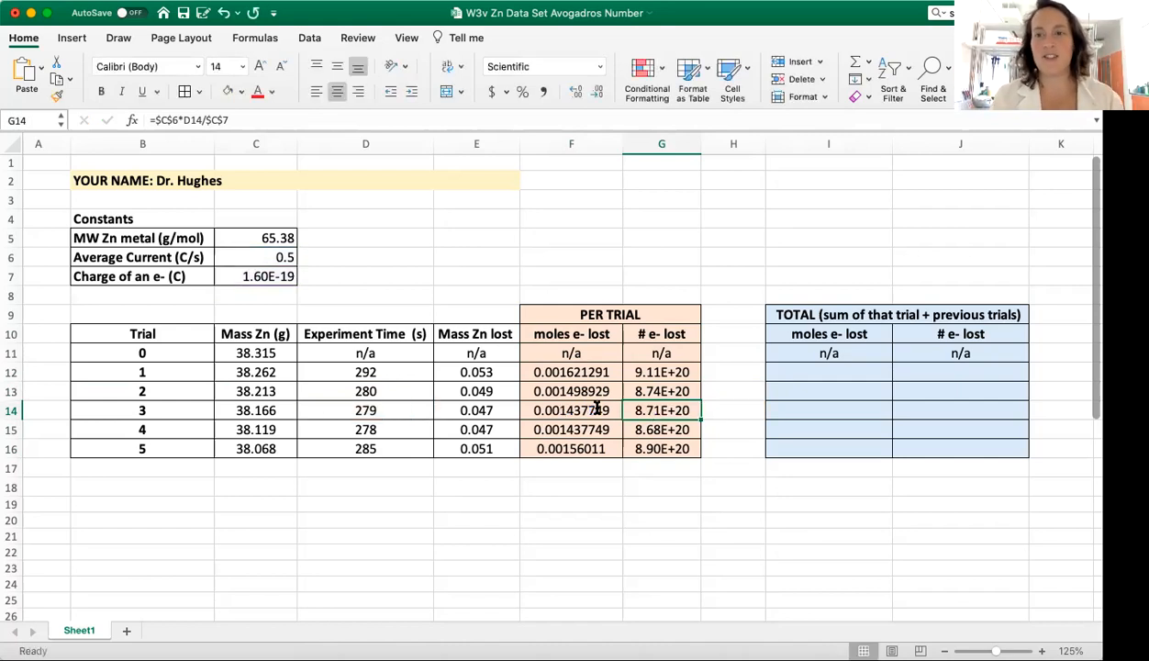
pyautogui.doubleClick(597, 410)
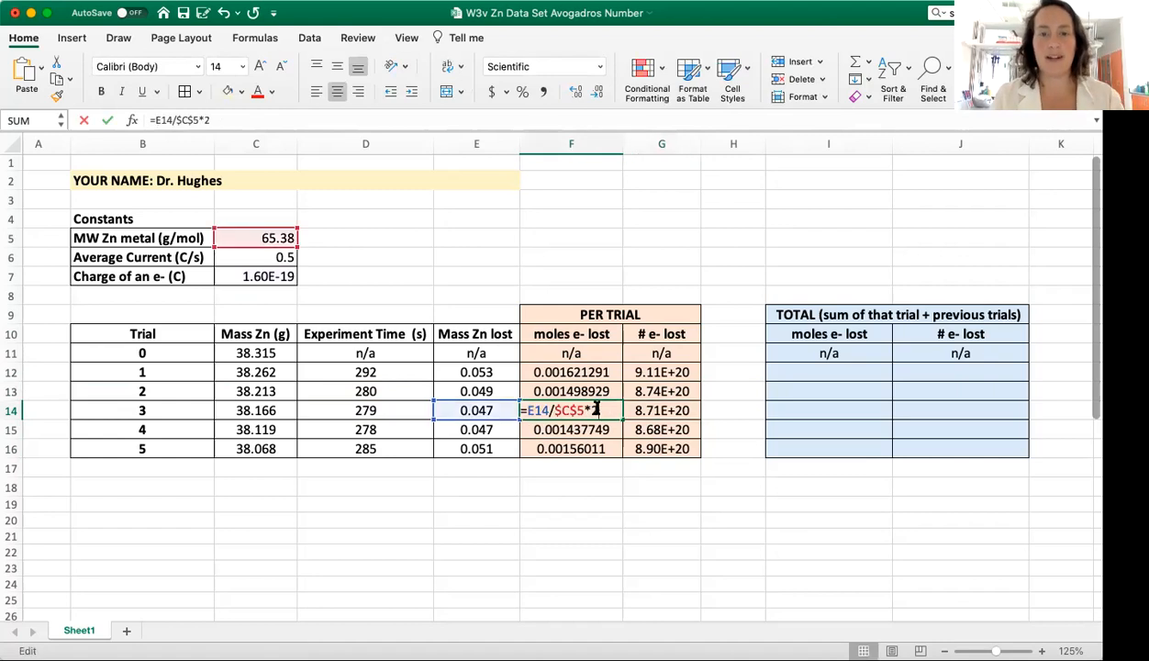
pyautogui.press('Escape')
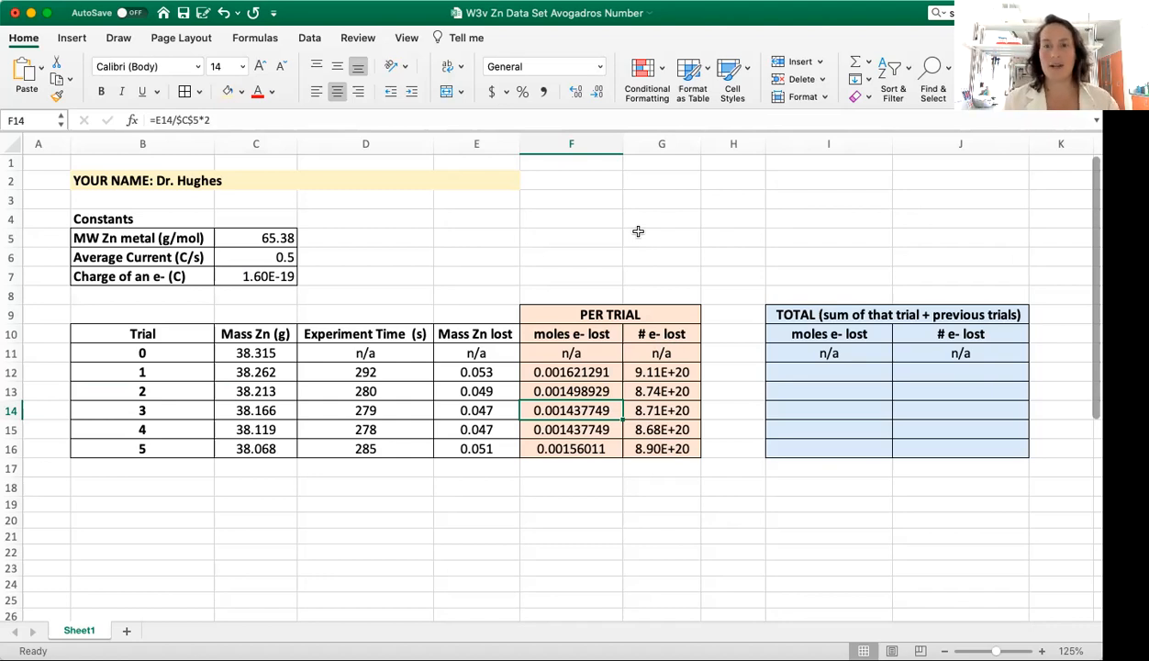
# Step: Set the trial 1 total moles of electrons lost in cell I12 to =F12
pyautogui.click(831, 367)
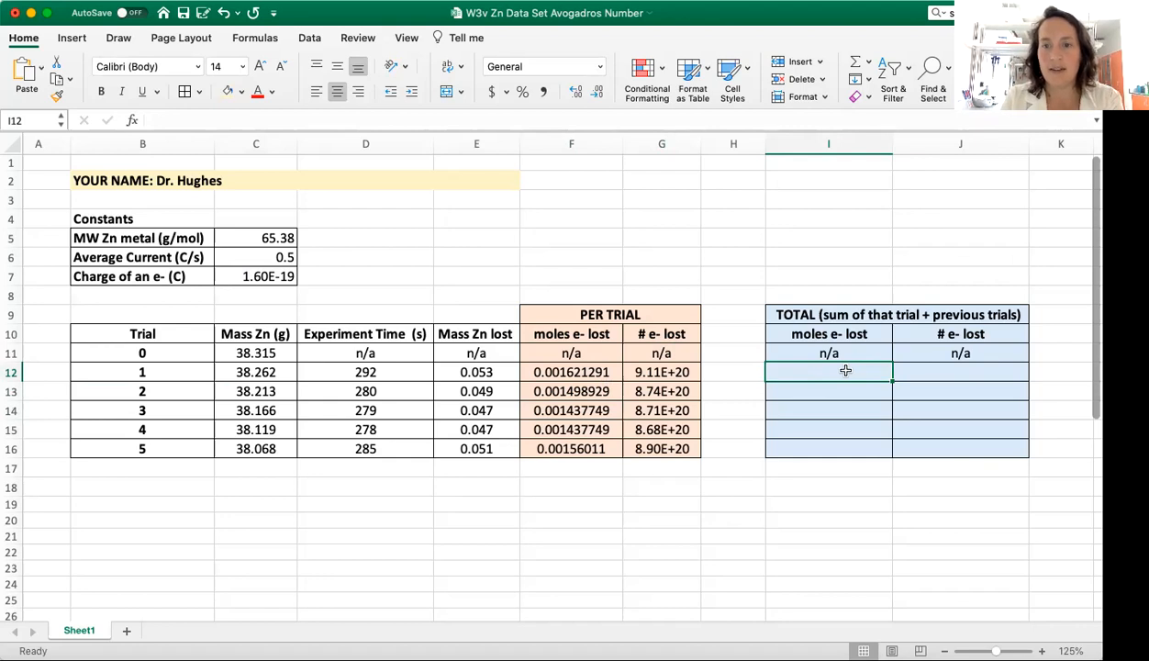
pyautogui.write('=')
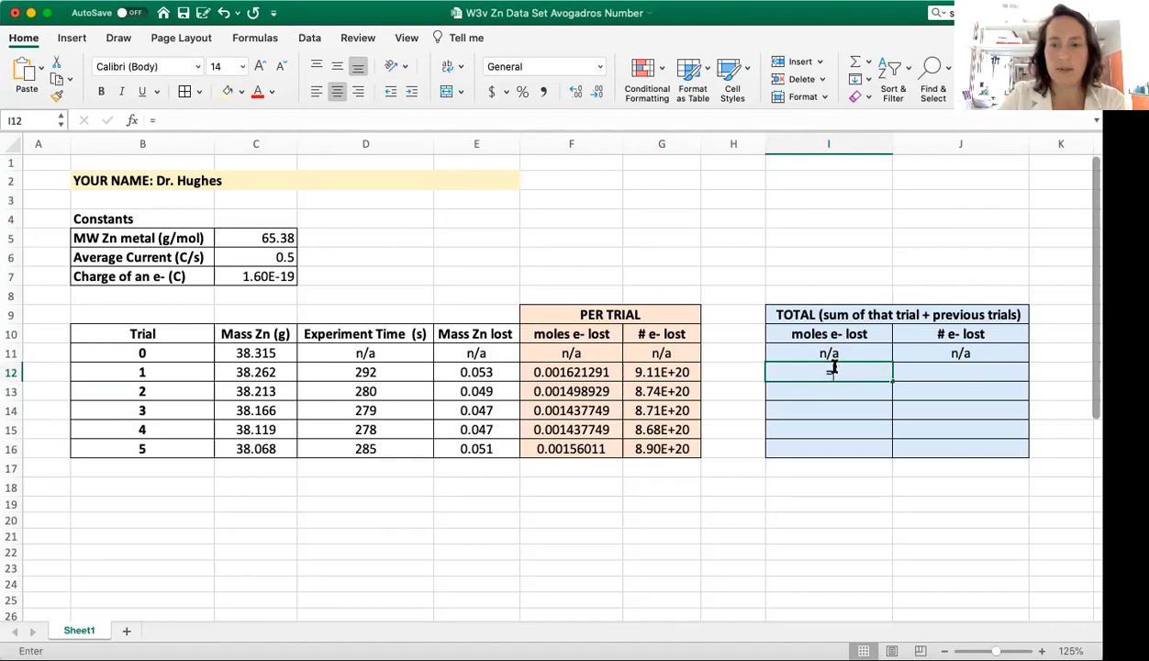
pyautogui.click(587, 370)
pyautogui.press('Return')
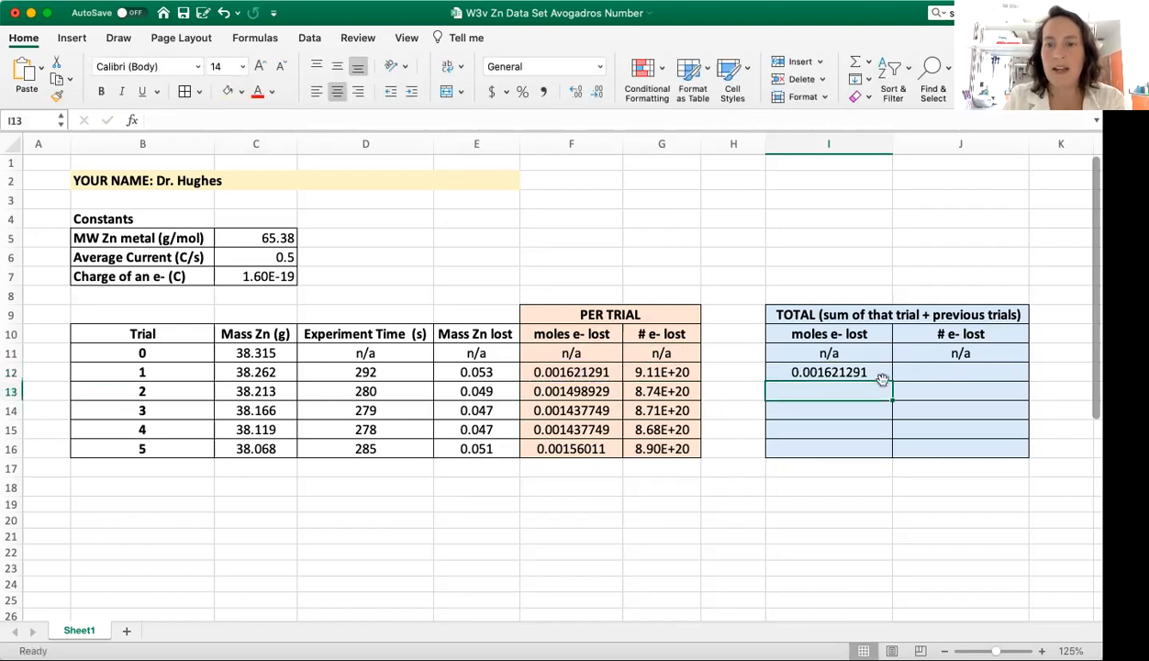
# Step: Calculate the total moles of electrons lost through trial 2 in cell I13 by summing F12:F13
pyautogui.doubleClick(856, 392)
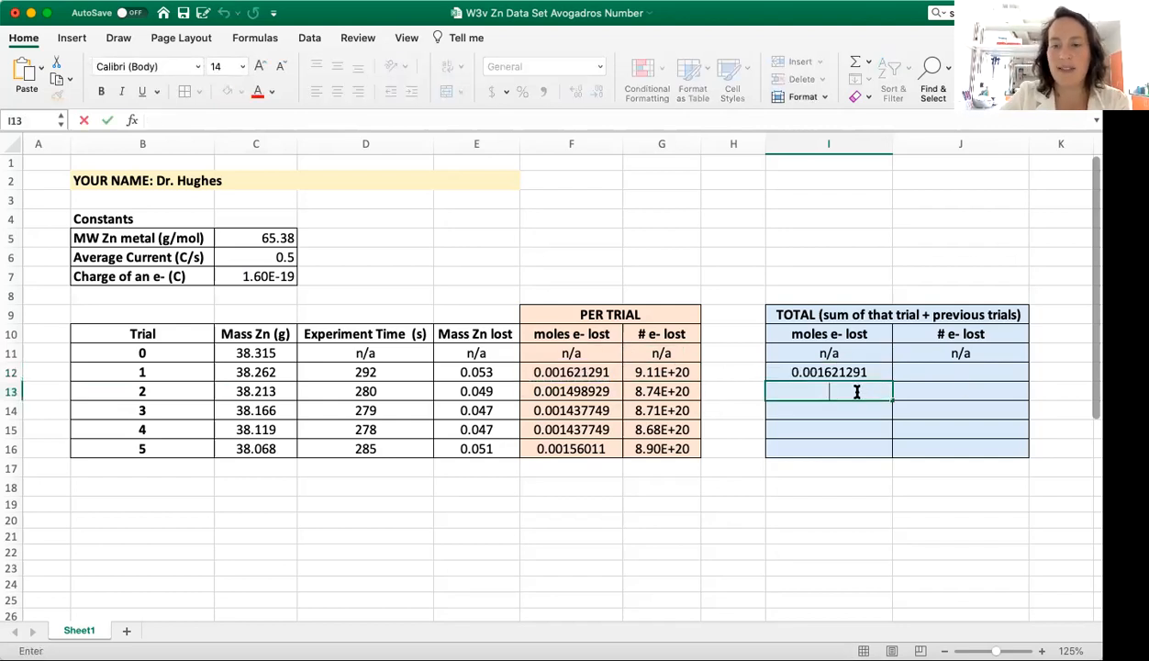
pyautogui.write('=sum(')
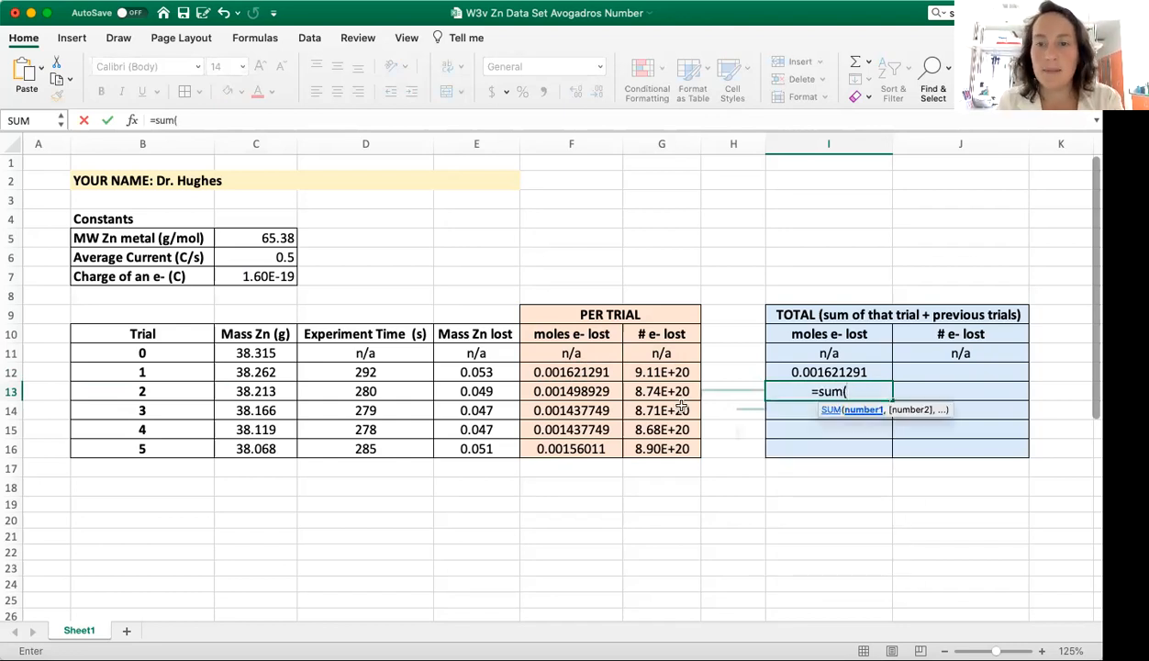
pyautogui.moveTo(571, 395); pyautogui.dragTo(582, 367)
pyautogui.press('Return')
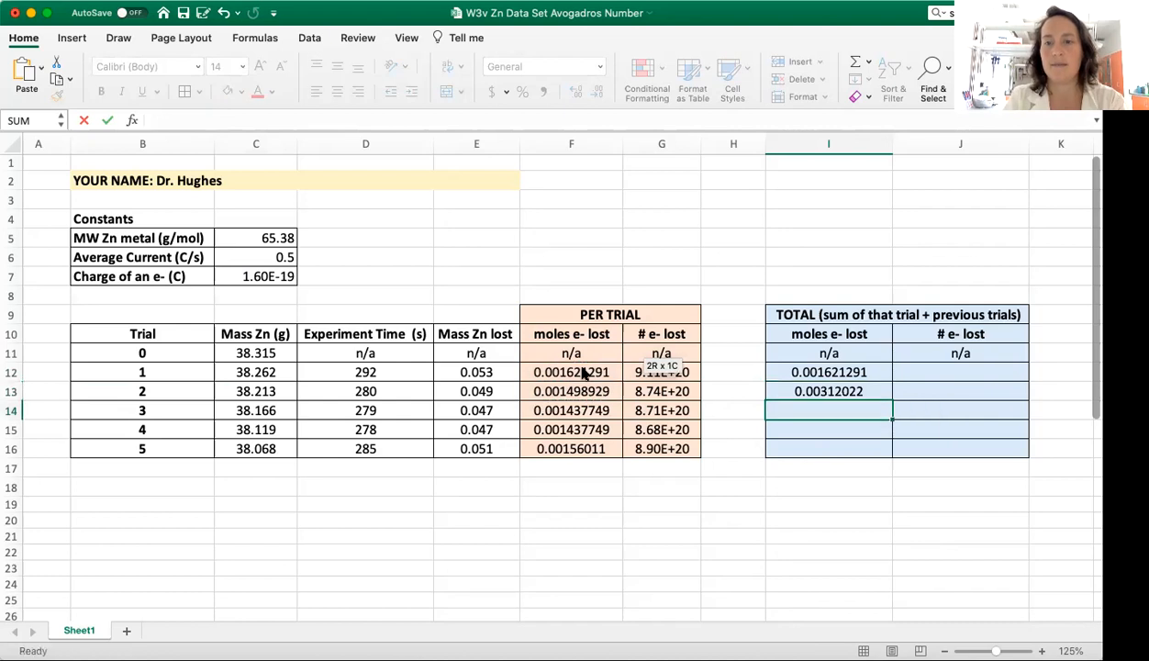
# Step: Calculate the total moles of electrons lost through trial 3 in cell I14 by summing F12:F14
pyautogui.write('=sum(')
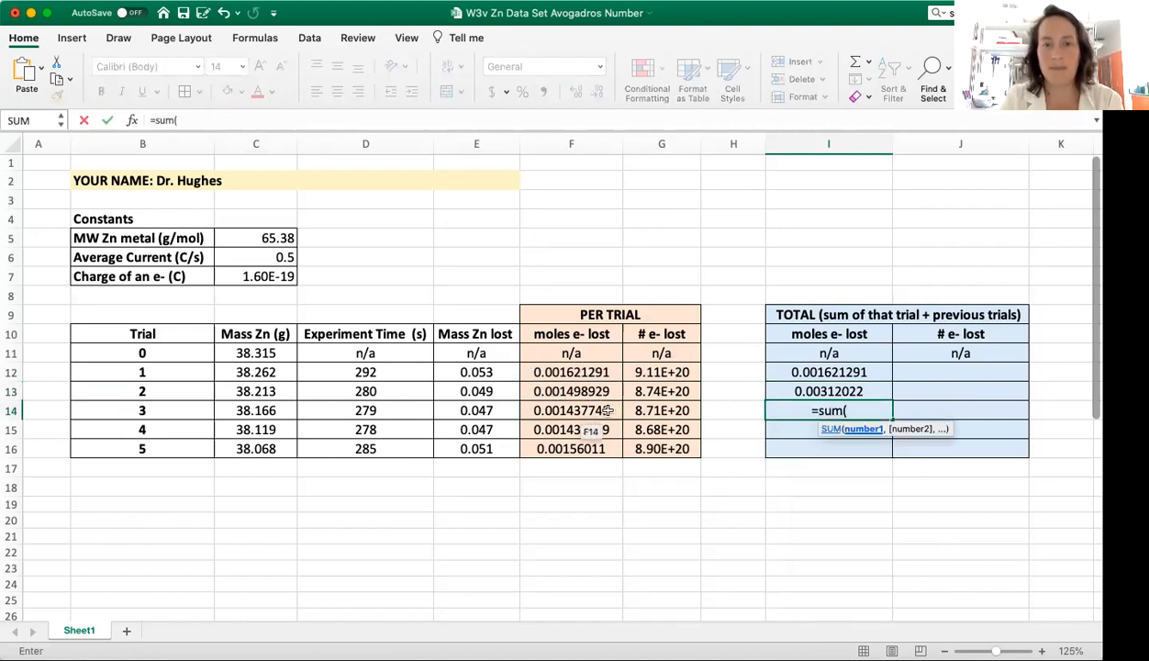
pyautogui.moveTo(607, 410); pyautogui.dragTo(600, 368)
pyautogui.click(607, 410)
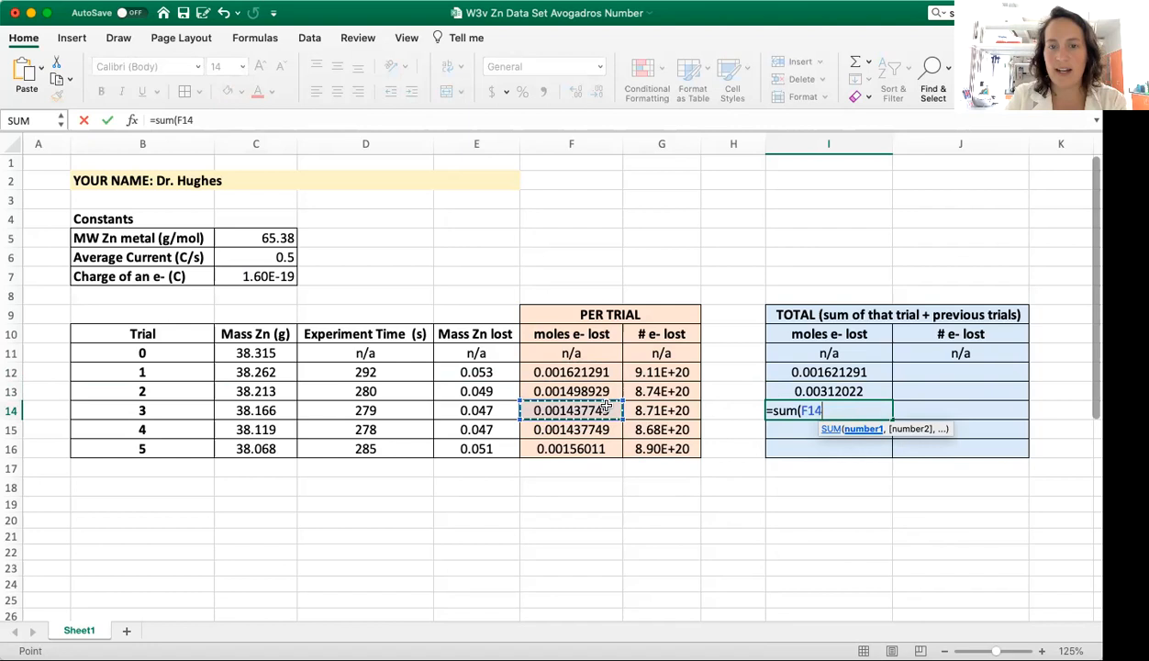
pyautogui.moveTo(607, 410); pyautogui.dragTo(607, 374)
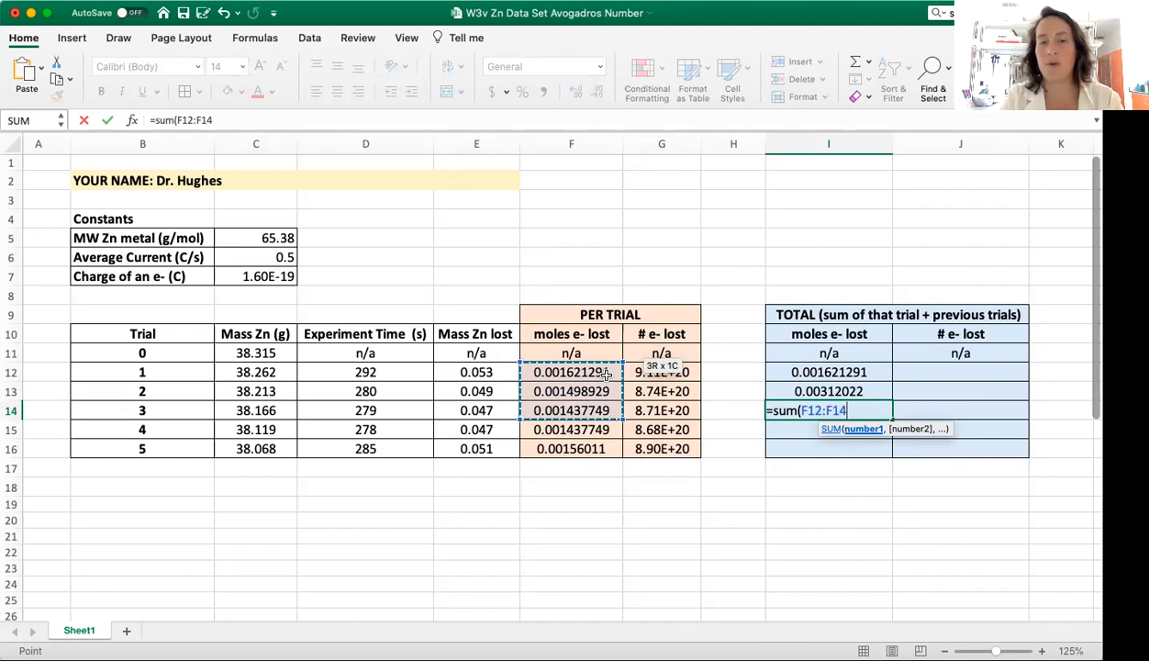
pyautogui.moveTo(607, 373); pyautogui.dragTo(606, 374)
pyautogui.press('Return')
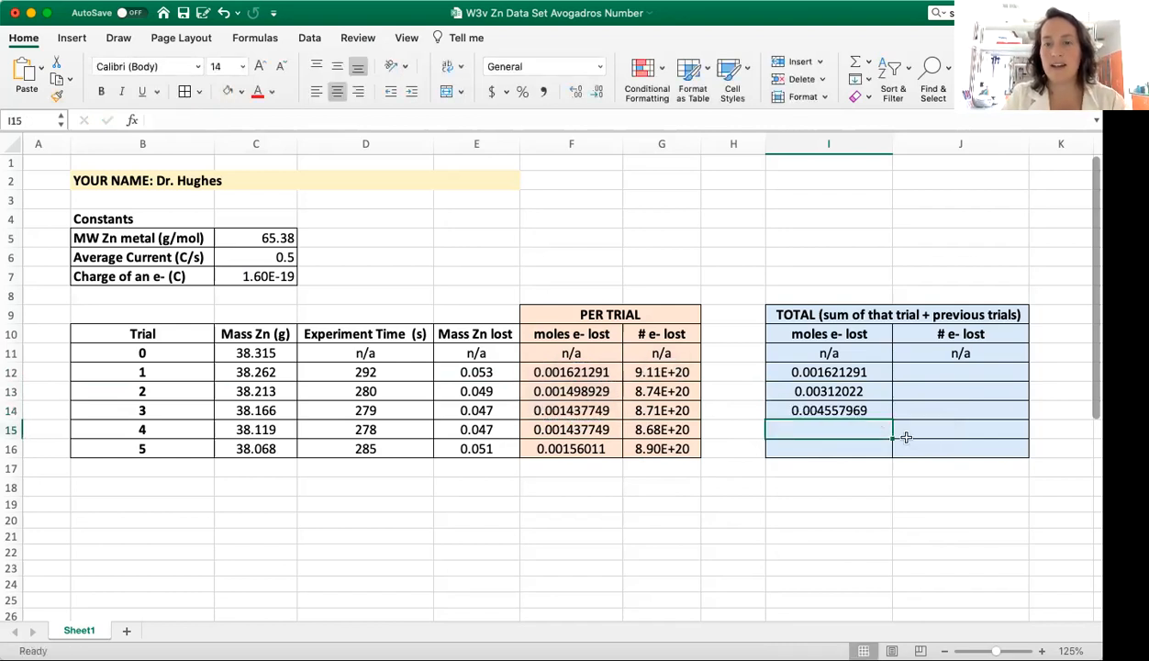
# Step: Calculate the total moles of electrons lost through trial 4 in cell I15 by summing F12:F15
pyautogui.write('=(')
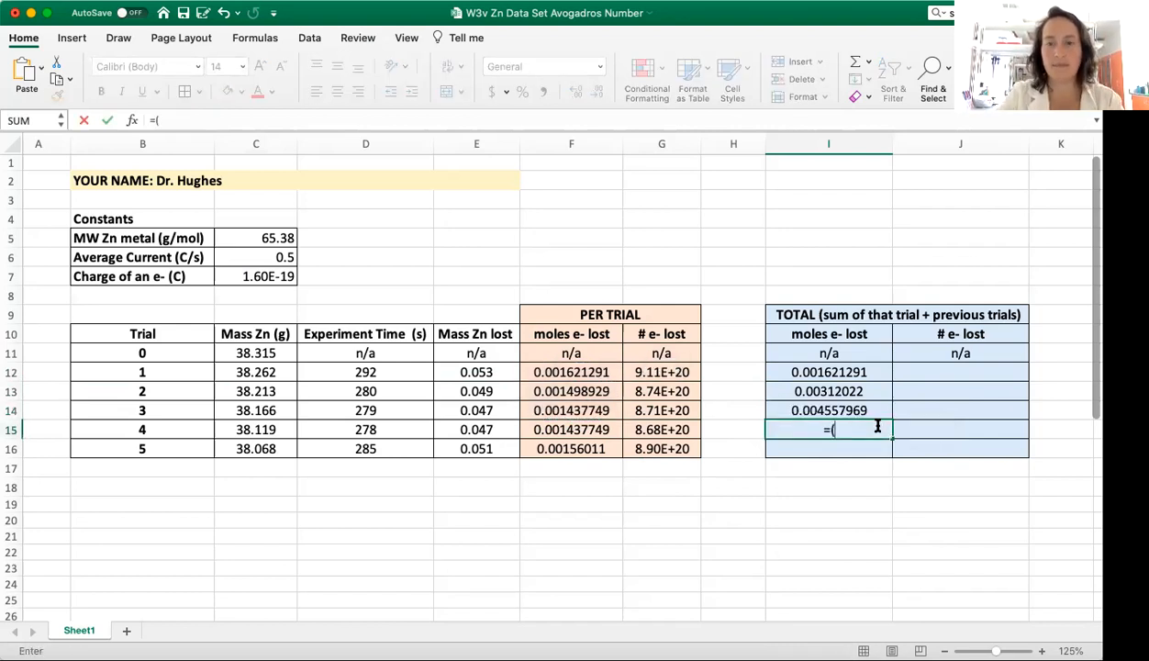
pyautogui.write('sum(')
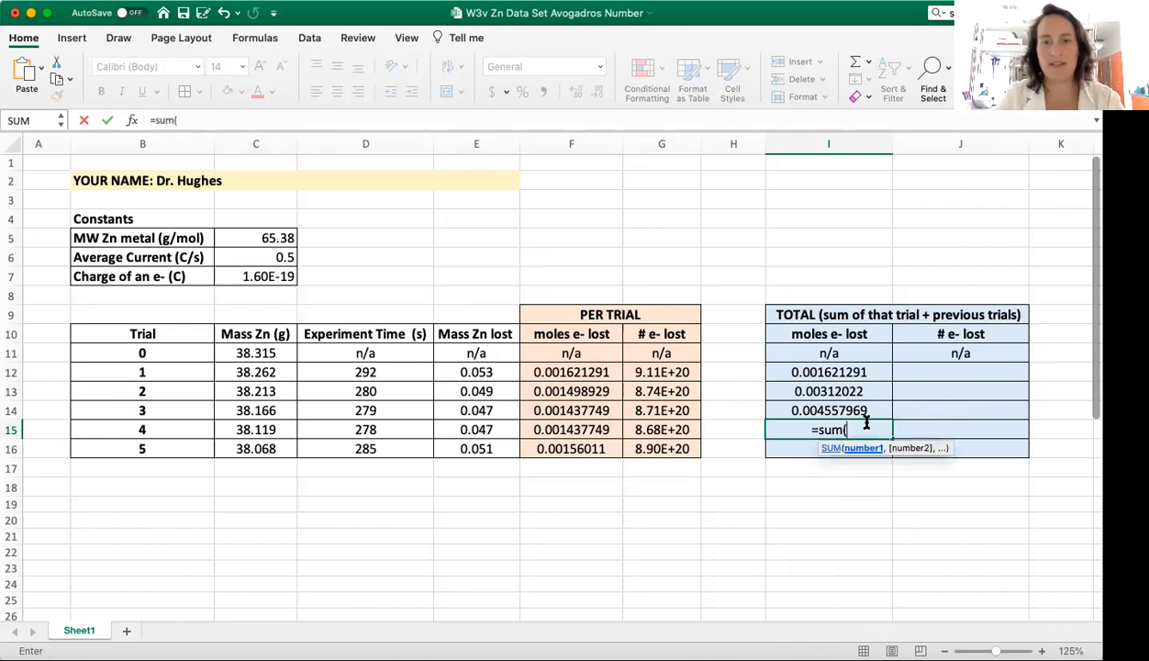
pyautogui.moveTo(602, 430); pyautogui.dragTo(601, 376)
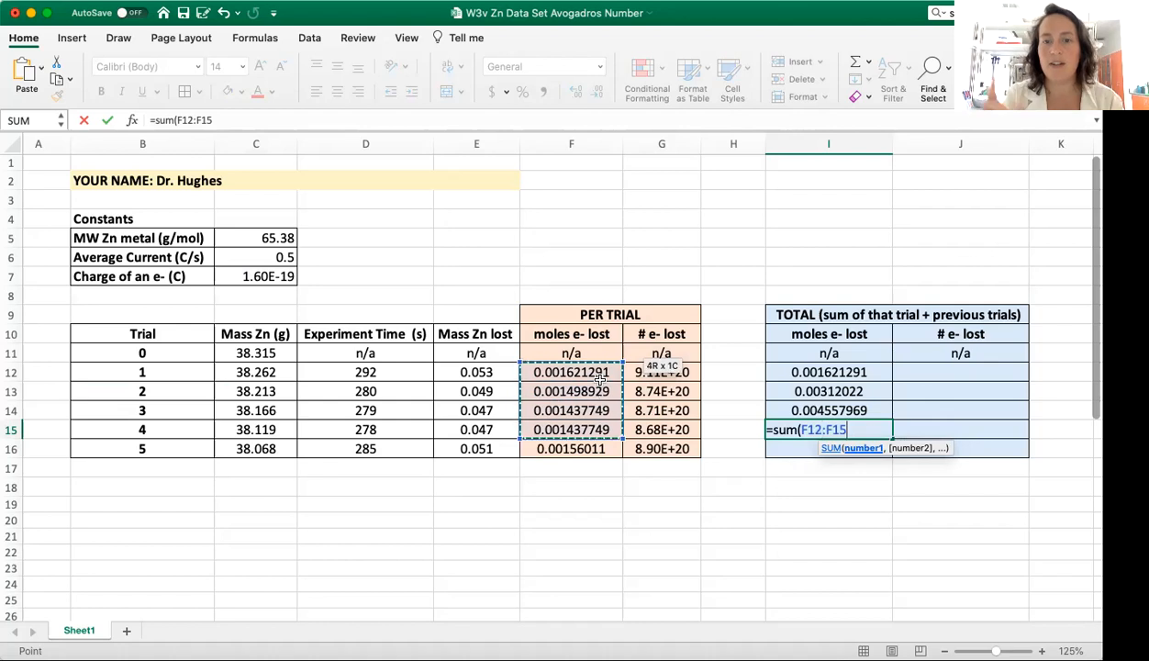
pyautogui.press('Return')
# Step: Calculate the total moles of electrons lost through trial 5 in cell I16 by summing F12:F16
pyautogui.write('=')
pyautogui.press('BackSpace')
pyautogui.write('=su')
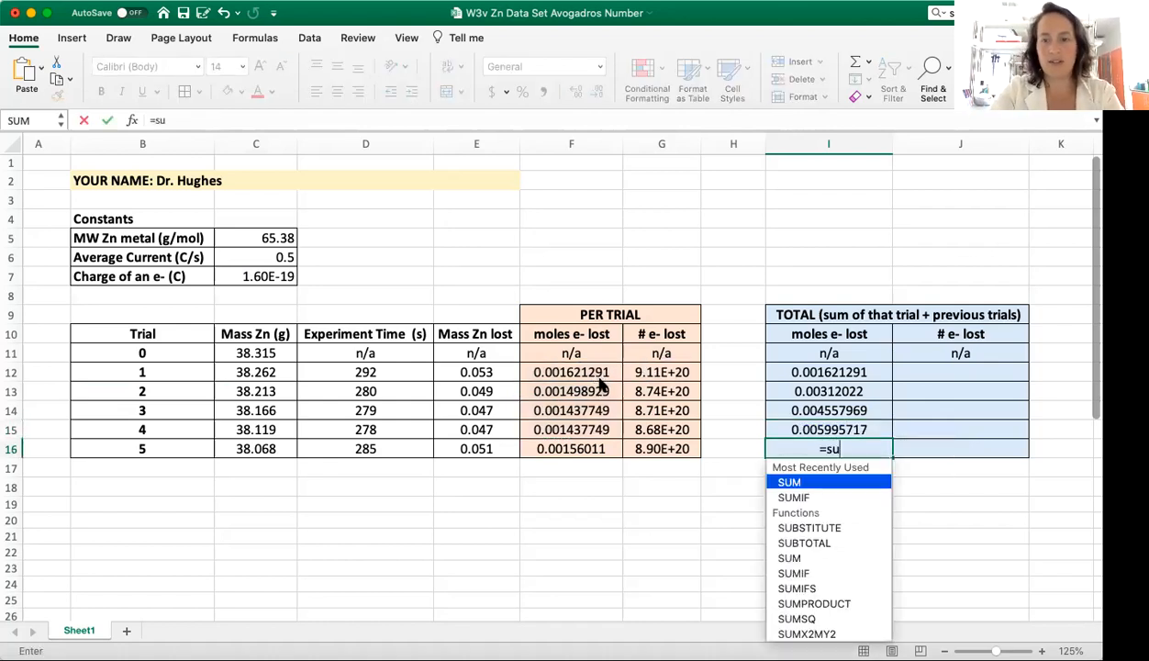
pyautogui.write('m(')
pyautogui.moveTo(577, 446); pyautogui.dragTo(571, 374)
pyautogui.press('Return')
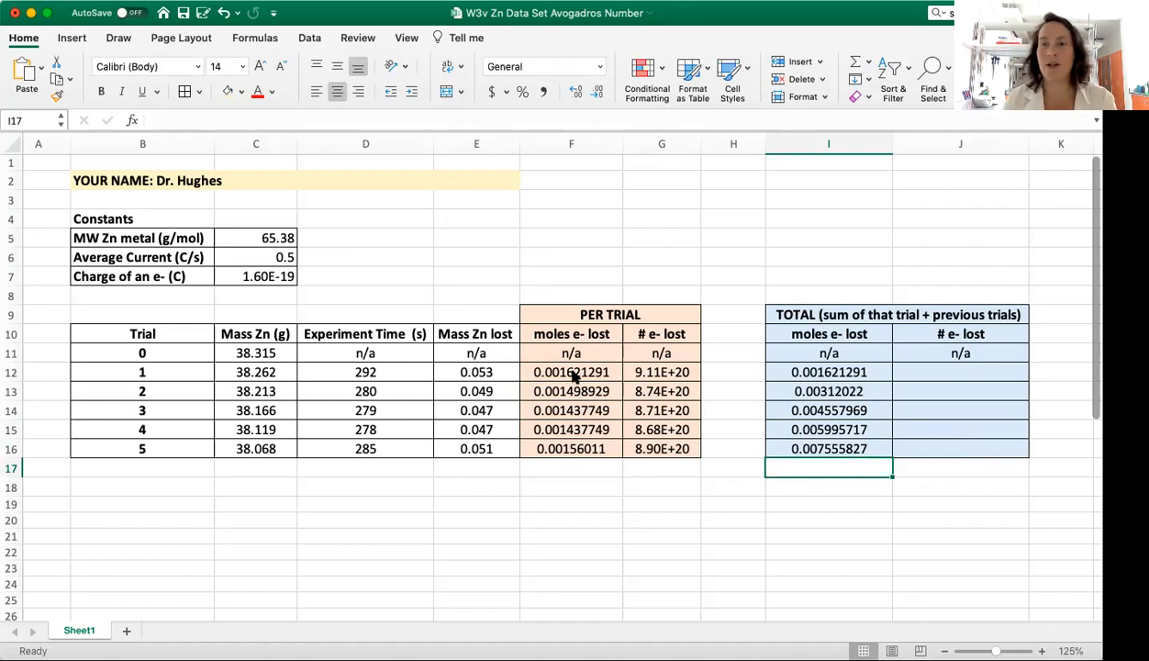
# Step: Set the trial 1 total number of electrons lost in cell J12 to =G12
pyautogui.click(968, 371)
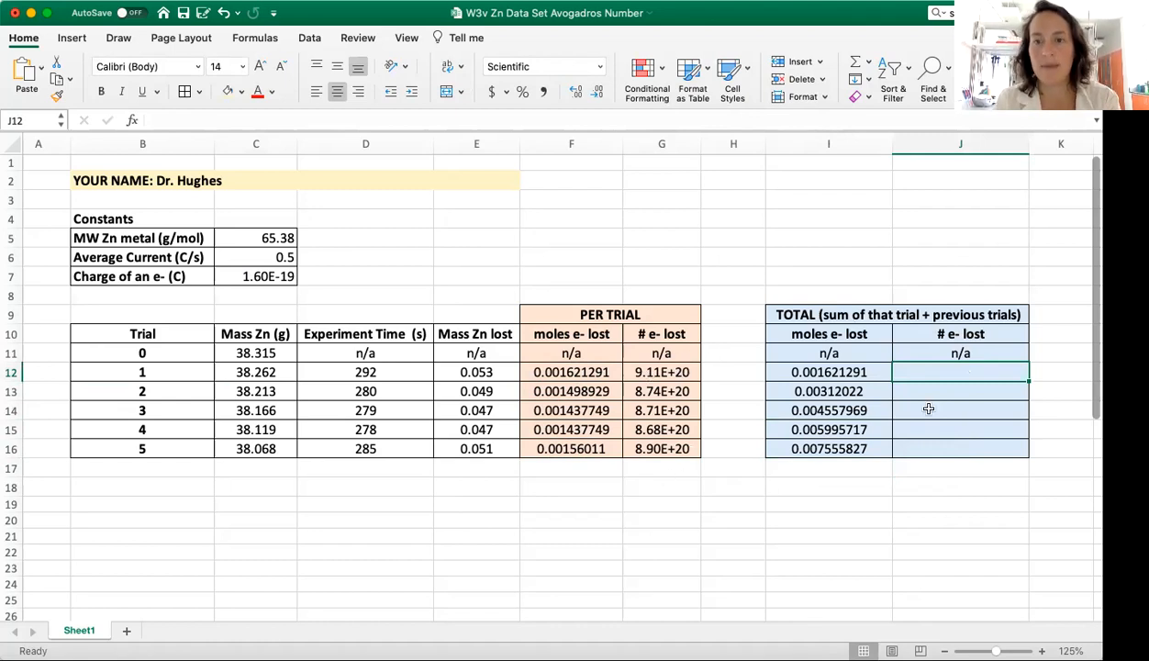
pyautogui.write('=')
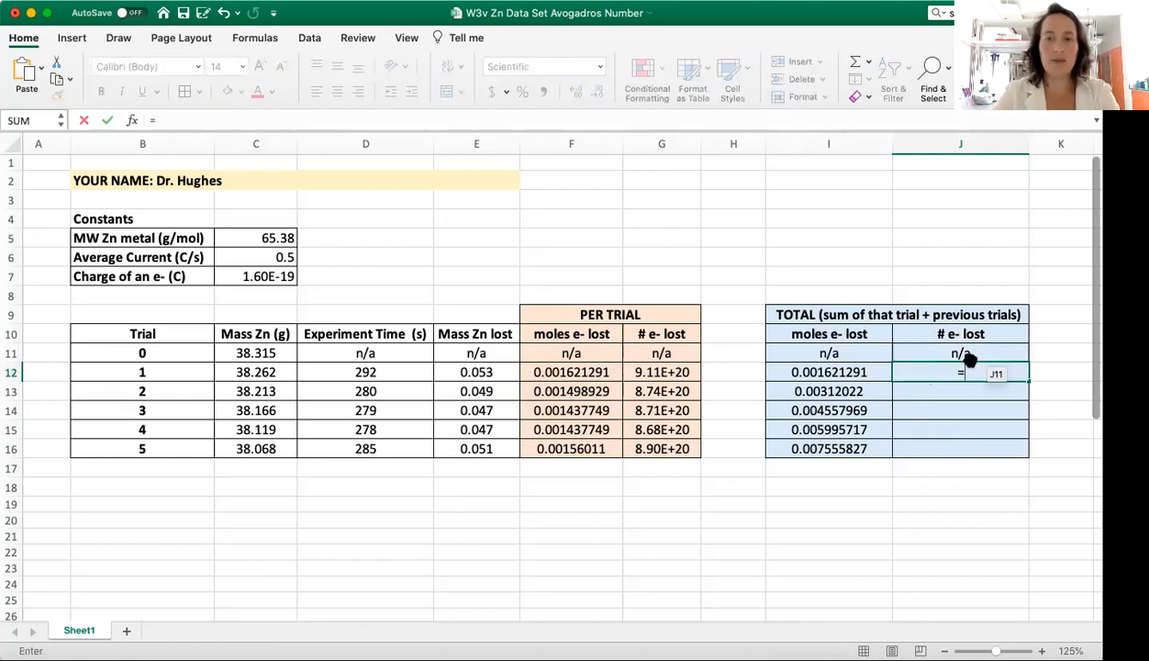
pyautogui.click(682, 370)
pyautogui.press('Return')
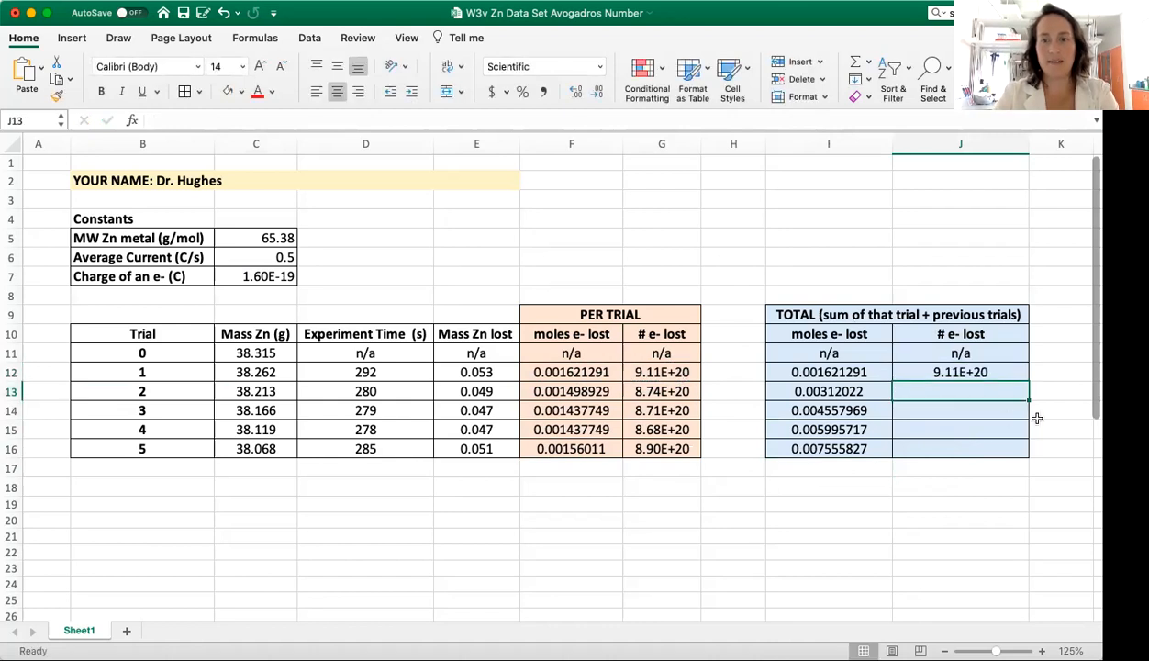
# Step: Calculate the total number of electrons lost through trial 2 in cell J13 with =G13+J12
pyautogui.write('=')
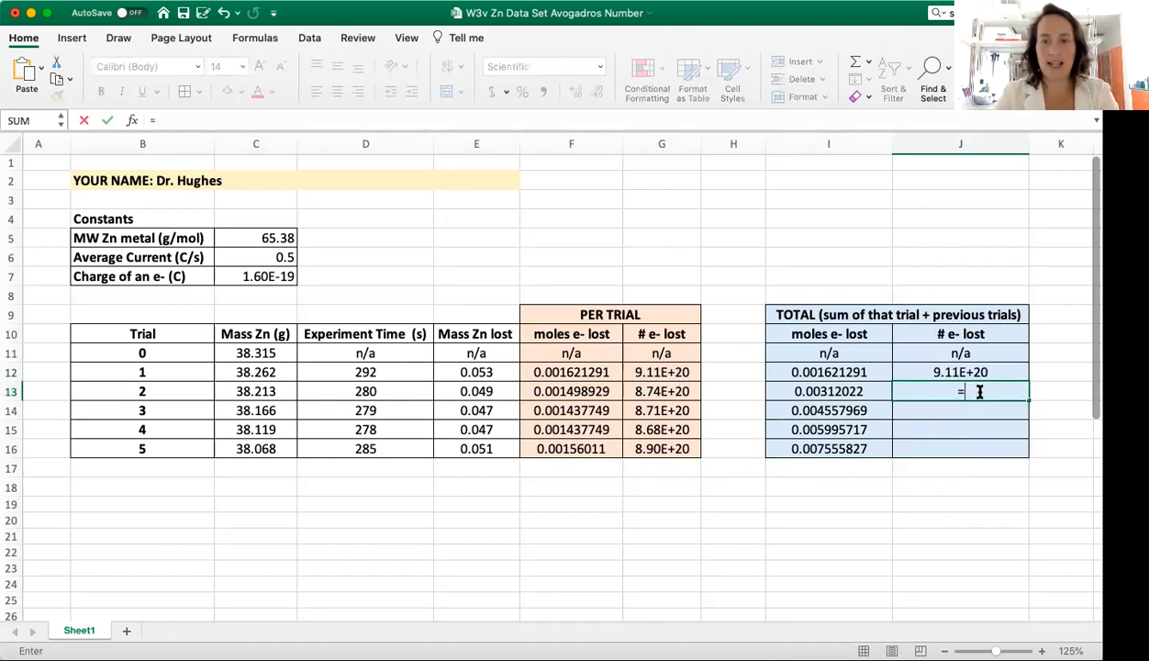
pyautogui.click(681, 392)
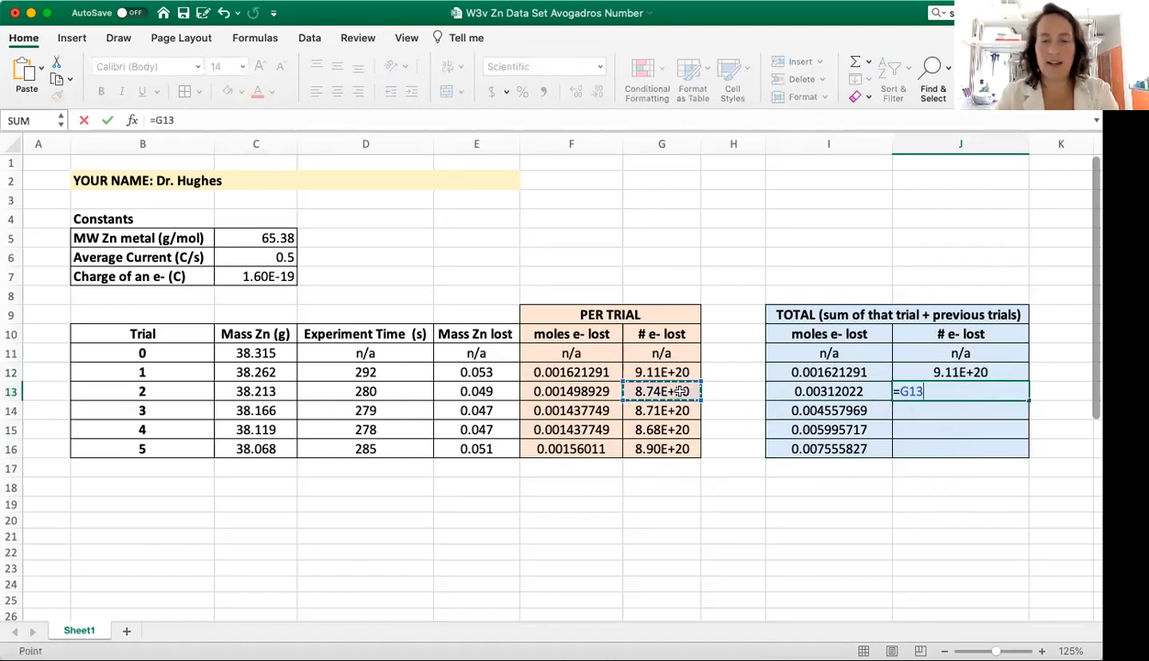
pyautogui.write('+')
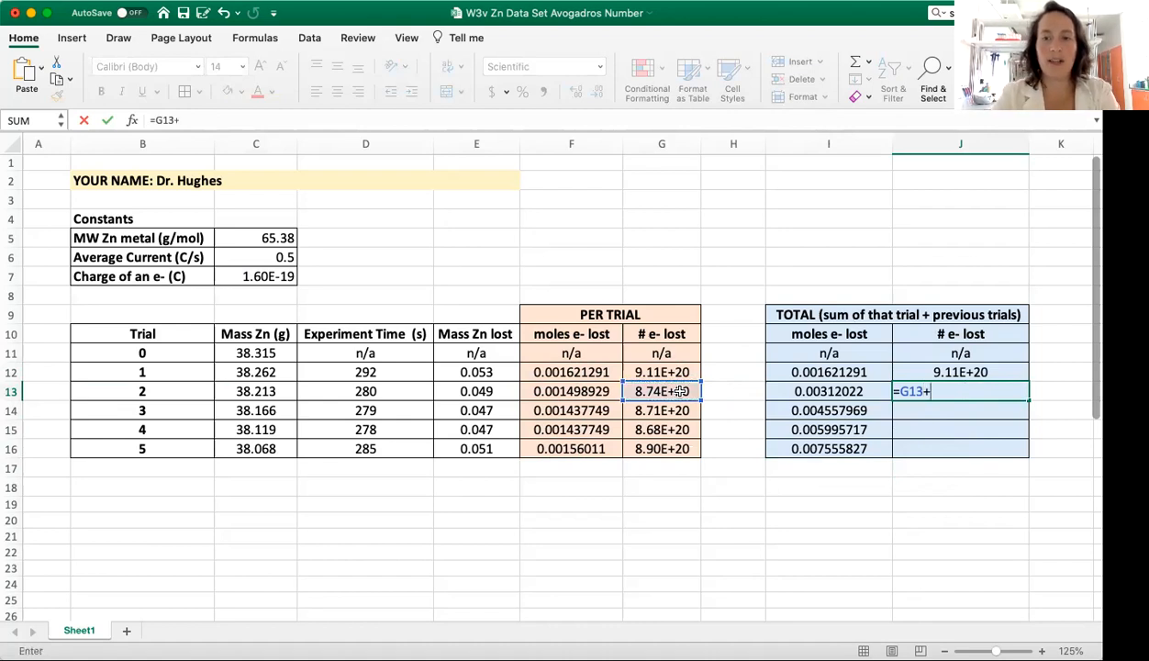
pyautogui.click(966, 371)
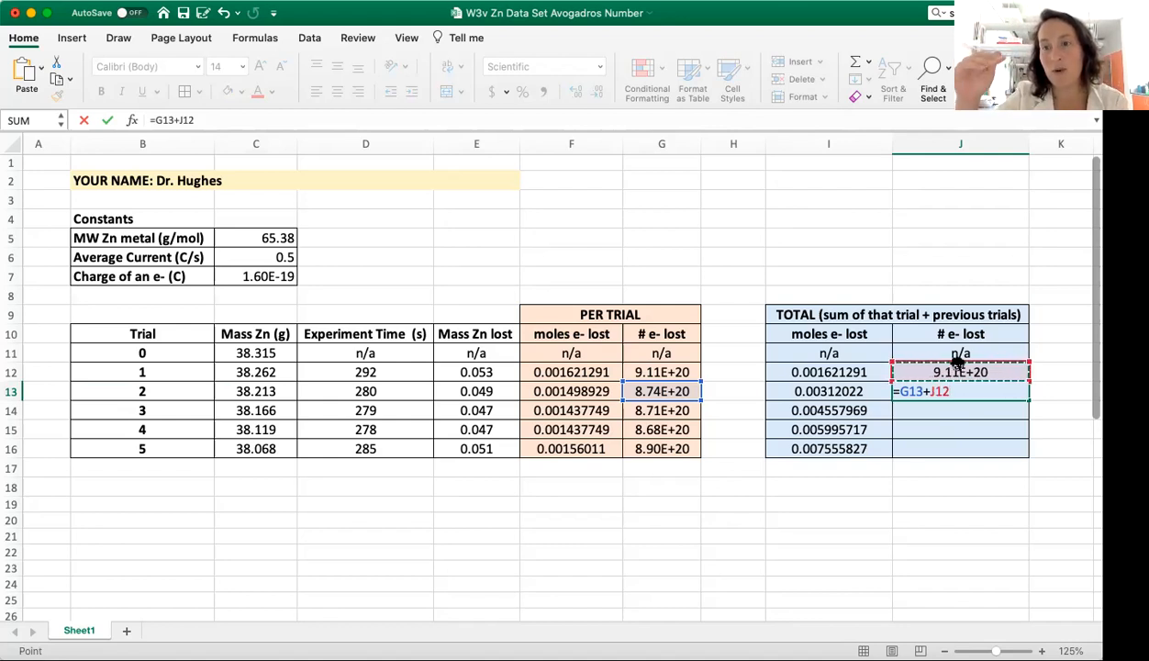
pyautogui.press('Return')
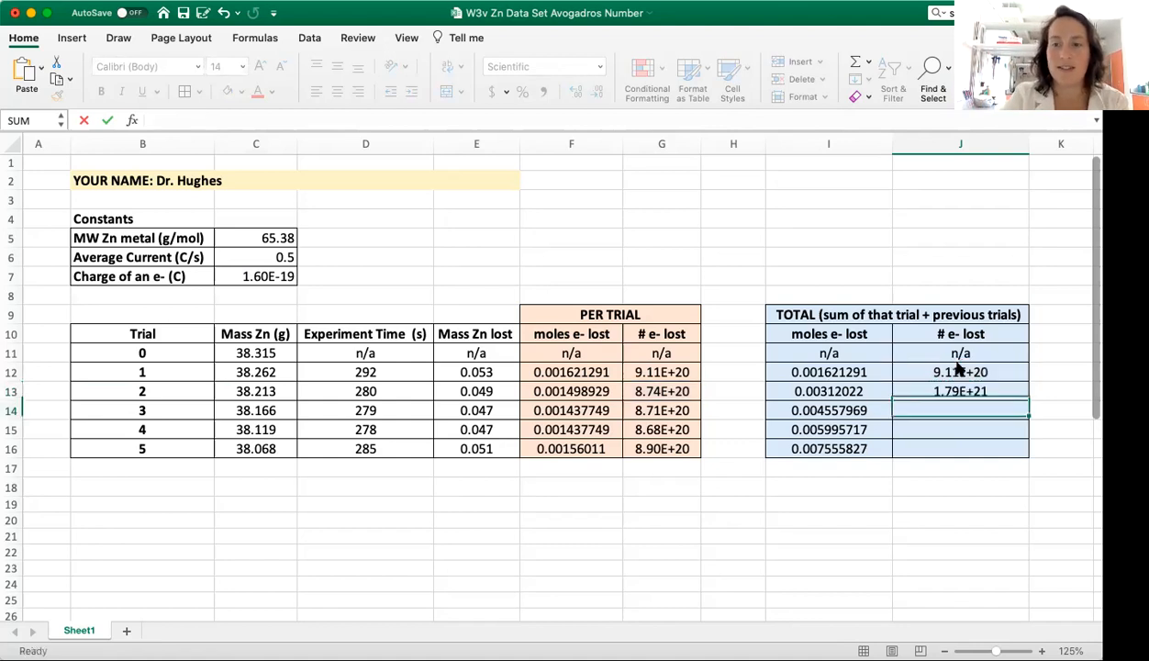
# Step: Fill the J13 running-total formula down through cell J16 for trials 3 to 5
pyautogui.click(955, 386)
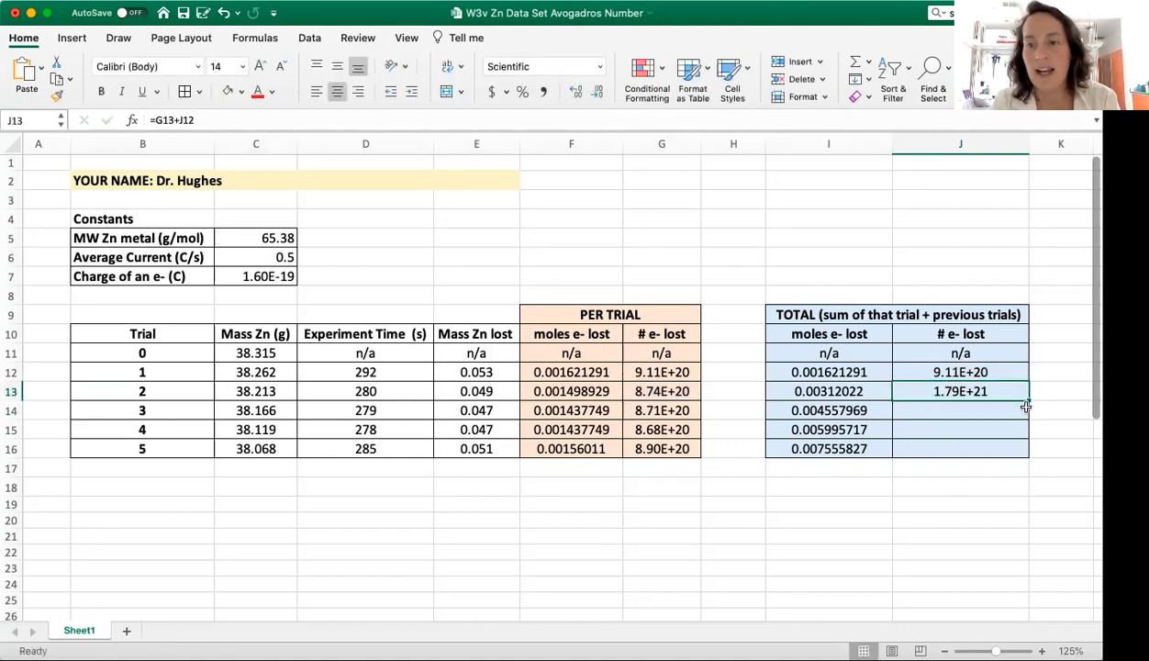
pyautogui.moveTo(1030, 400); pyautogui.dragTo(1029, 455)
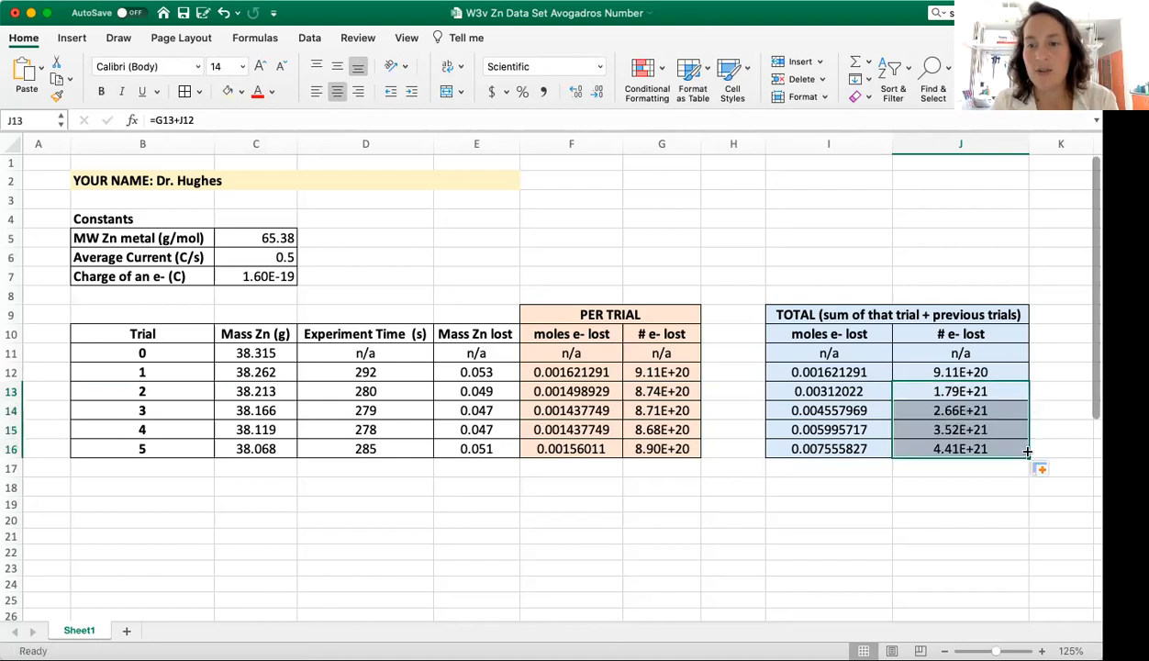
pyautogui.click(973, 486)
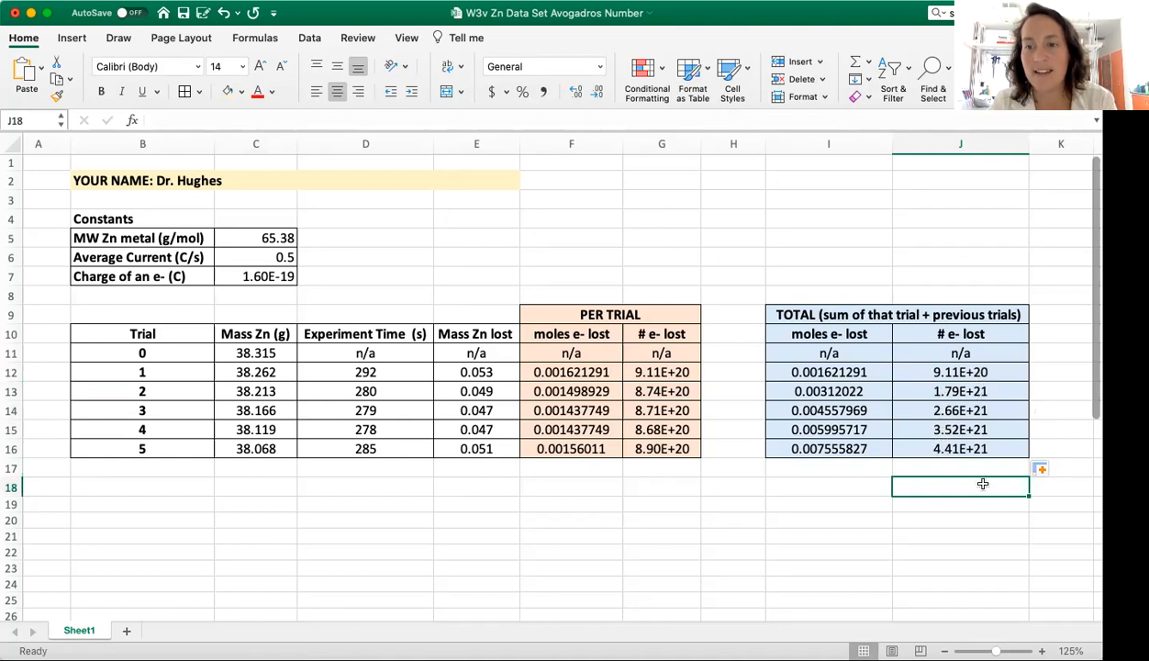
# Step: Examine the filled formulas in cells J14 to J16 to check which cells each running total references
pyautogui.doubleClick(957, 448)
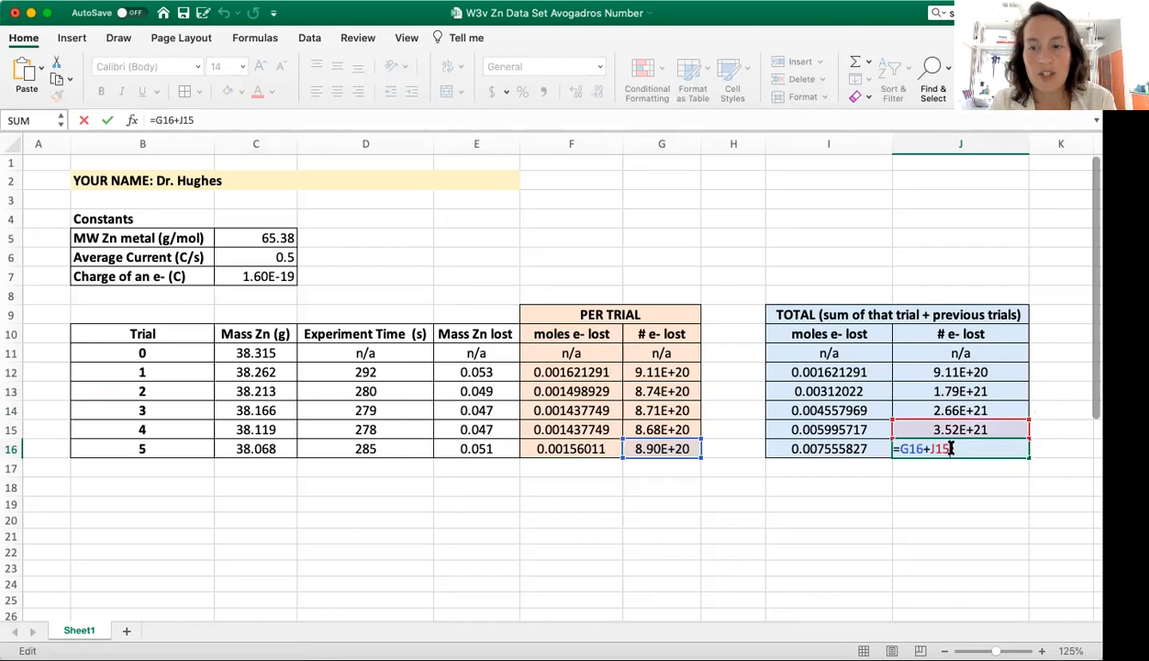
pyautogui.press('Escape')
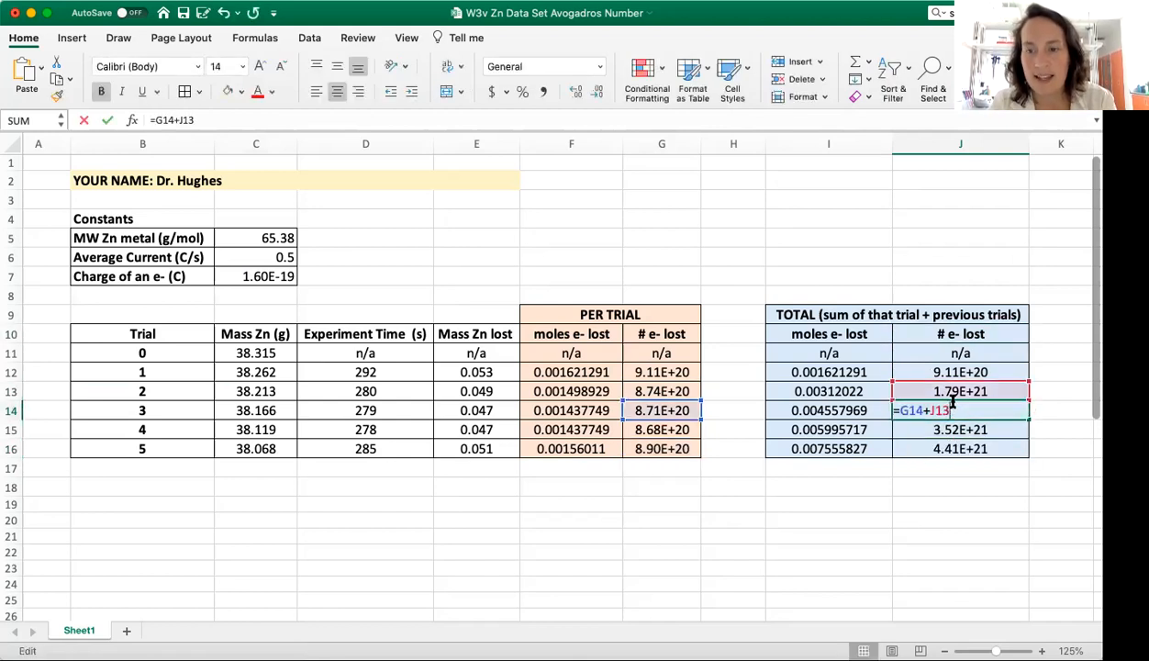
pyautogui.doubleClick(920, 410)
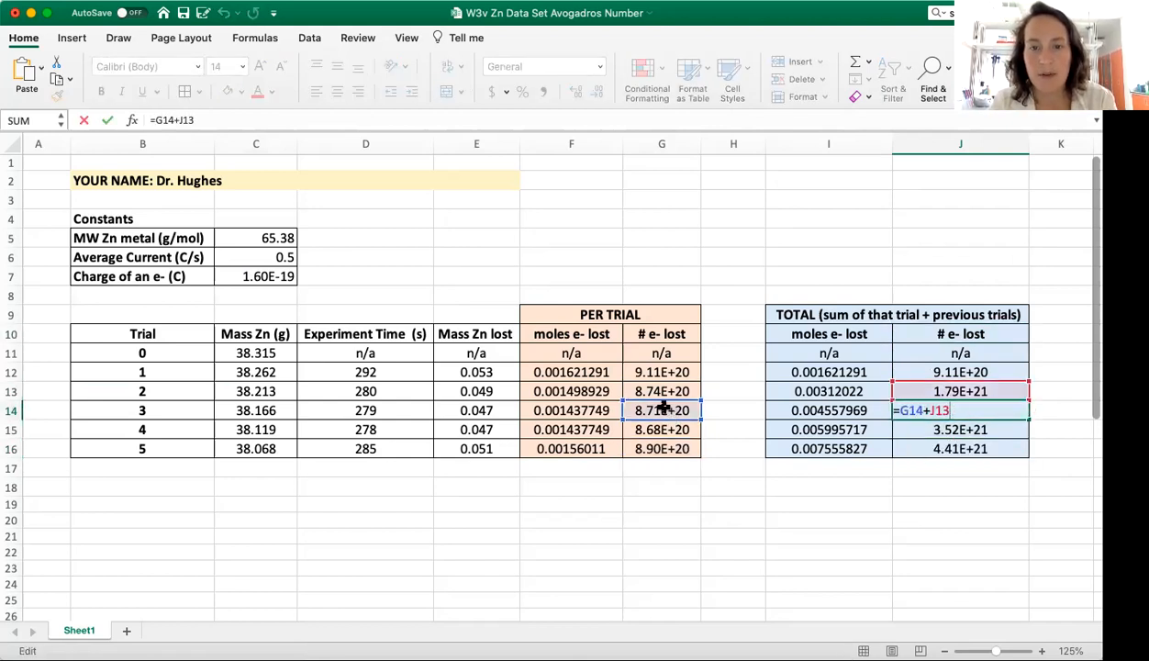
pyautogui.press('Return')
pyautogui.doubleClick(959, 428)
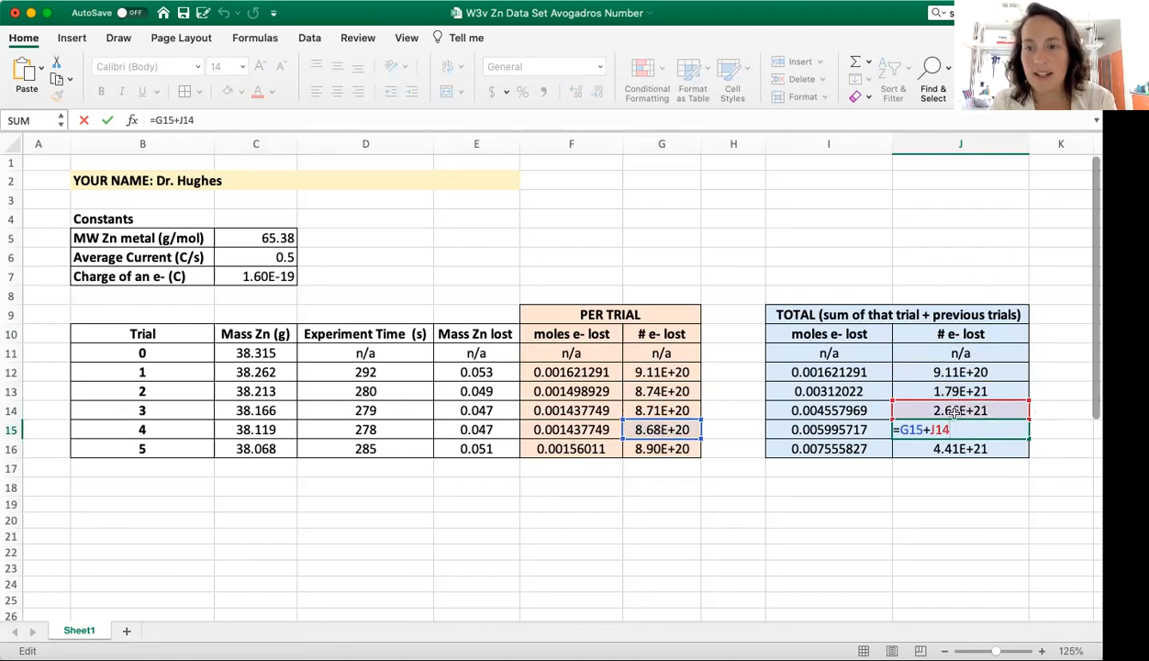
pyautogui.press('Return')
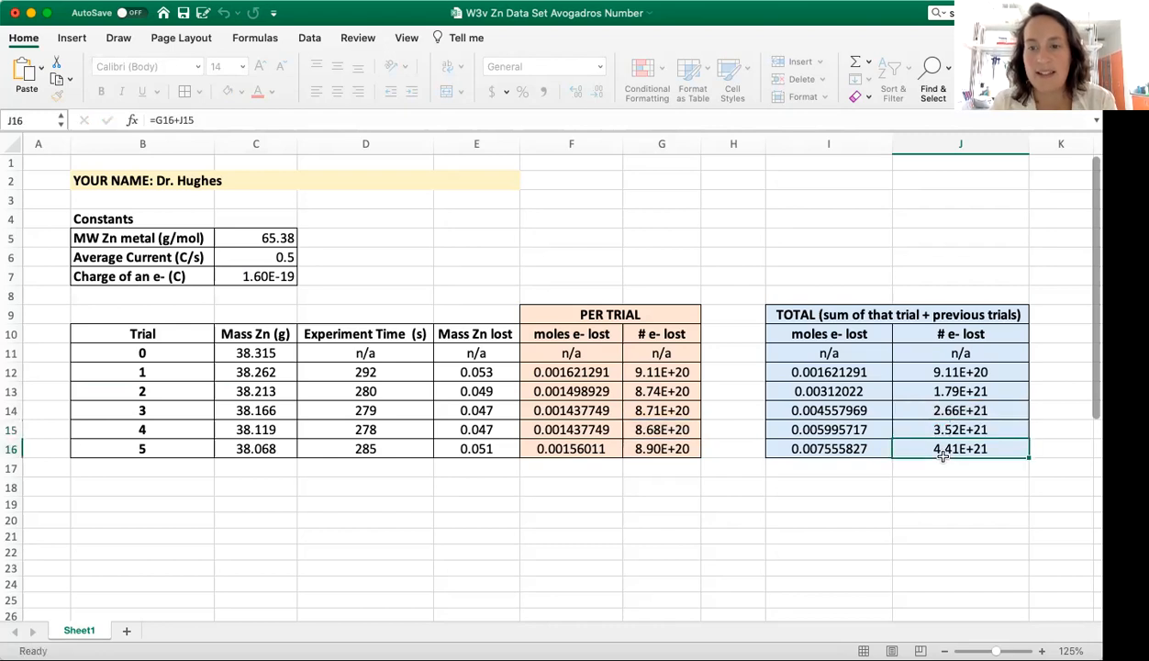
pyautogui.doubleClick(948, 449)
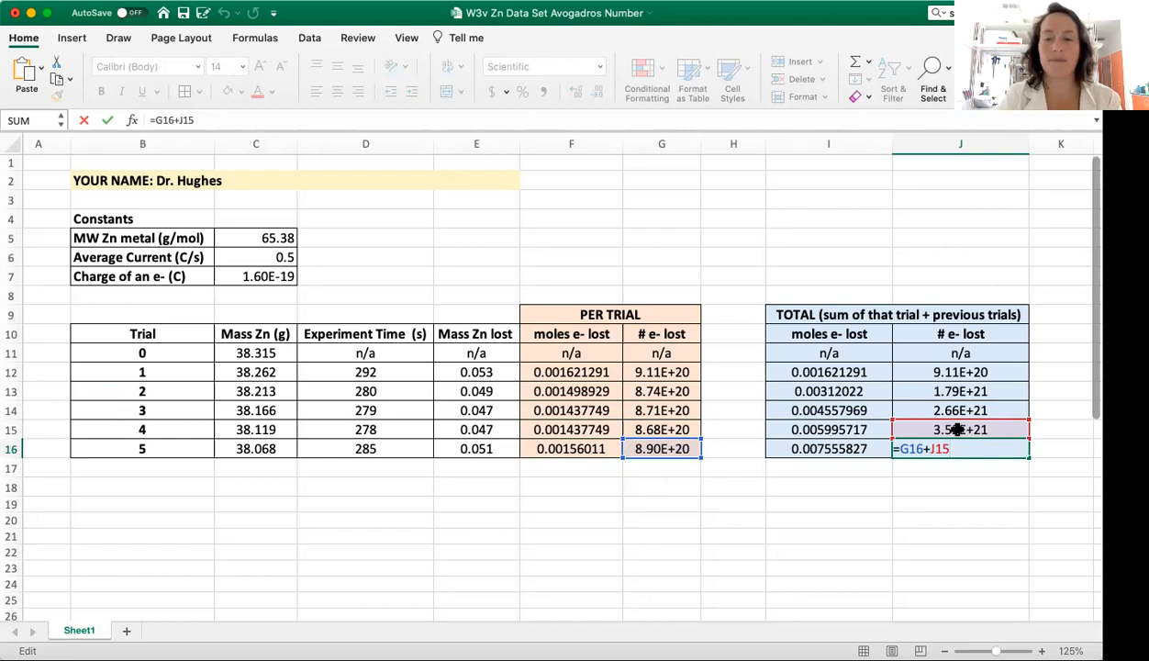
pyautogui.press('Return')
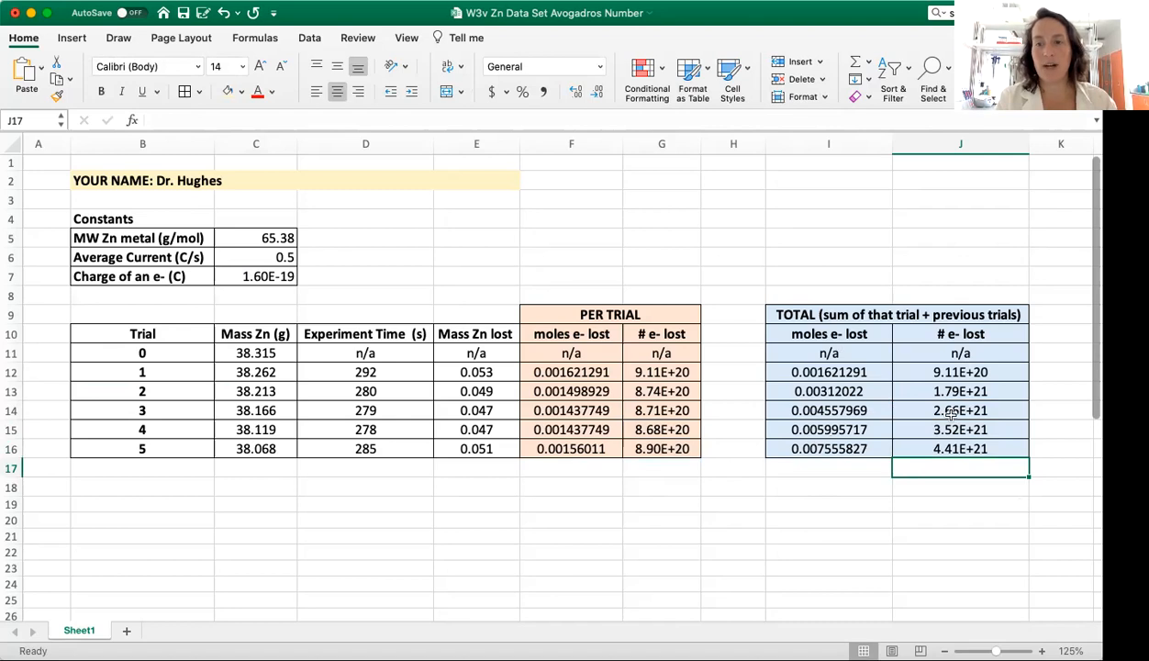
# Step: Insert an X Y scatter chart of total moles versus total number of electrons lost from I12:J16
pyautogui.moveTo(789, 372); pyautogui.dragTo(931, 437)
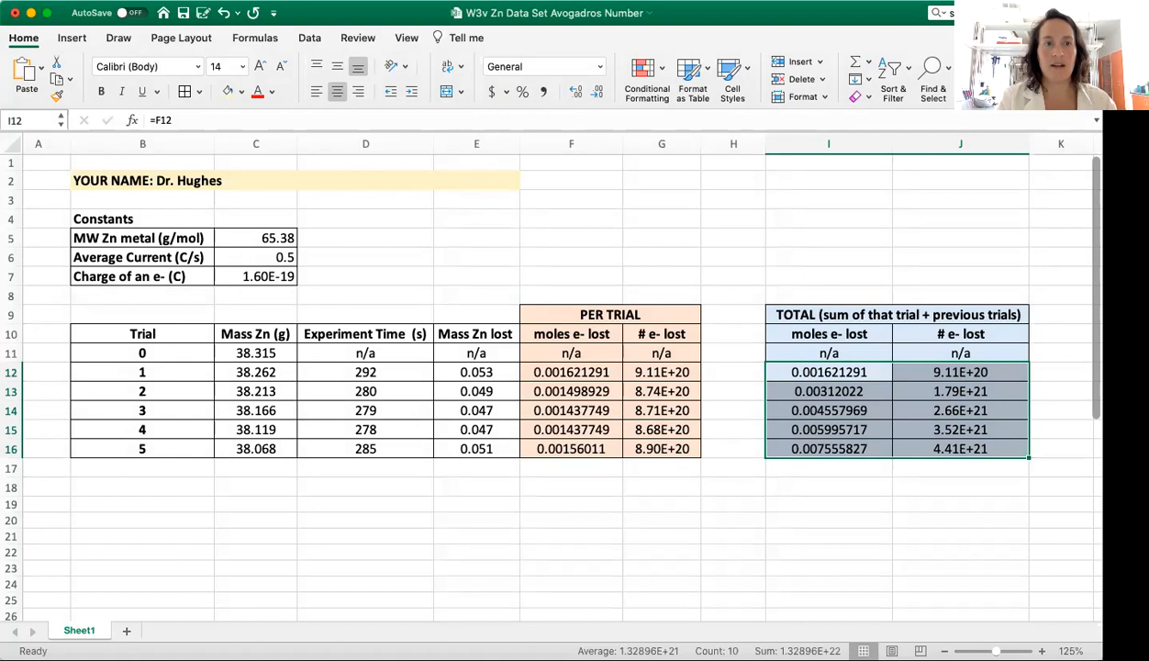
pyautogui.click(73, 38)
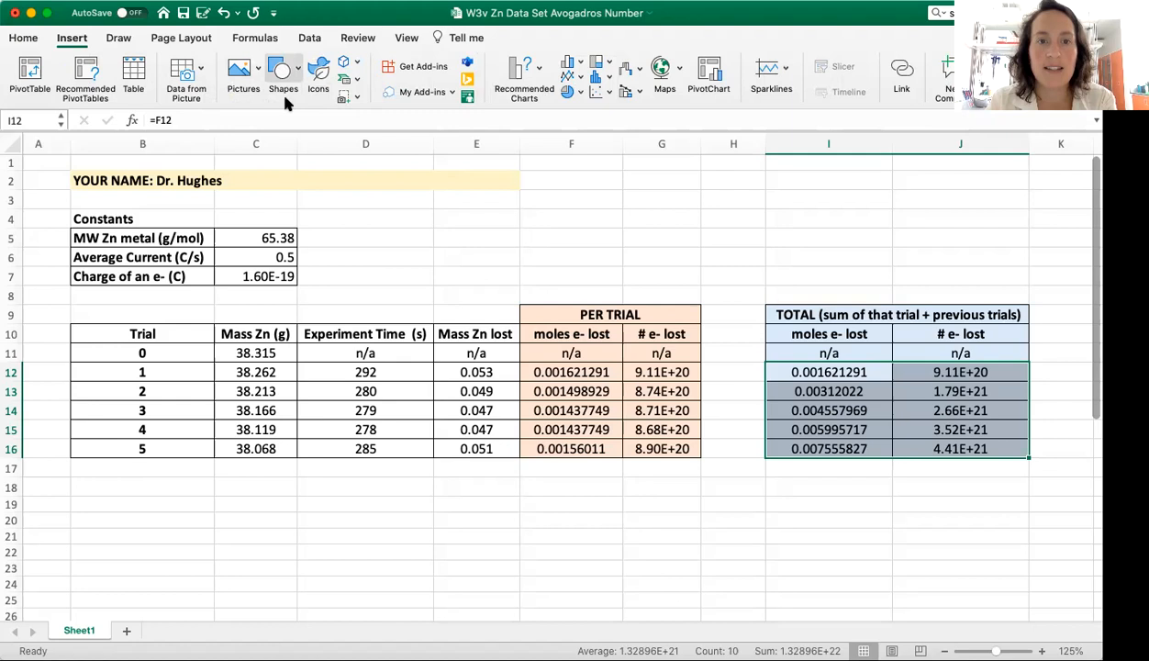
pyautogui.click(611, 95)
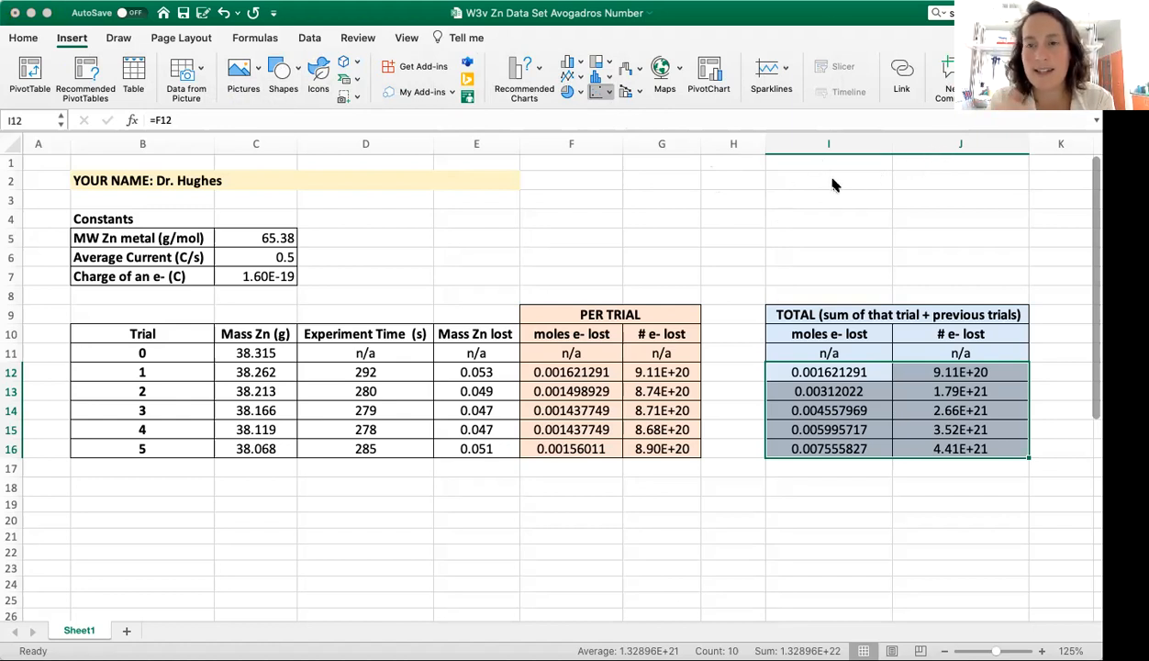
pyautogui.click(640, 170)
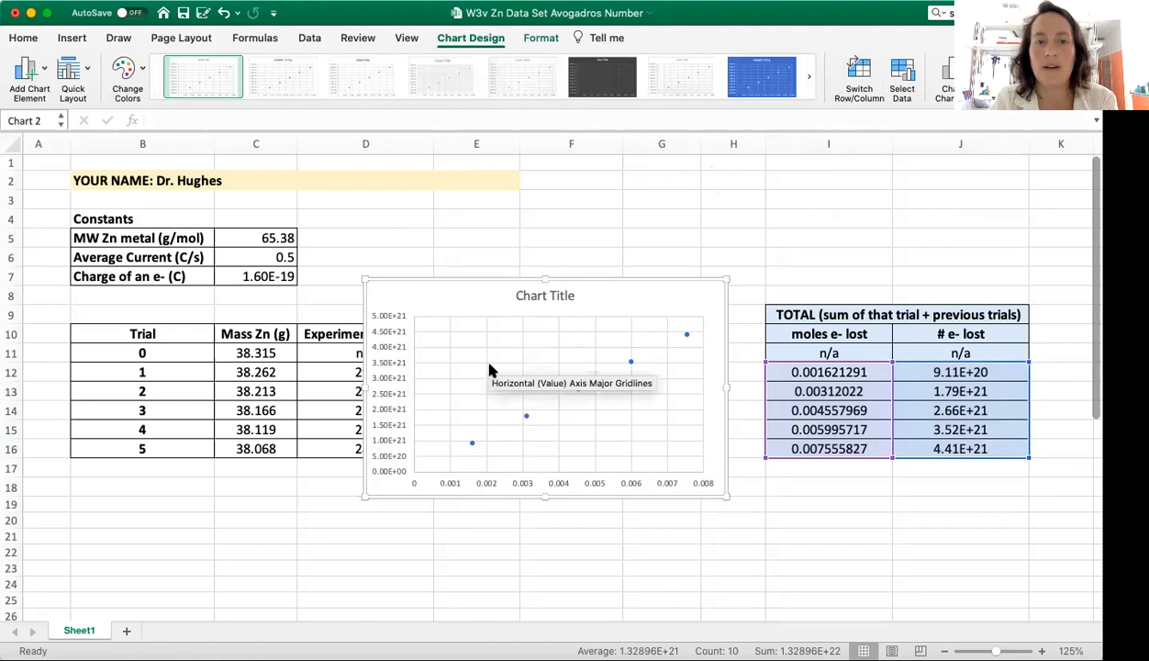
# Step: Move the scatter chart into the empty area below the data tables, around rows 18 to 32 in columns D to G
pyautogui.scroll(-4, 488, 367)
pyautogui.moveTo(449, 178); pyautogui.dragTo(482, 397)
pyautogui.scroll(-4, 834, 414)
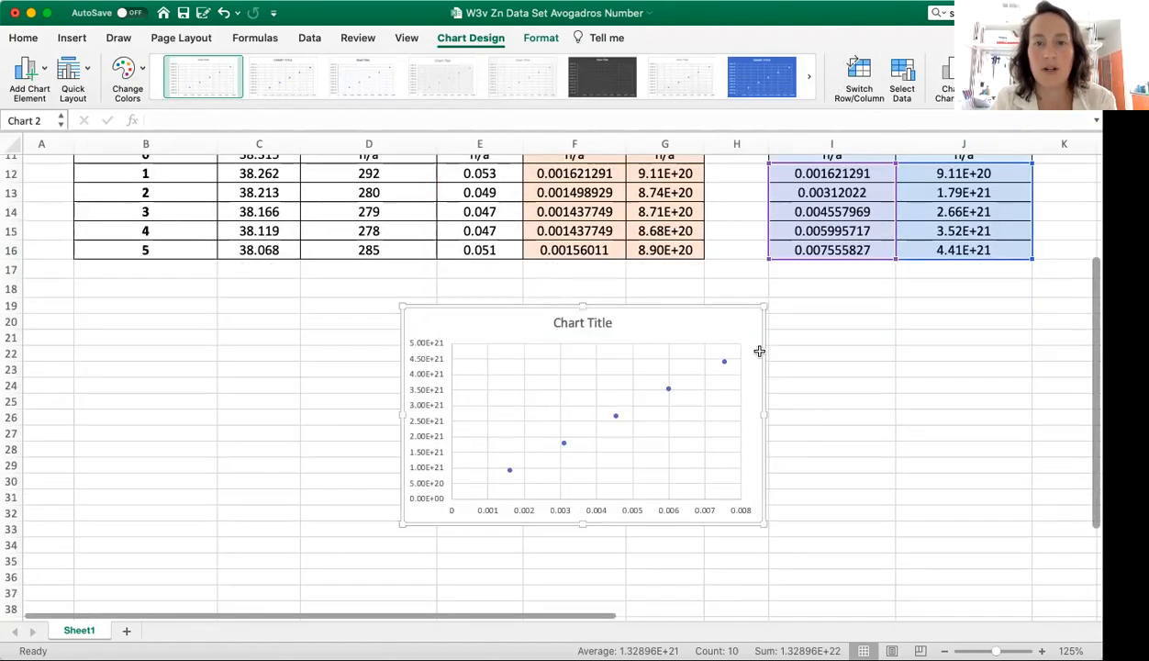
pyautogui.moveTo(721, 326); pyautogui.dragTo(655, 315)
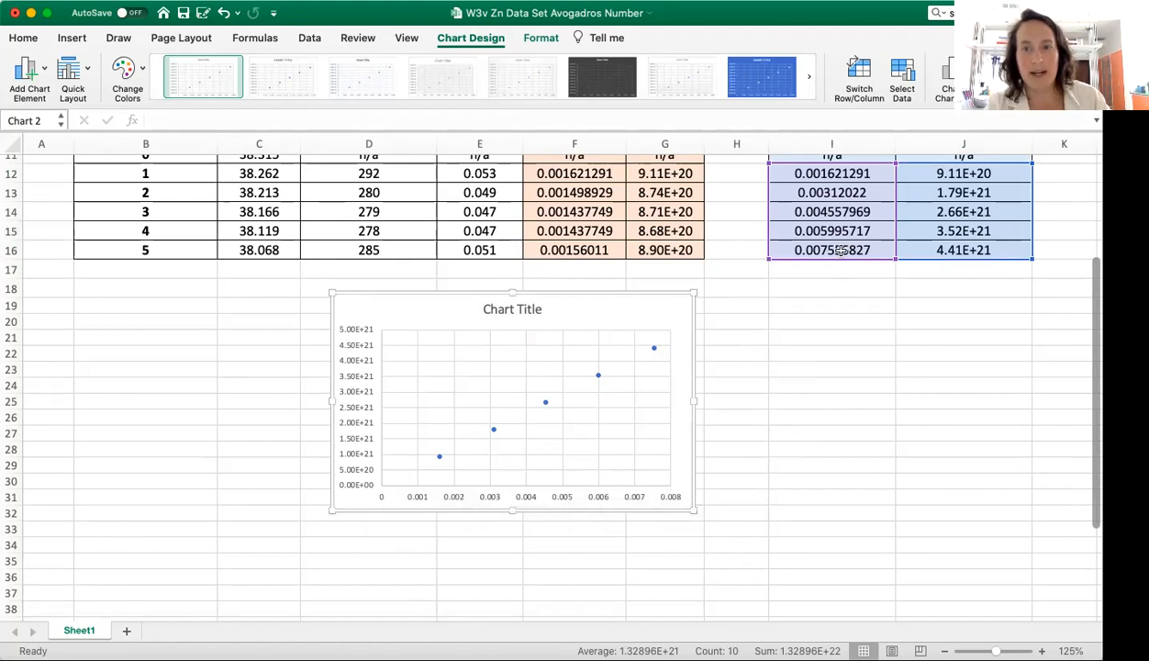
pyautogui.scroll(2, 846, 231)
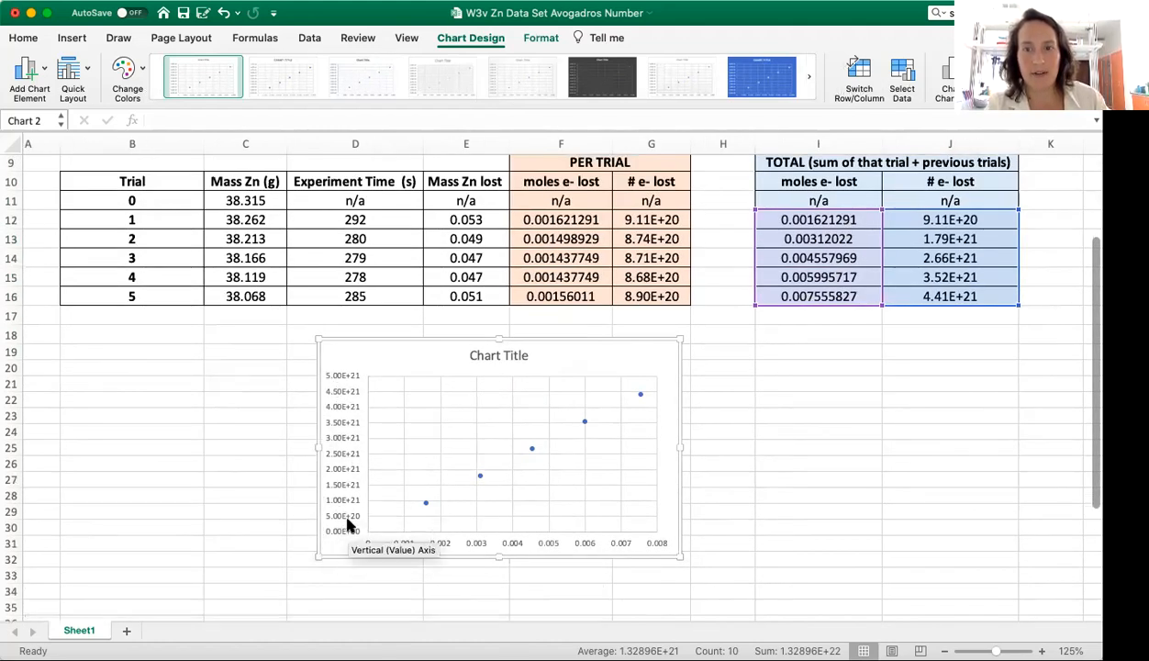
# Step: Add a linear trendline to the chart's data series and display its equation and R-squared value on the chart
pyautogui.click(532, 449)
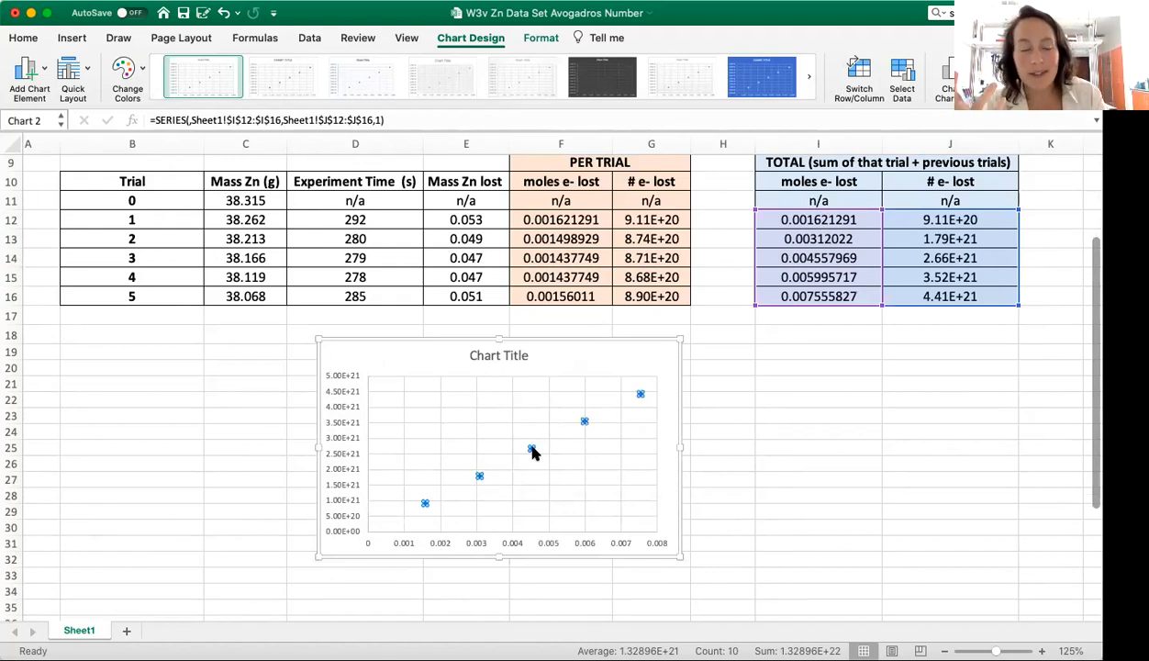
pyautogui.rightClick(533, 451)
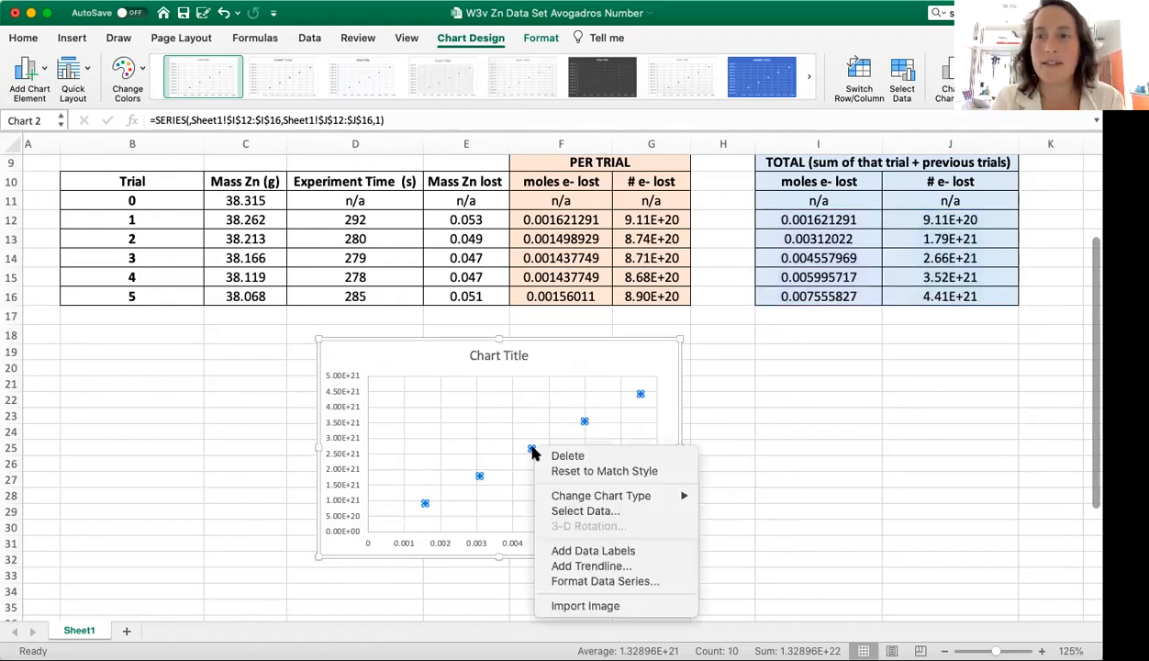
pyautogui.click(595, 567)
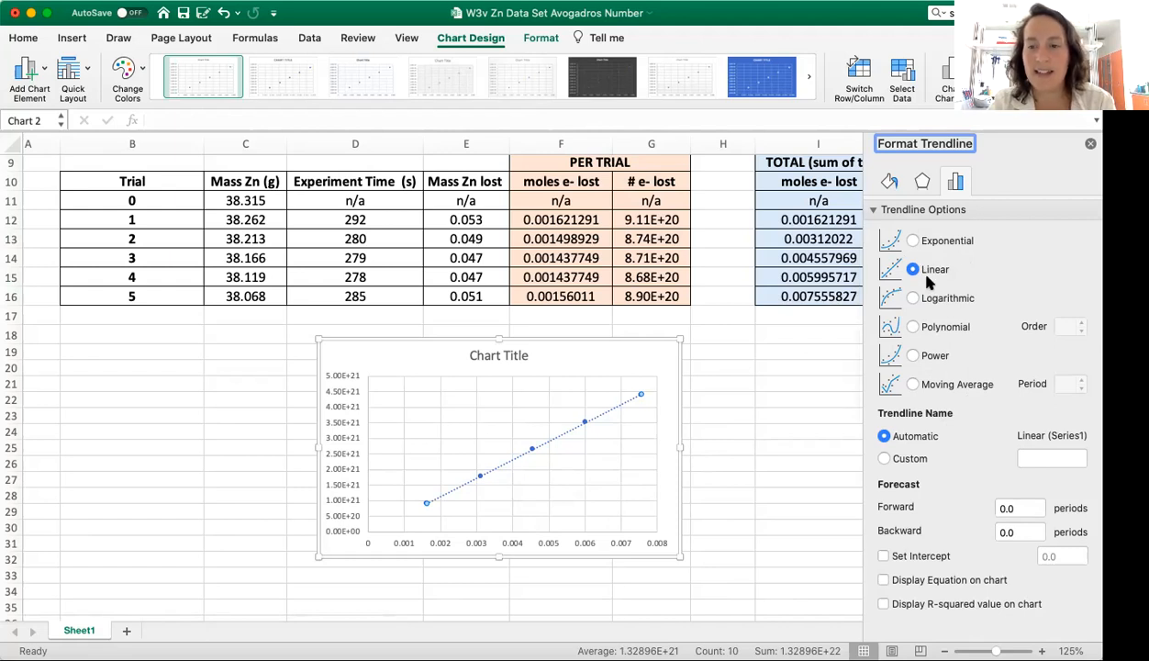
pyautogui.click(884, 580)
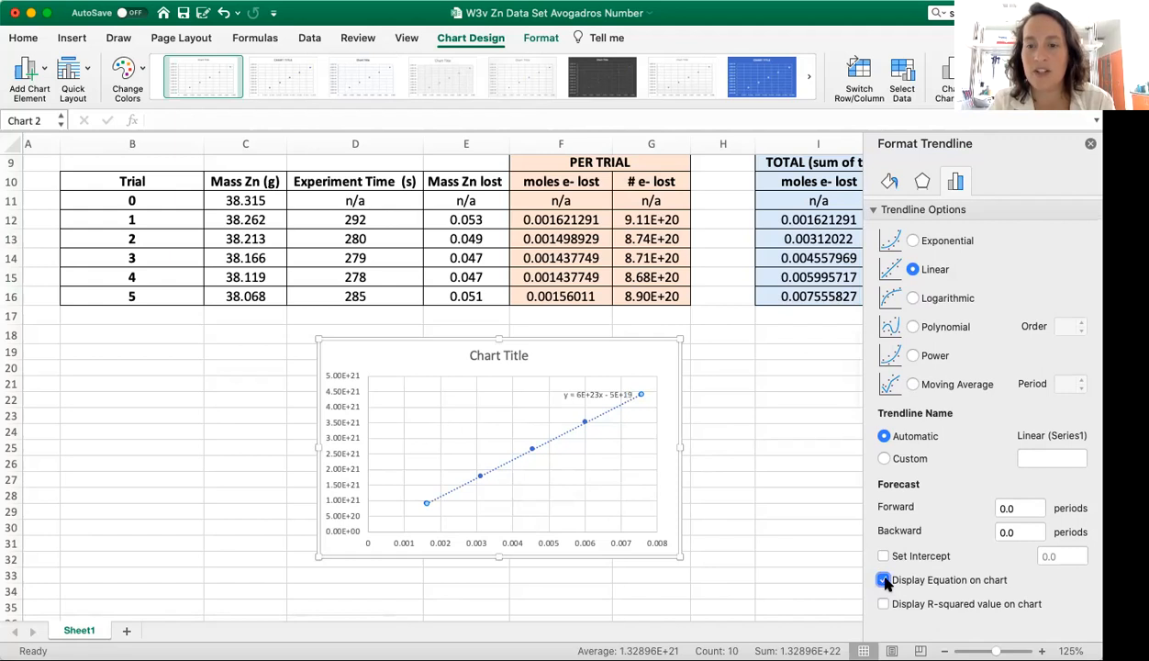
pyautogui.click(884, 604)
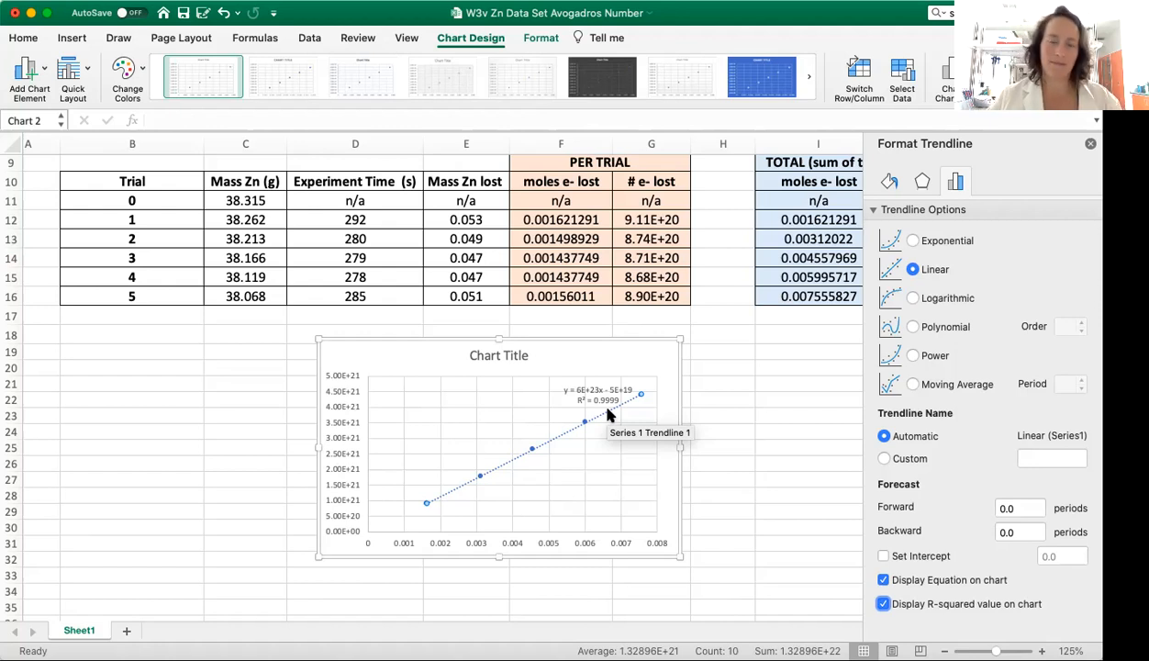
# Step: Highlight the slope term in the trendline equation label to examine it
pyautogui.click(597, 395)
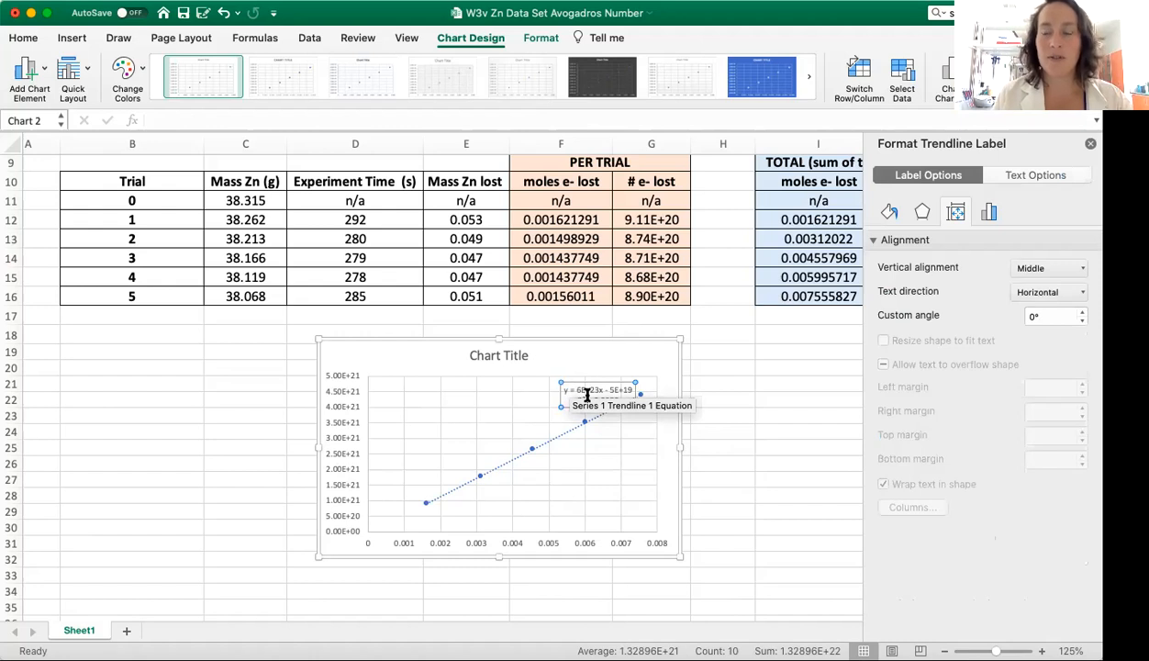
pyautogui.moveTo(577, 390); pyautogui.dragTo(599, 390)
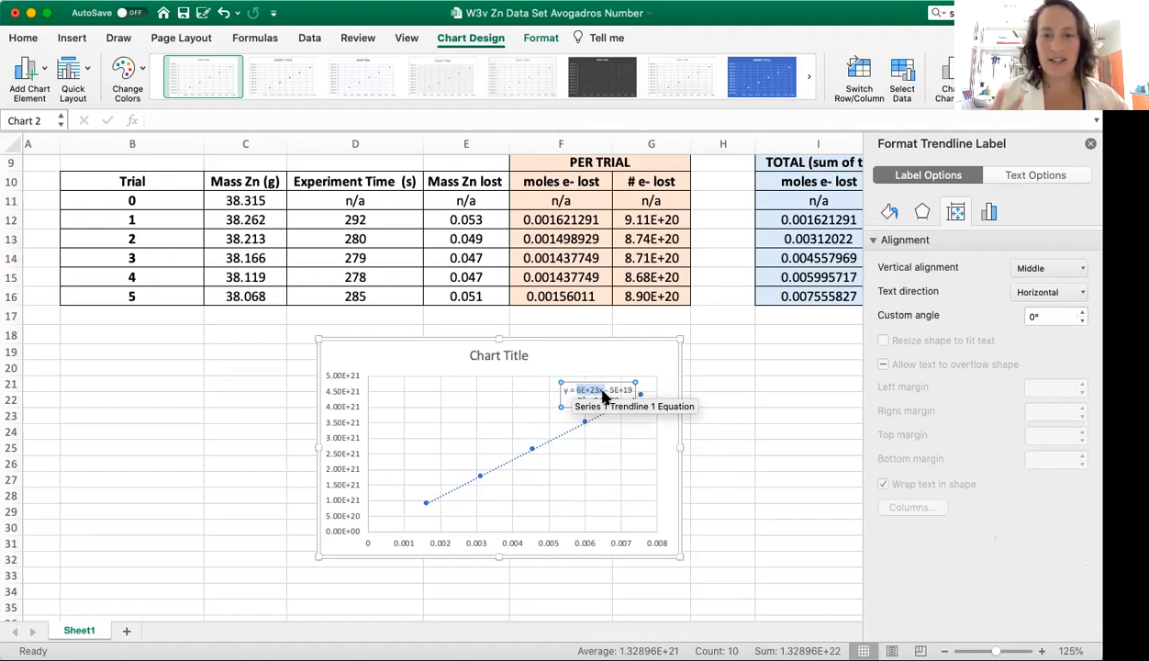
pyautogui.click(540, 392)
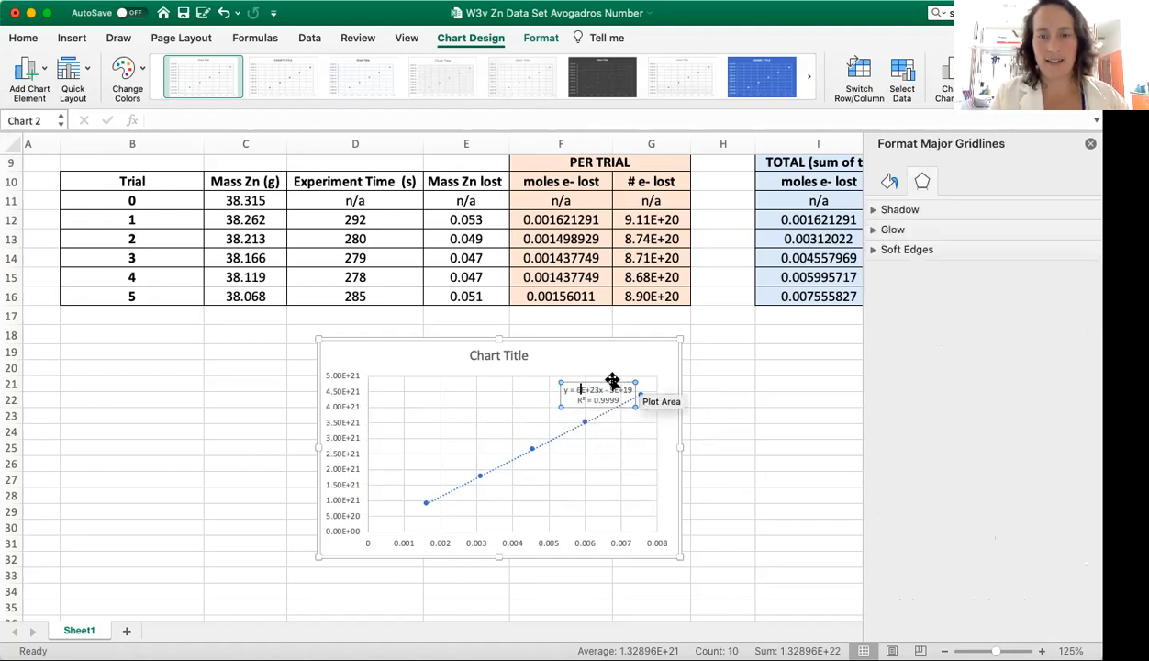
# Step: Format the trendline equation label's numbers in the Scientific category with two decimal places
pyautogui.click(608, 387)
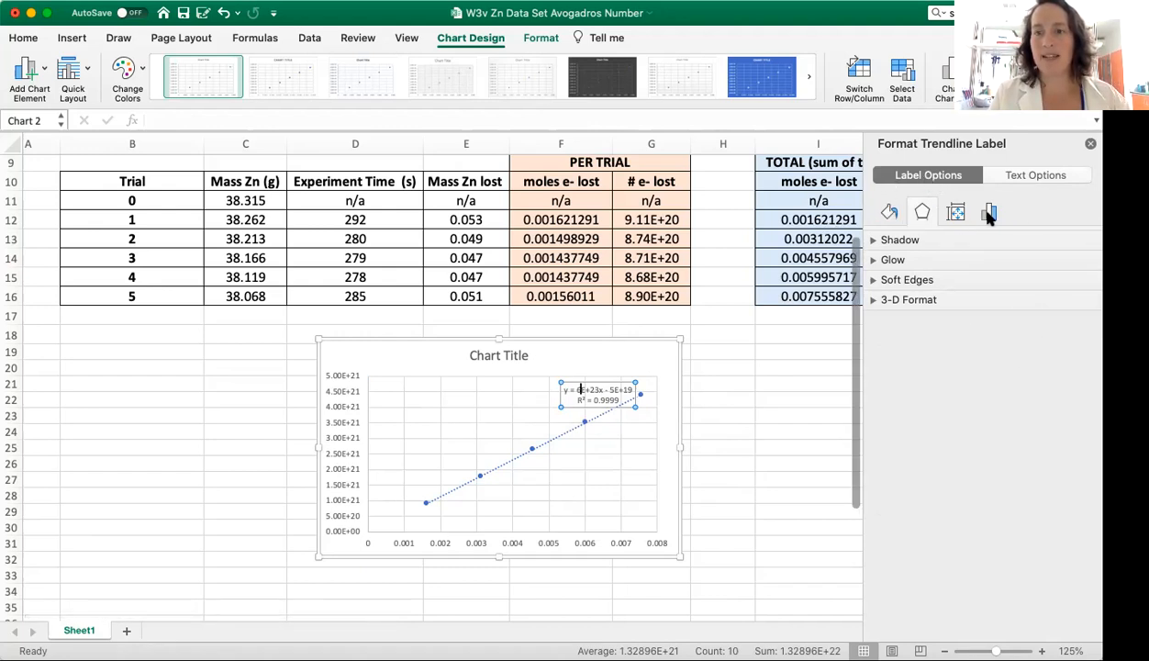
pyautogui.click(889, 214)
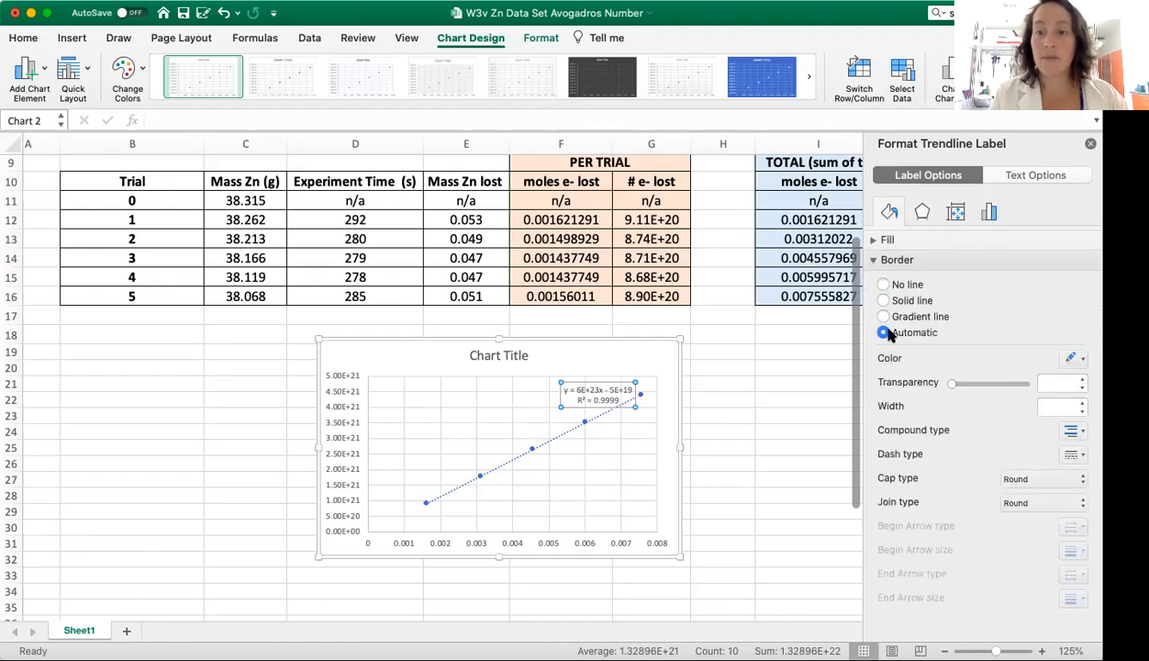
pyautogui.click(924, 212)
pyautogui.click(958, 213)
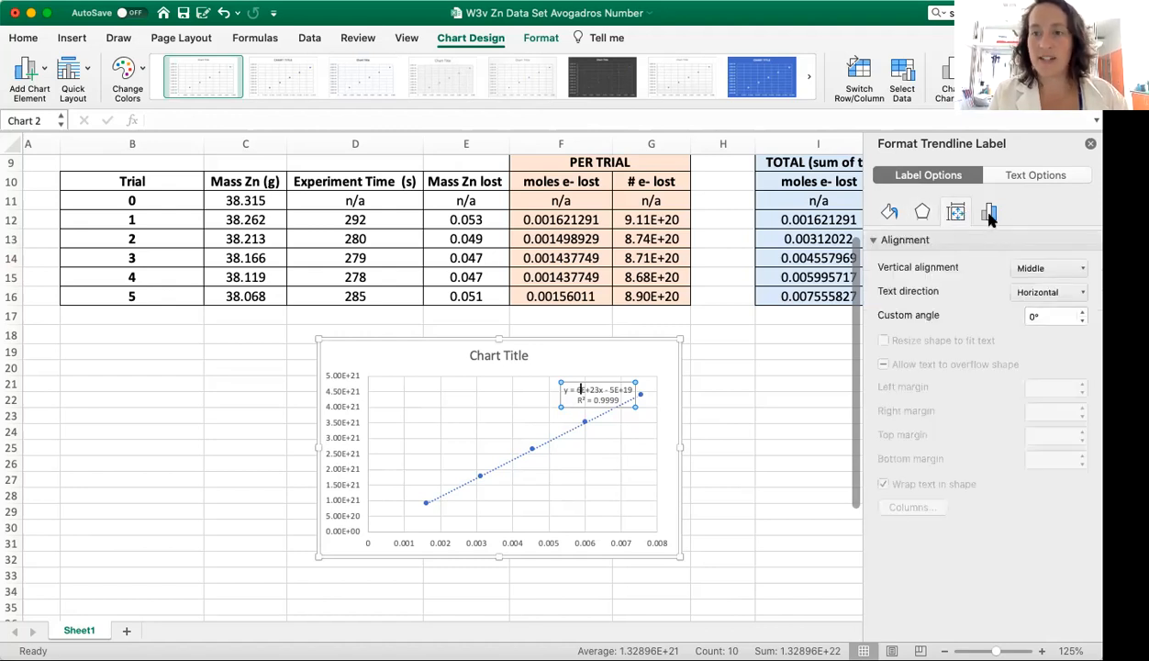
pyautogui.click(989, 214)
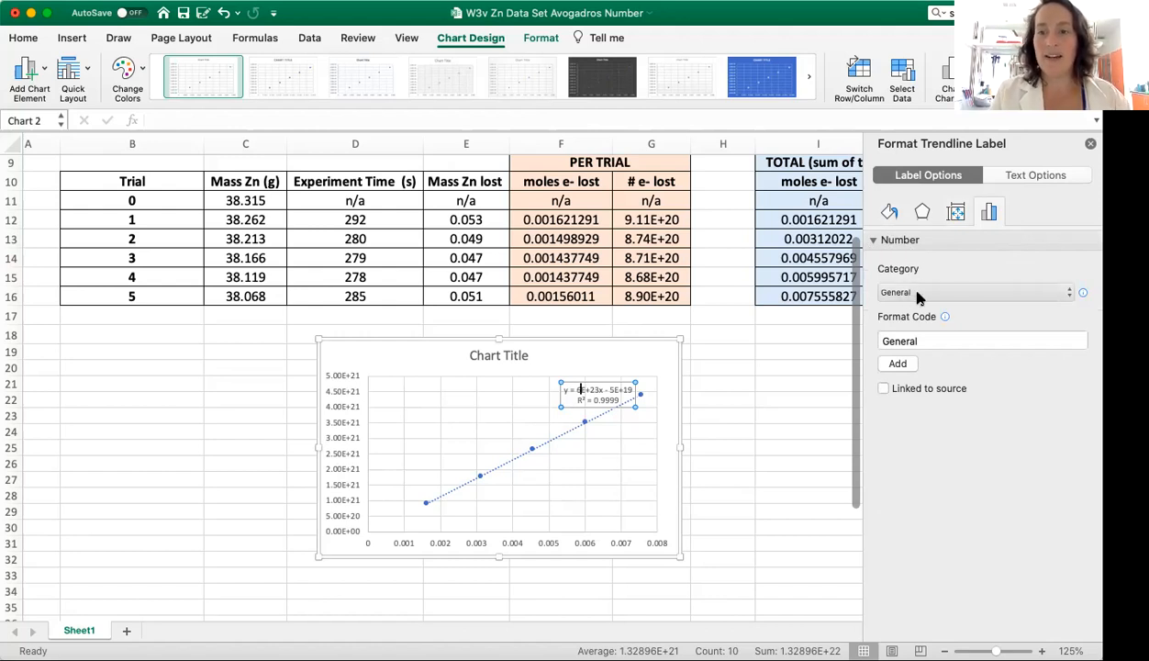
pyautogui.click(936, 293)
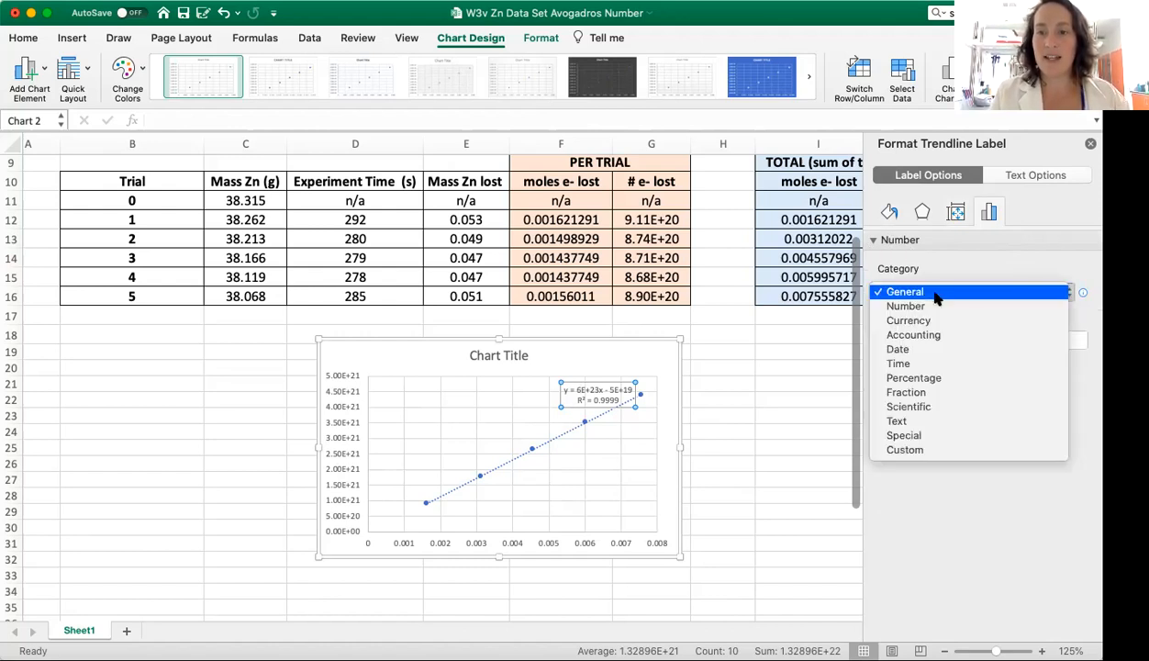
pyautogui.click(927, 411)
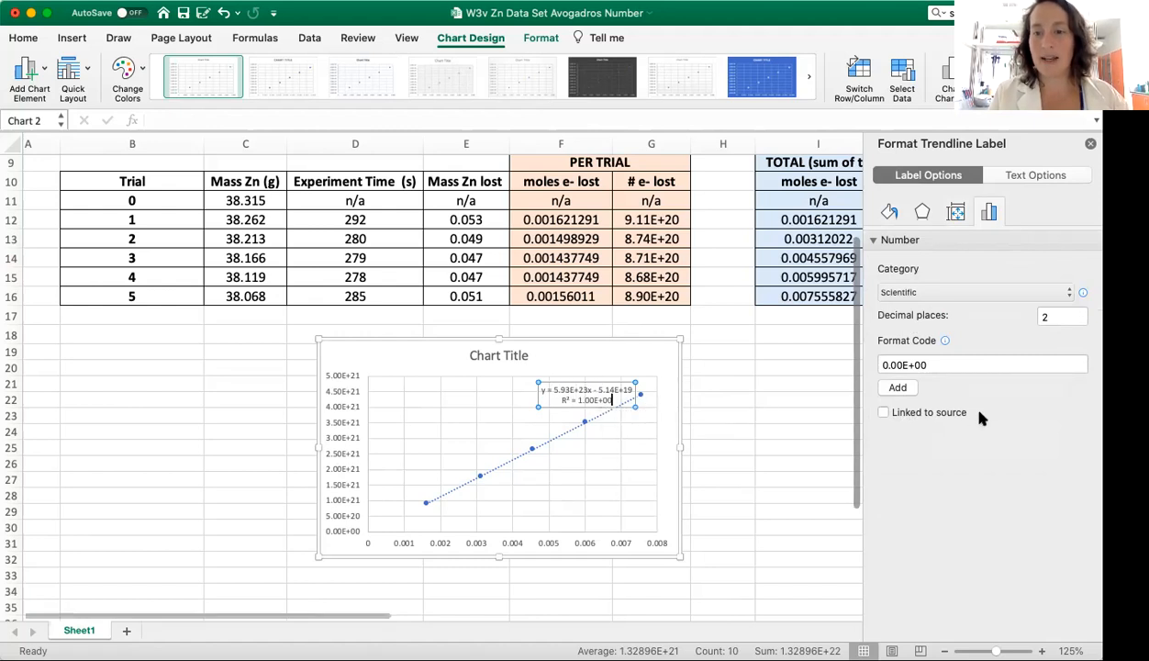
# Step: Set the trendline equation label's font size to 14 and place it in the plot's empty upper-left area, clear of the trendline
pyautogui.moveTo(569, 386); pyautogui.dragTo(419, 392)
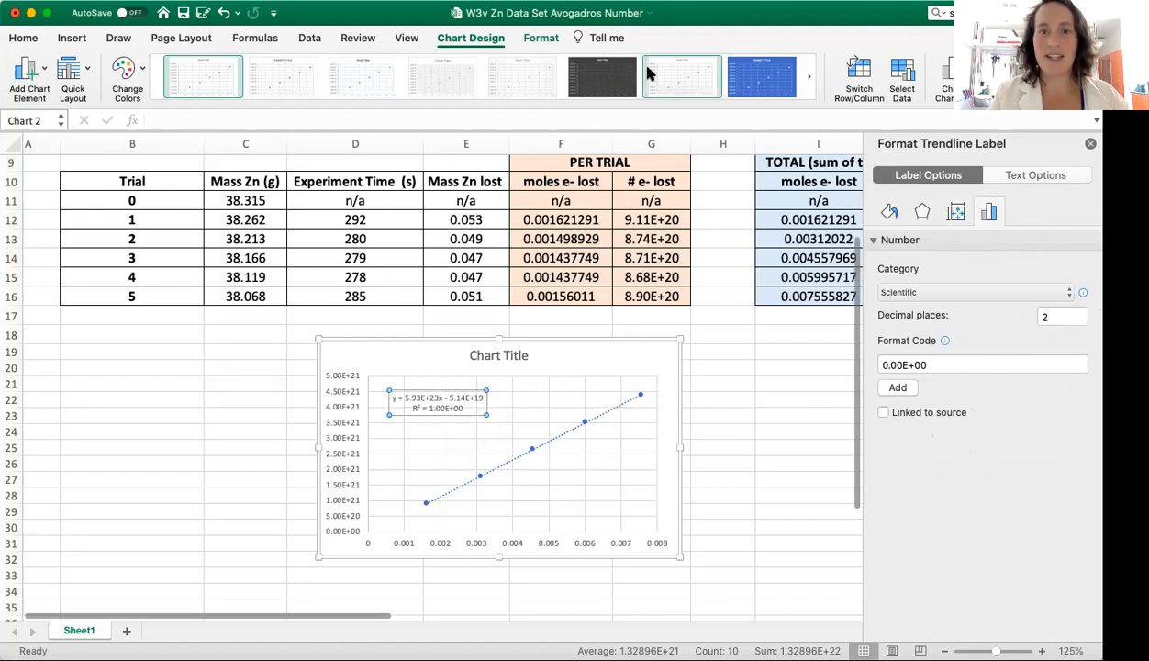
pyautogui.click(24, 38)
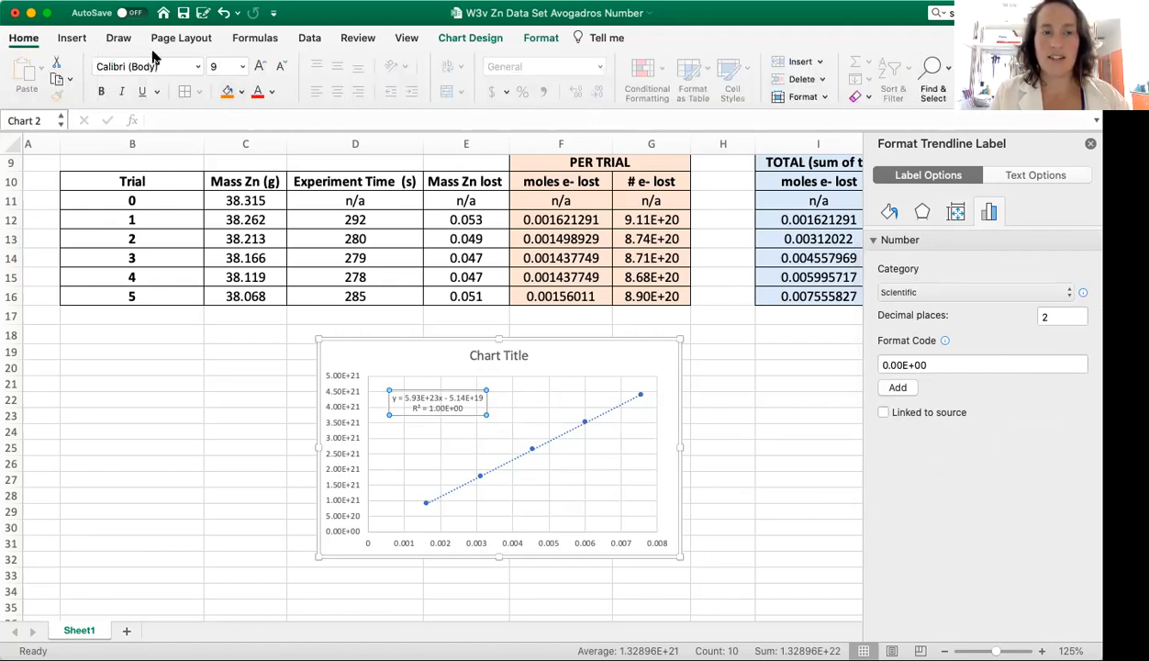
pyautogui.click(243, 68)
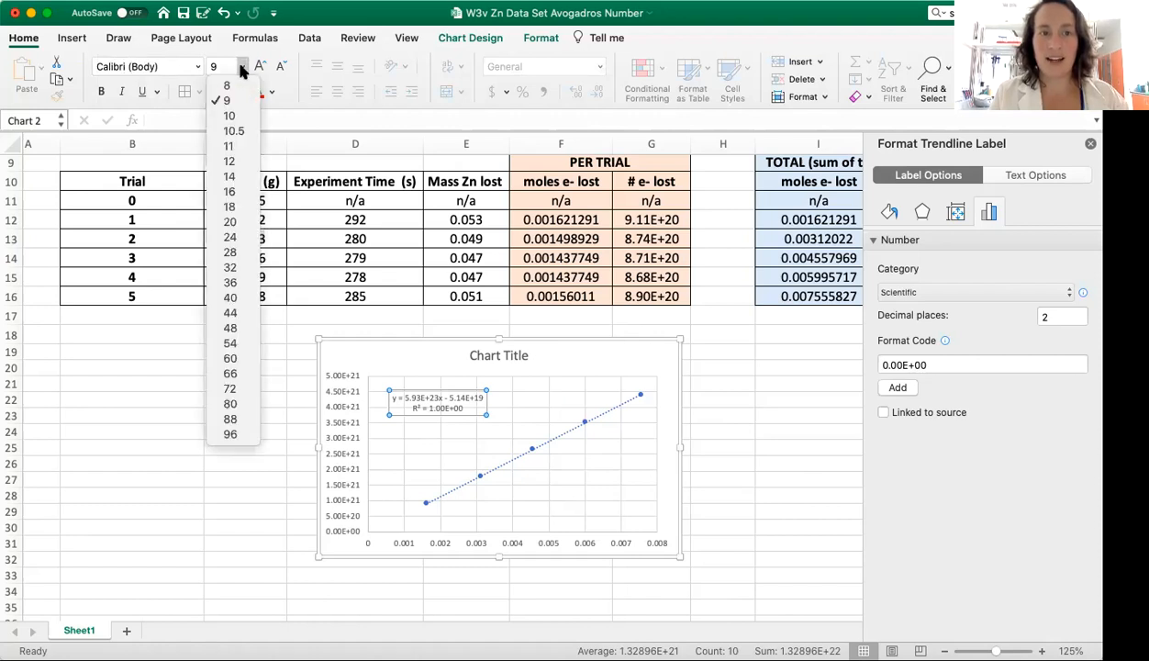
pyautogui.click(239, 175)
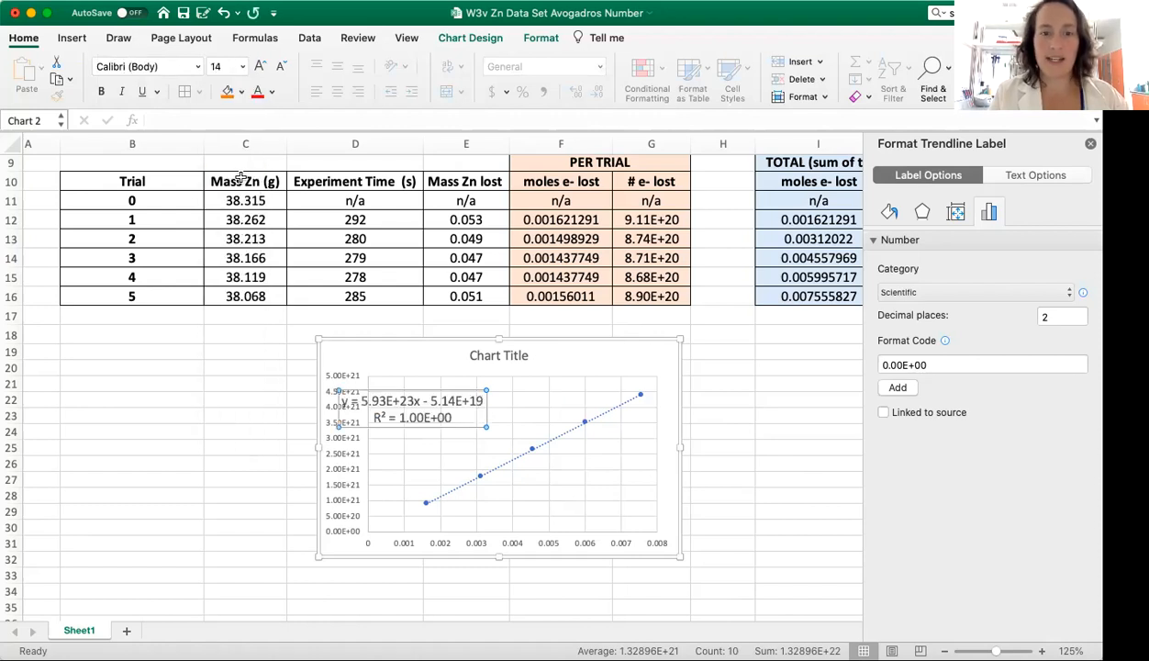
pyautogui.moveTo(458, 419); pyautogui.dragTo(492, 424)
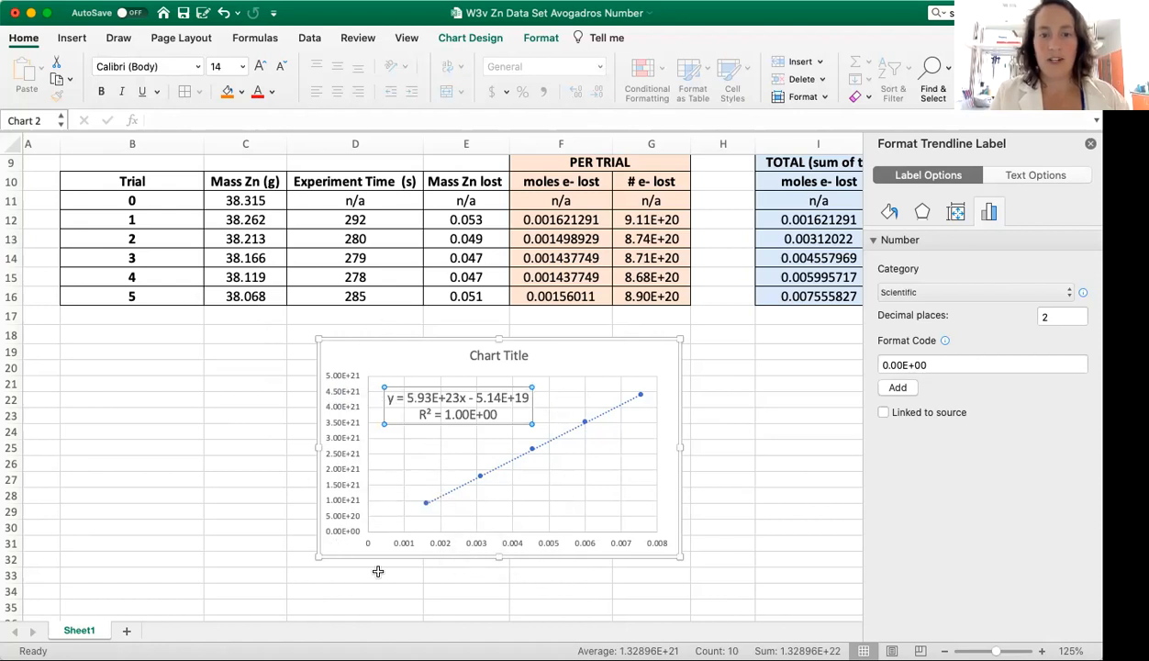
pyautogui.click(423, 363)
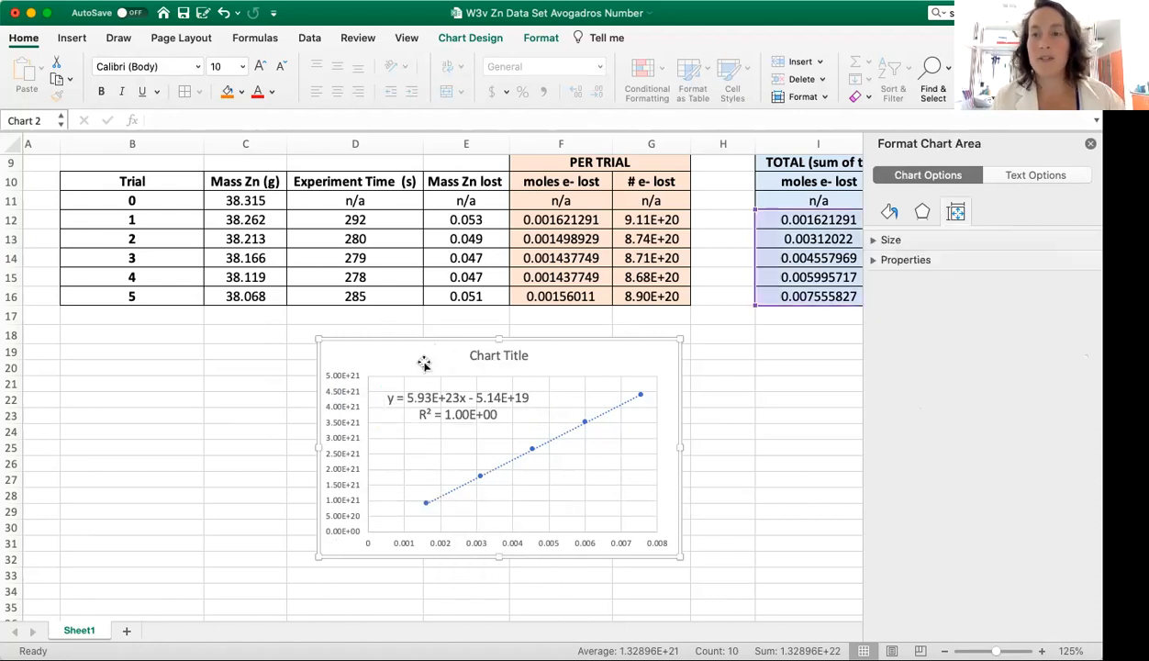
pyautogui.click(1091, 143)
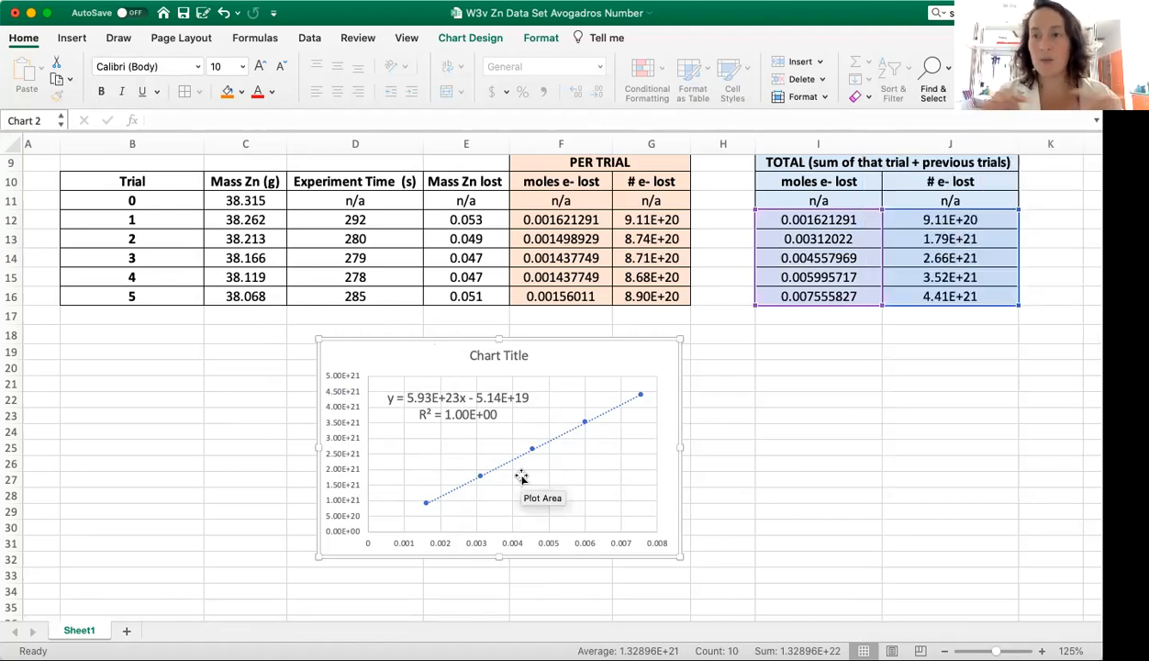
pyautogui.click(479, 354)
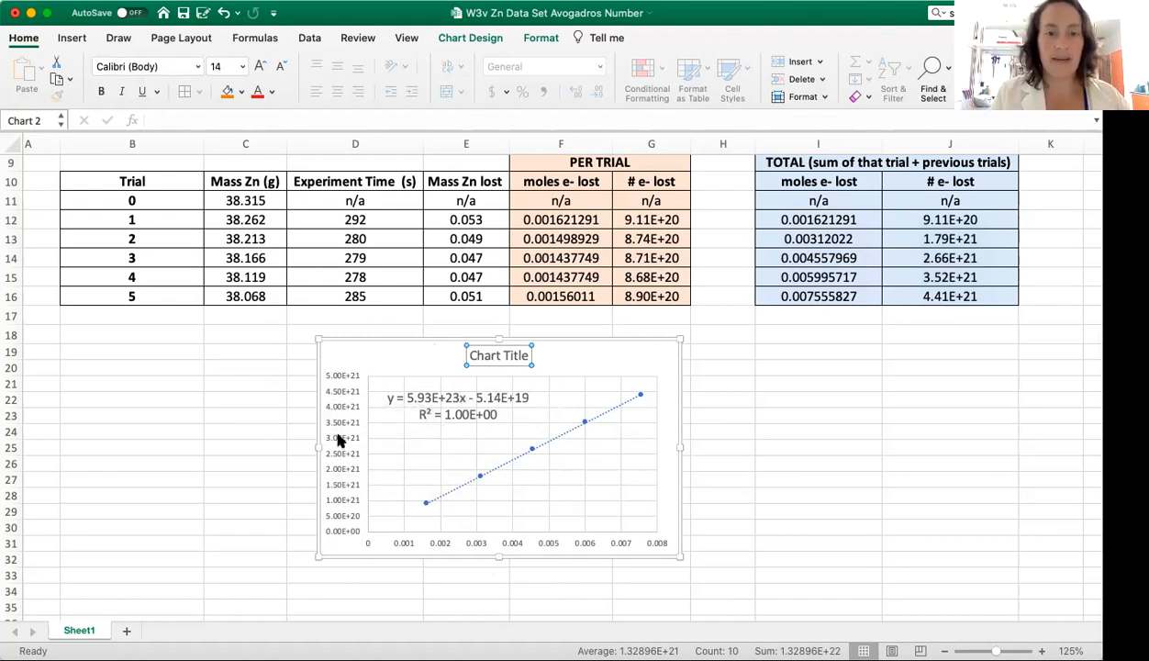
pyautogui.click(380, 351)
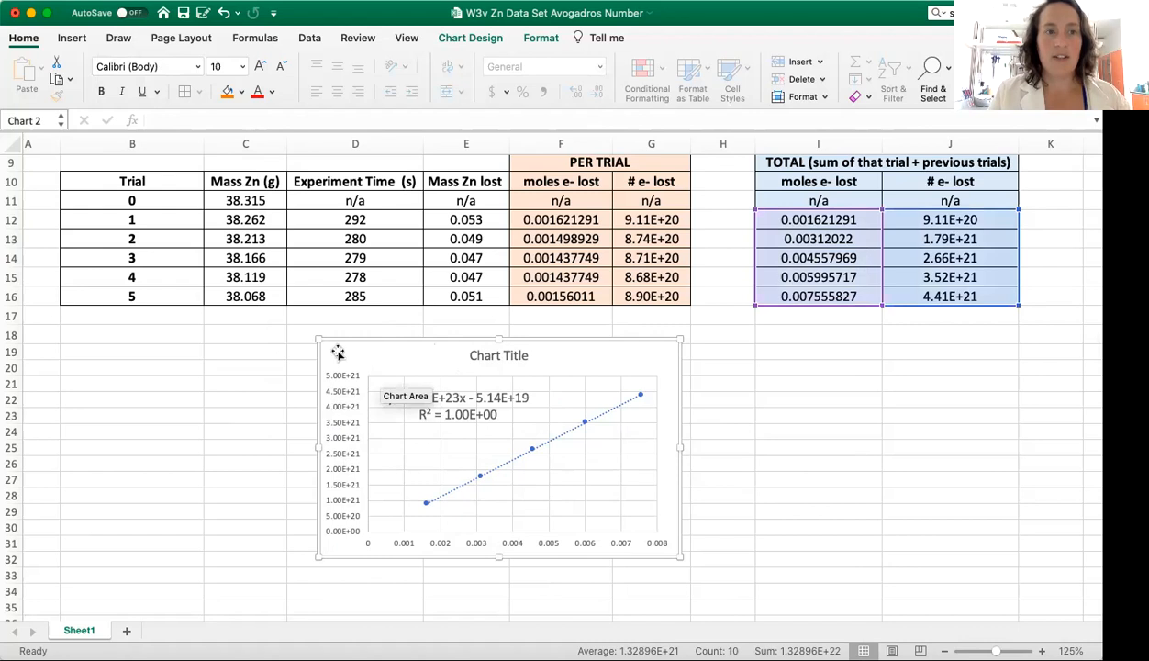
pyautogui.click(220, 367)
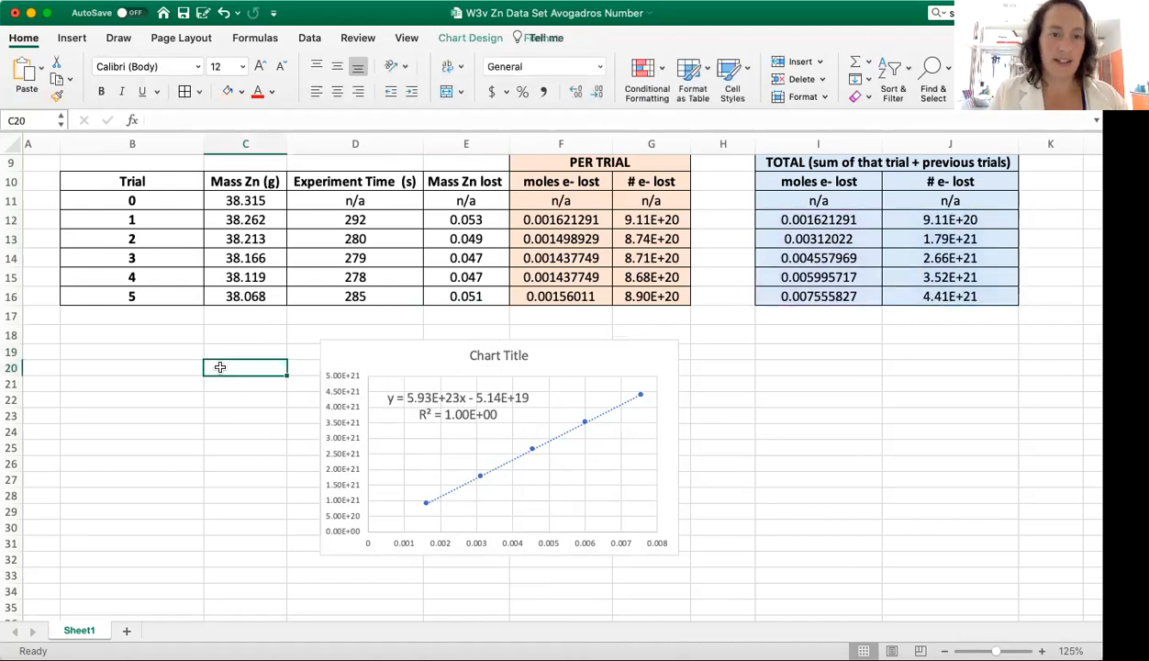
# Step: Add primary horizontal and primary vertical axis titles to the scatter chart
pyautogui.click(373, 349)
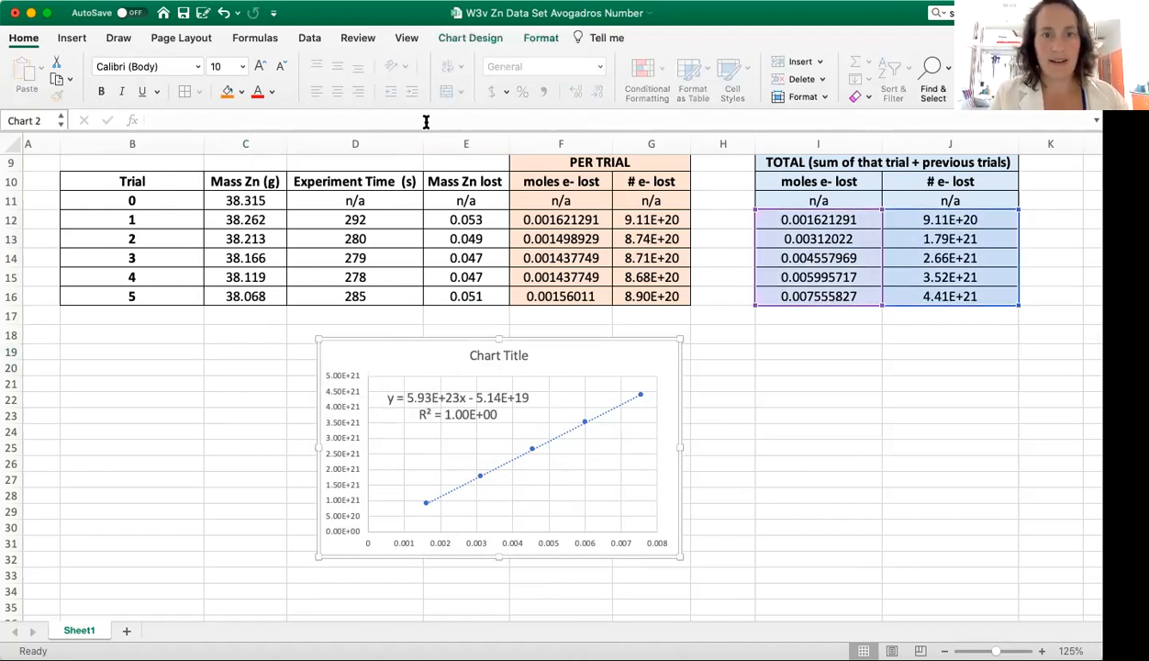
pyautogui.click(471, 37)
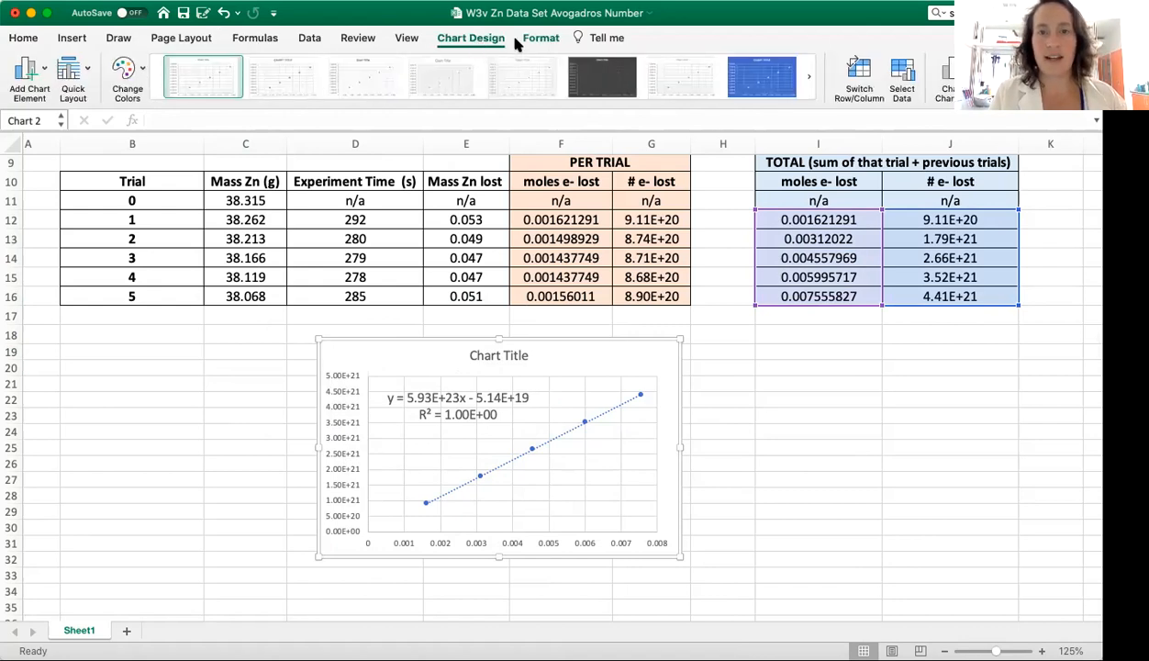
pyautogui.click(37, 74)
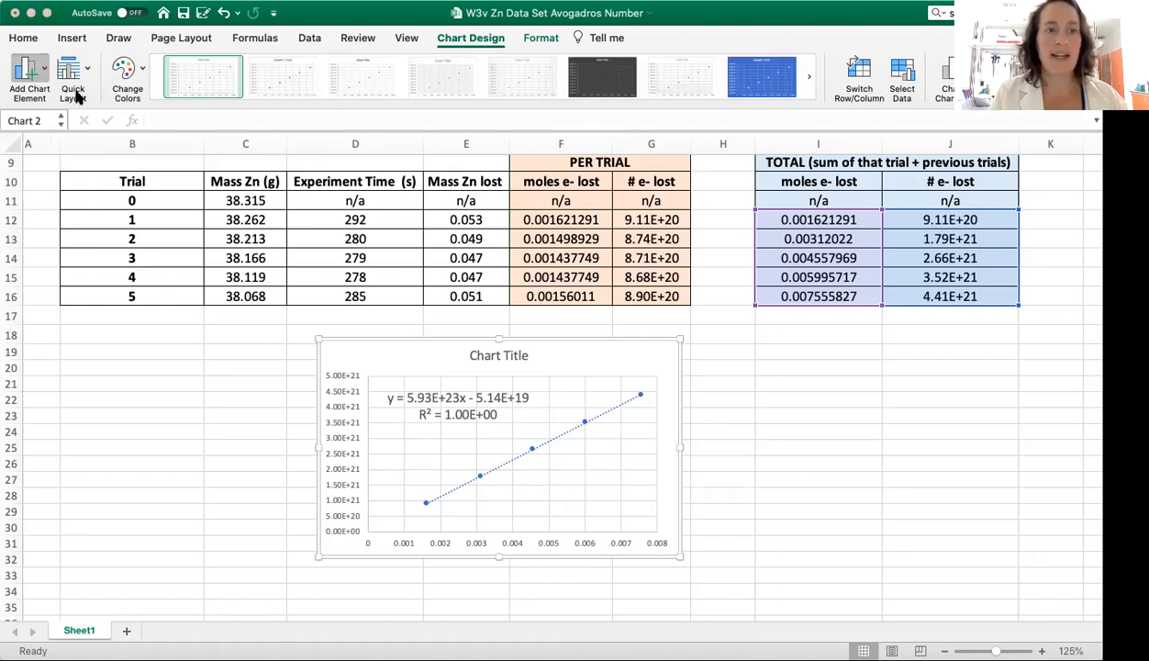
pyautogui.click(191, 130)
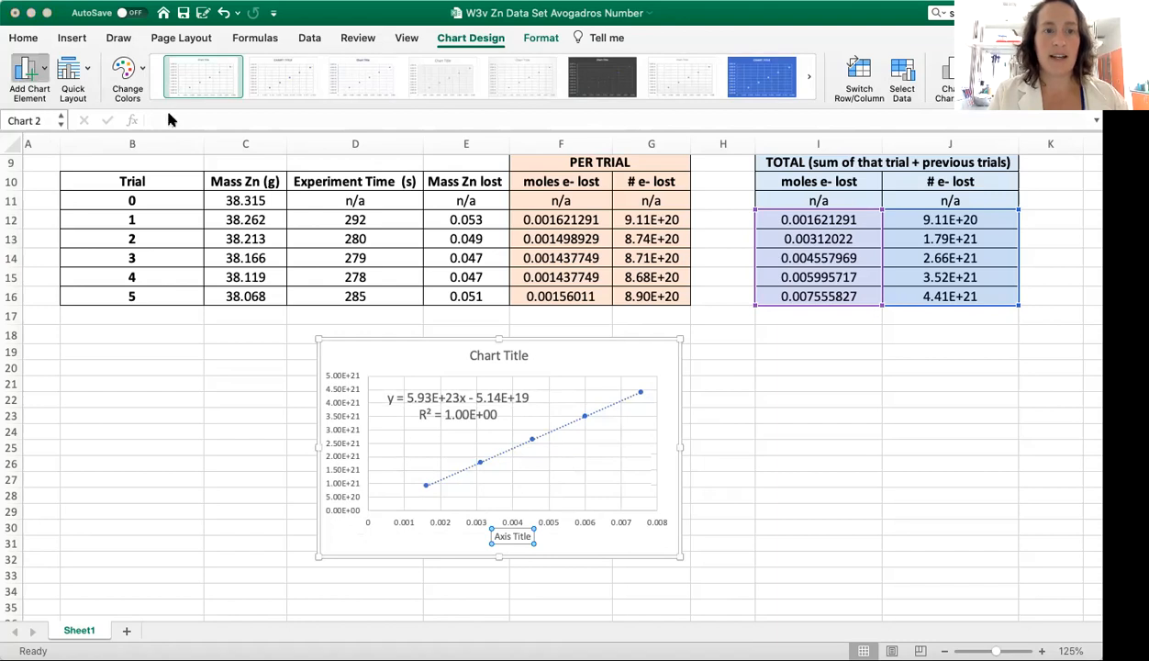
pyautogui.click(196, 154)
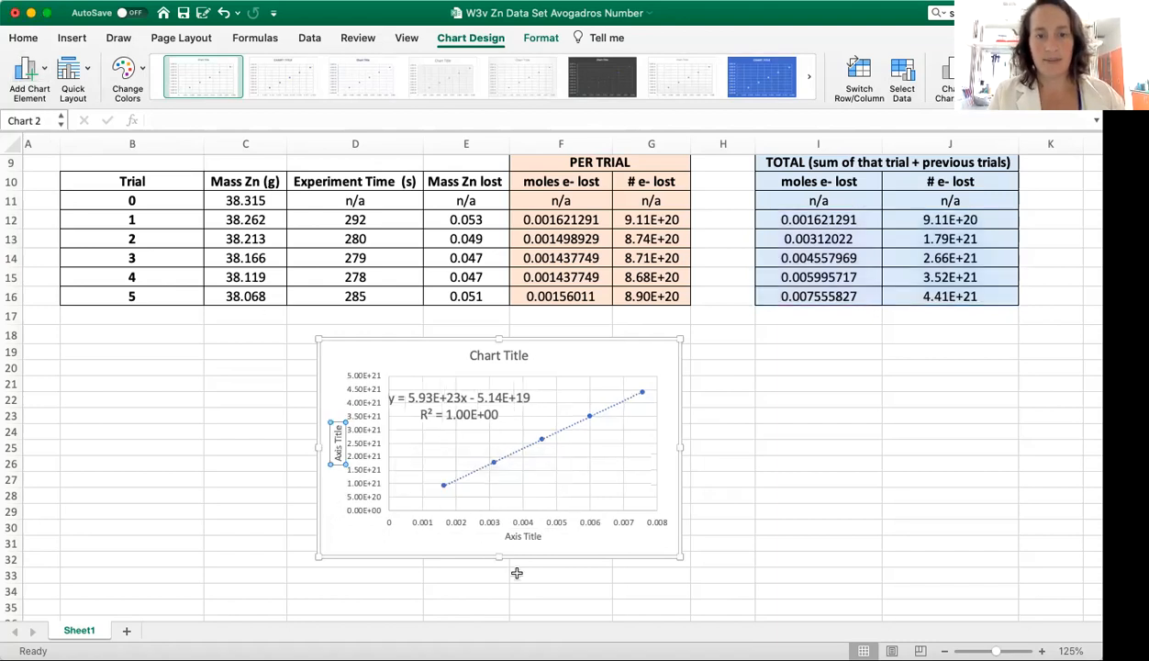
# Step: Change the horizontal axis title's text to "electron lost (mol)"
pyautogui.click(520, 536)
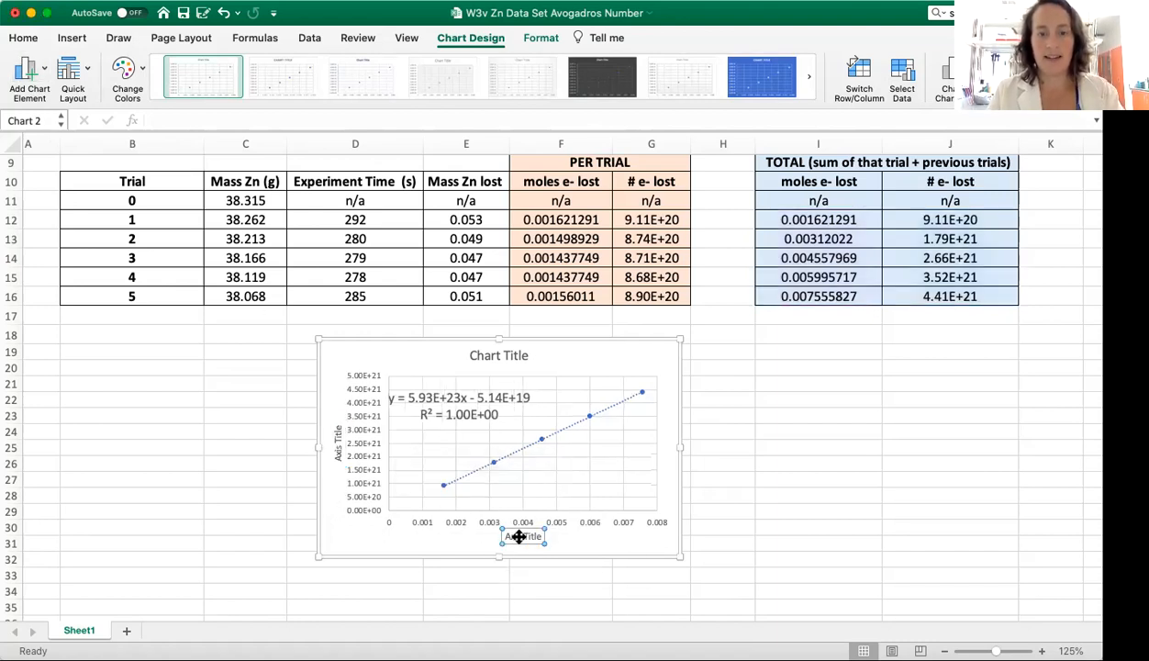
pyautogui.doubleClick(519, 536)
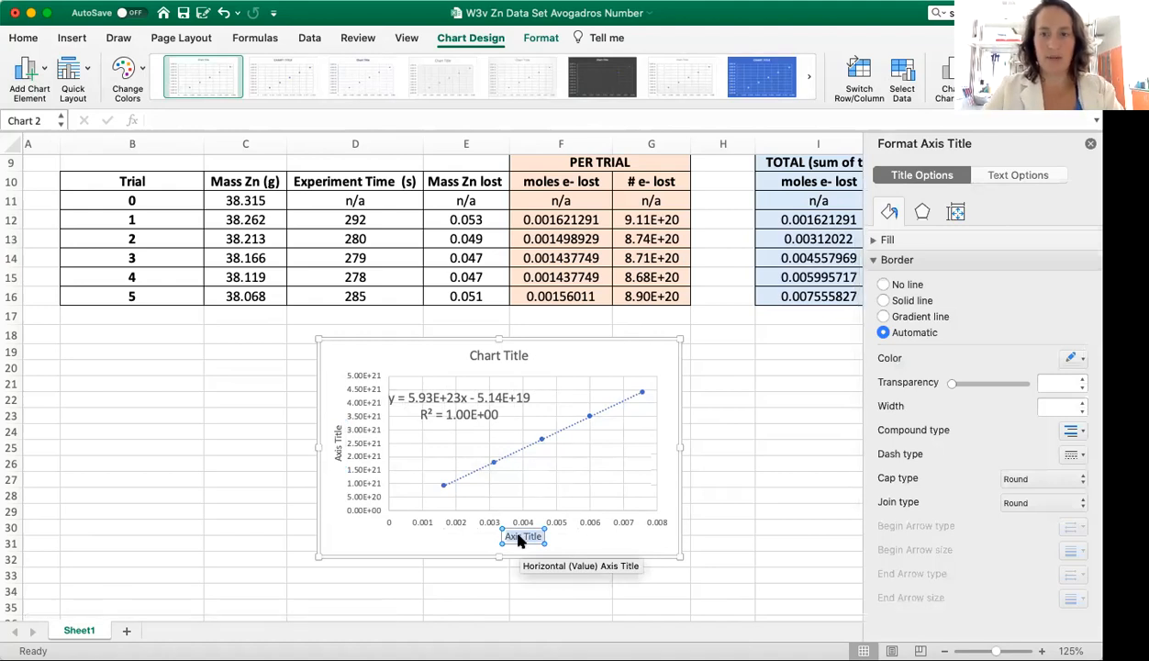
pyautogui.write('Moles electron')
pyautogui.press('BackSpace')
pyautogui.press('BackSpace')
pyautogui.press('BackSpace')
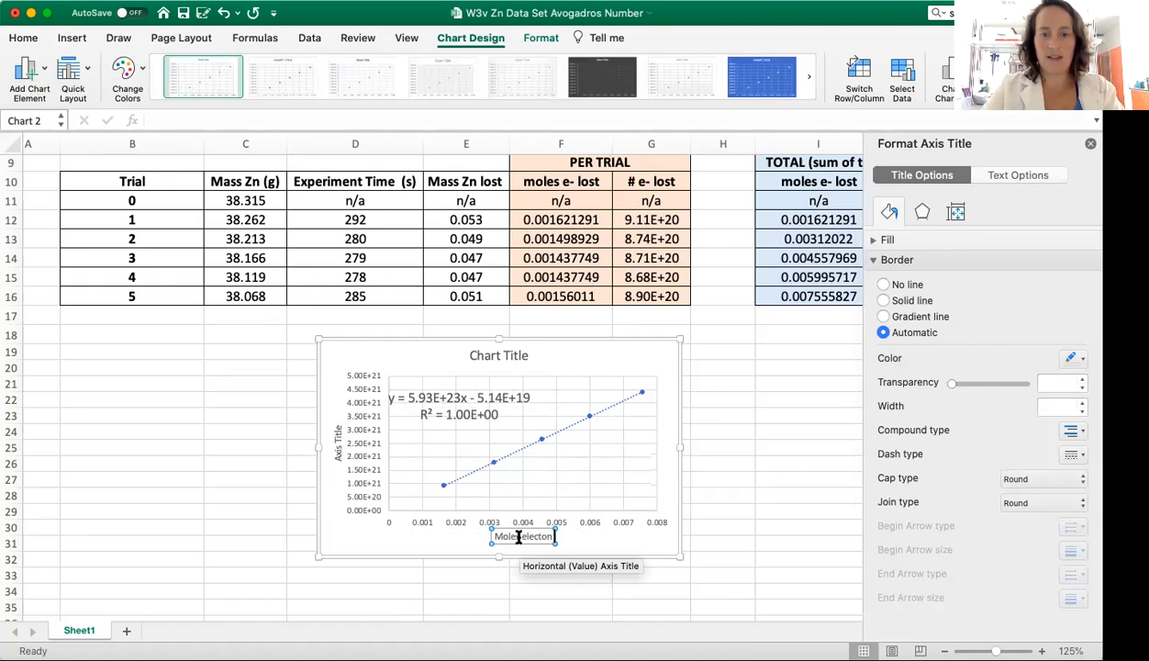
pyautogui.write('ron lost')
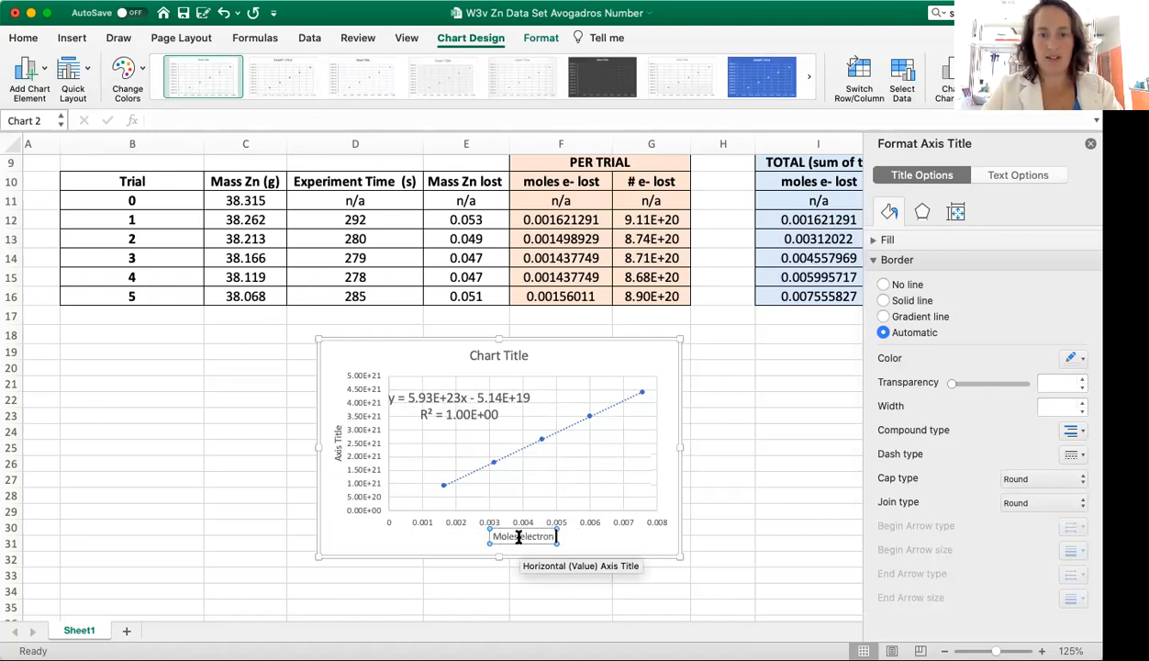
pyautogui.write(' (mol)')
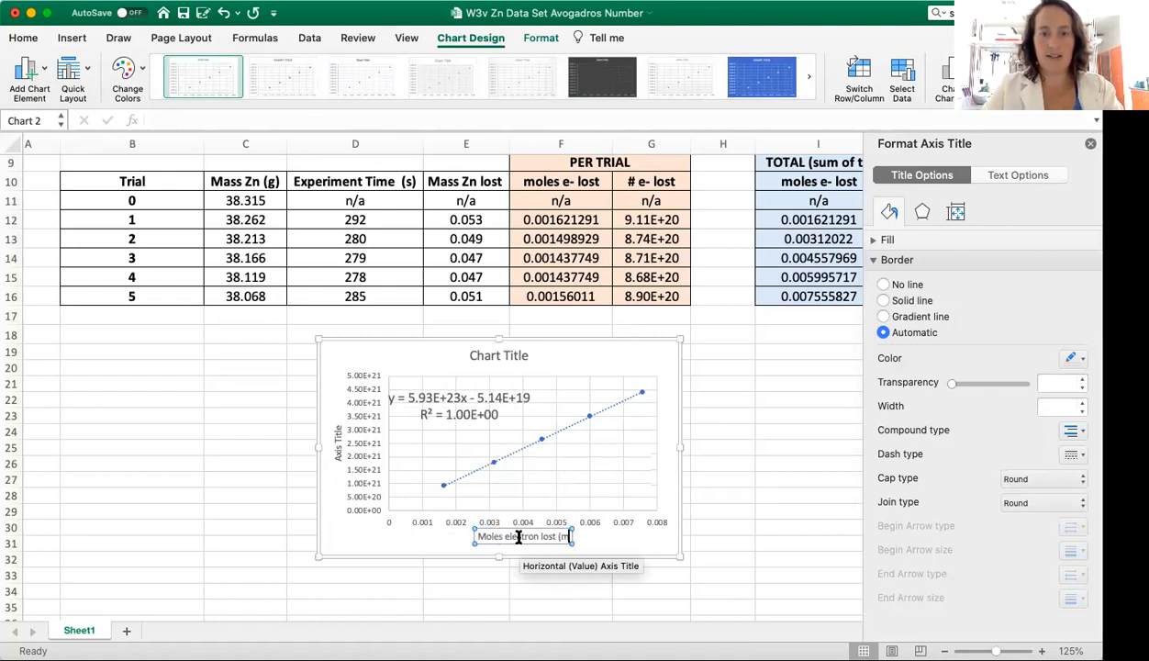
pyautogui.doubleClick(479, 536)
pyautogui.press('BackSpace')
# Step: Change the vertical axis title's text to "Toal electrons (#)"
pyautogui.tripleClick(337, 456)
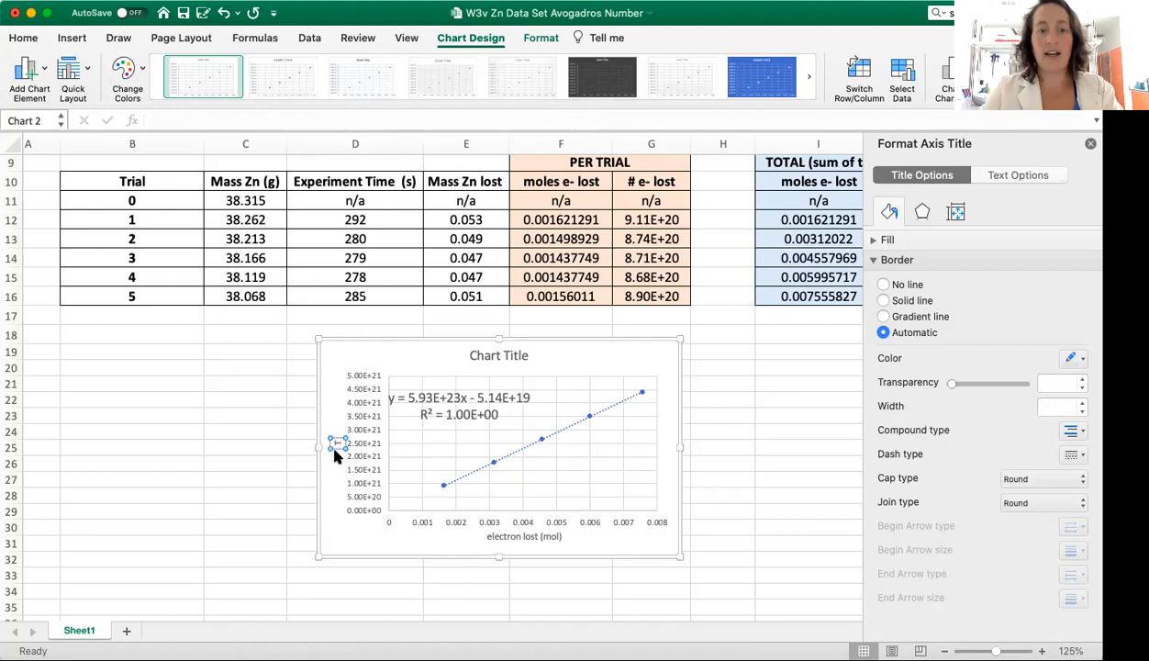
pyautogui.write('Total electrons (#)')
# Step: Add "Total" in front of the horizontal axis title so it reads "Total electron lost (mol)"
pyautogui.click(548, 541)
pyautogui.click(487, 537)
pyautogui.write('Total')
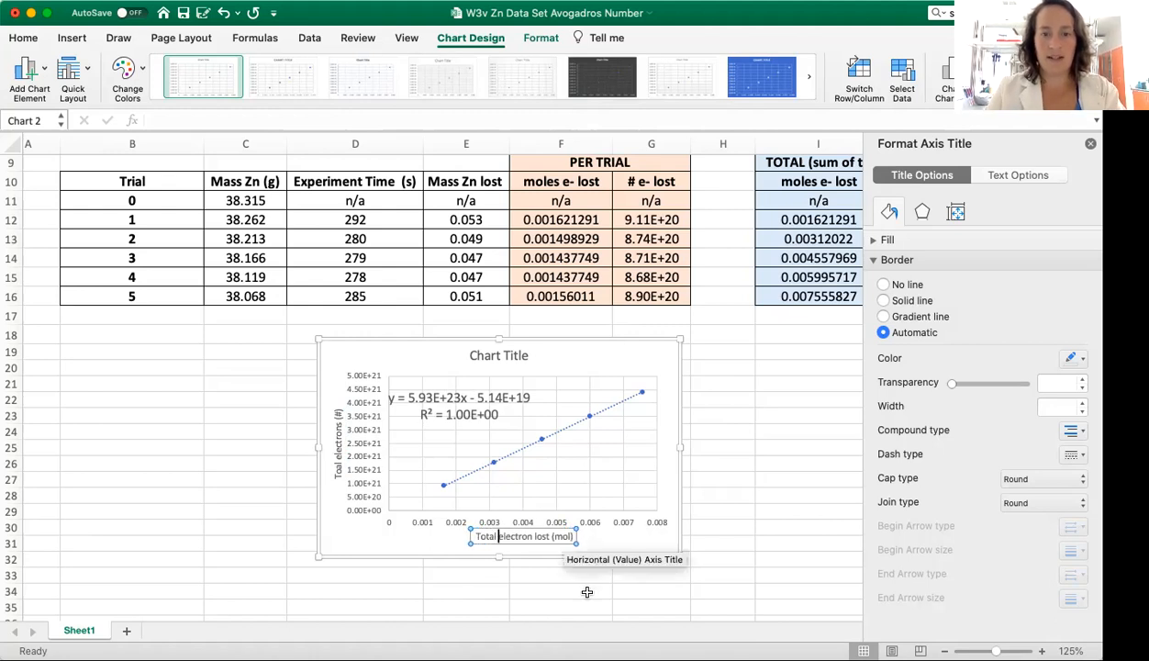
pyautogui.hscroll(10, 559, 616)
pyautogui.hscroll(-10, 336, 411)
pyautogui.click(309, 525)
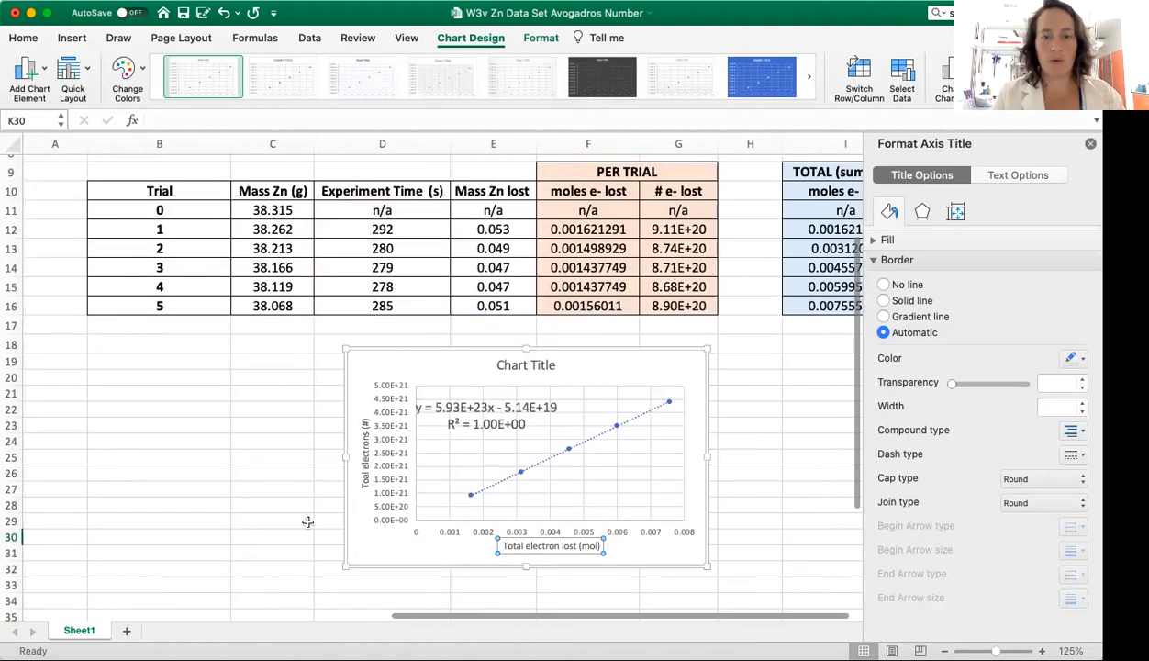
pyautogui.click(373, 476)
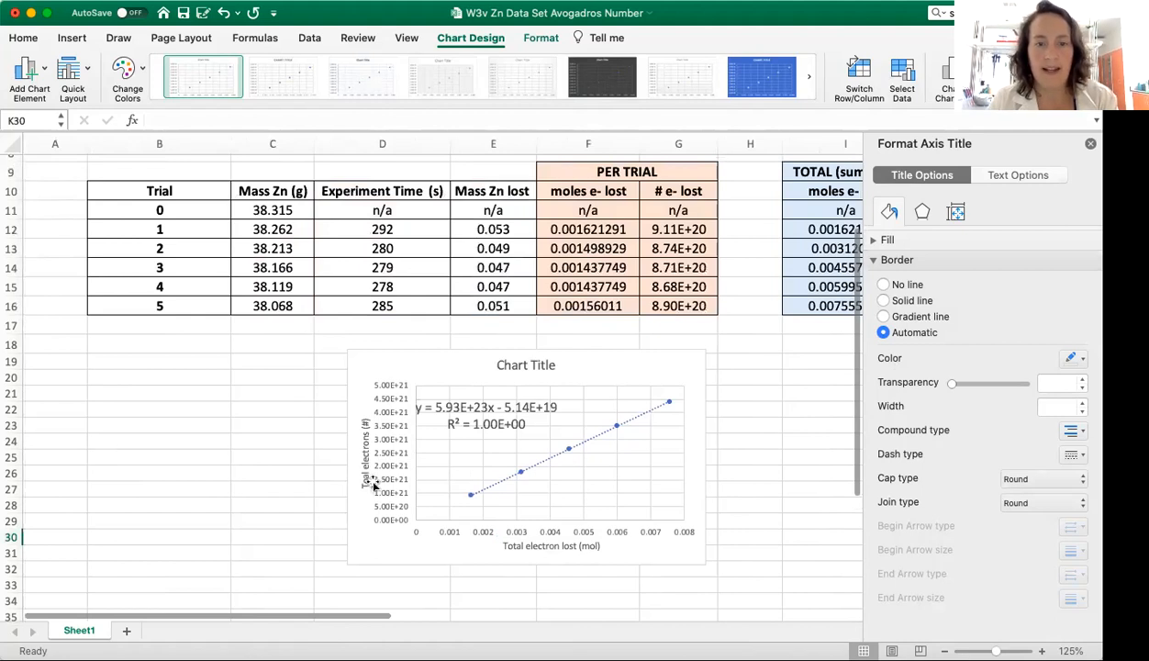
pyautogui.click(517, 367)
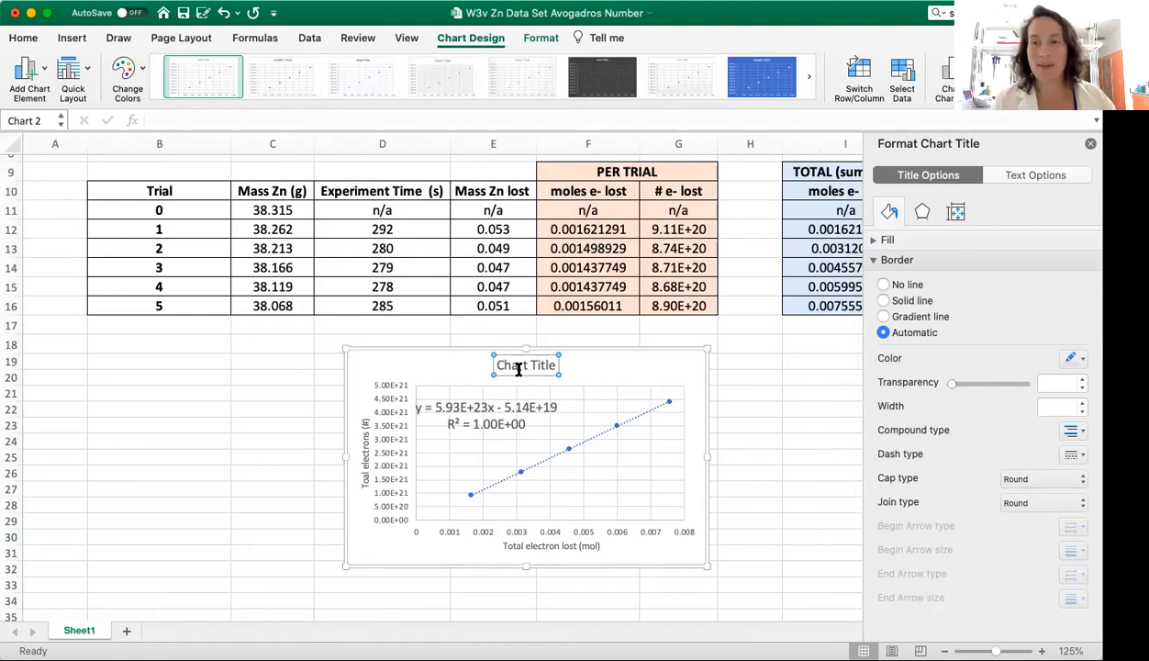
pyautogui.click(365, 450)
pyautogui.click(523, 546)
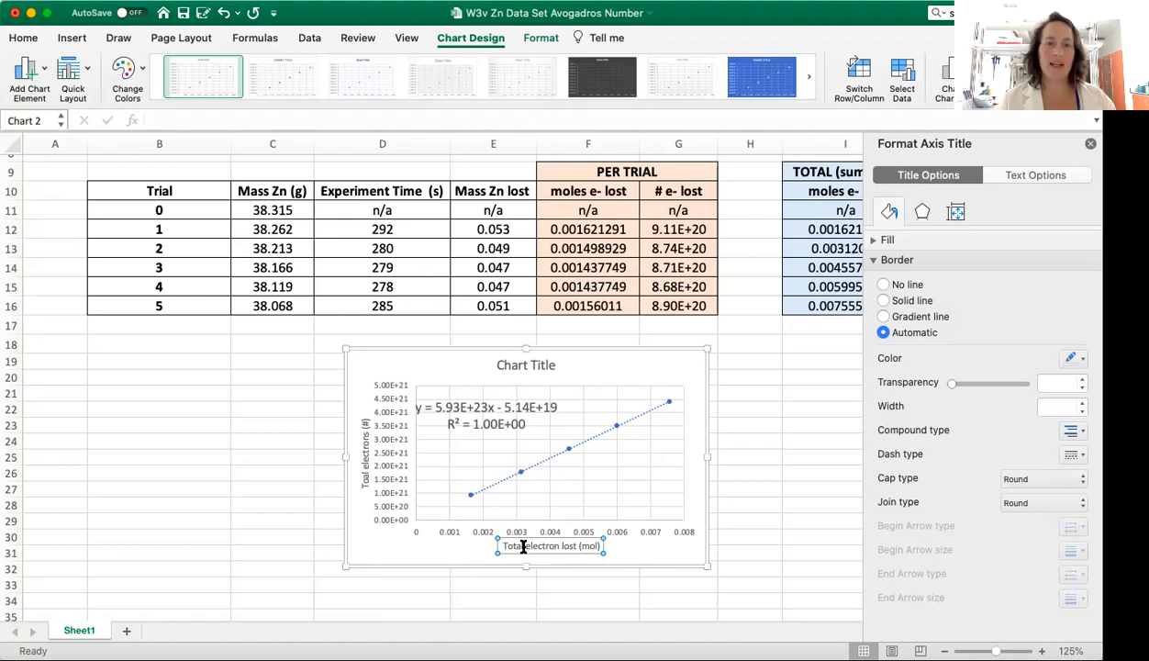
pyautogui.click(737, 474)
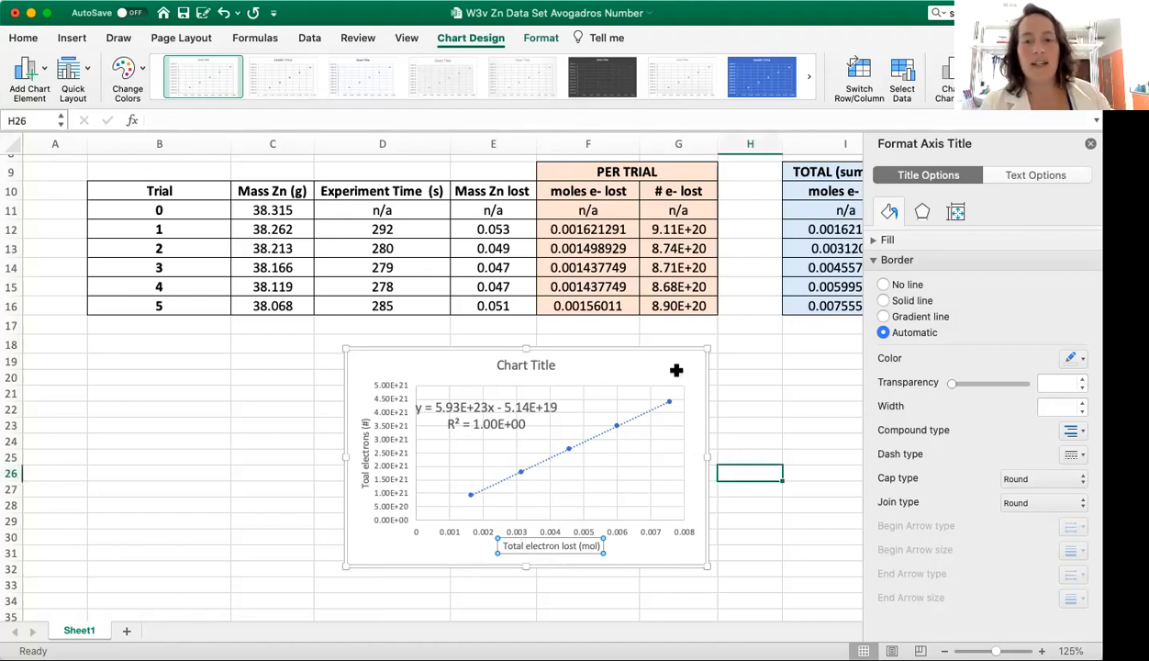
pyautogui.click(795, 371)
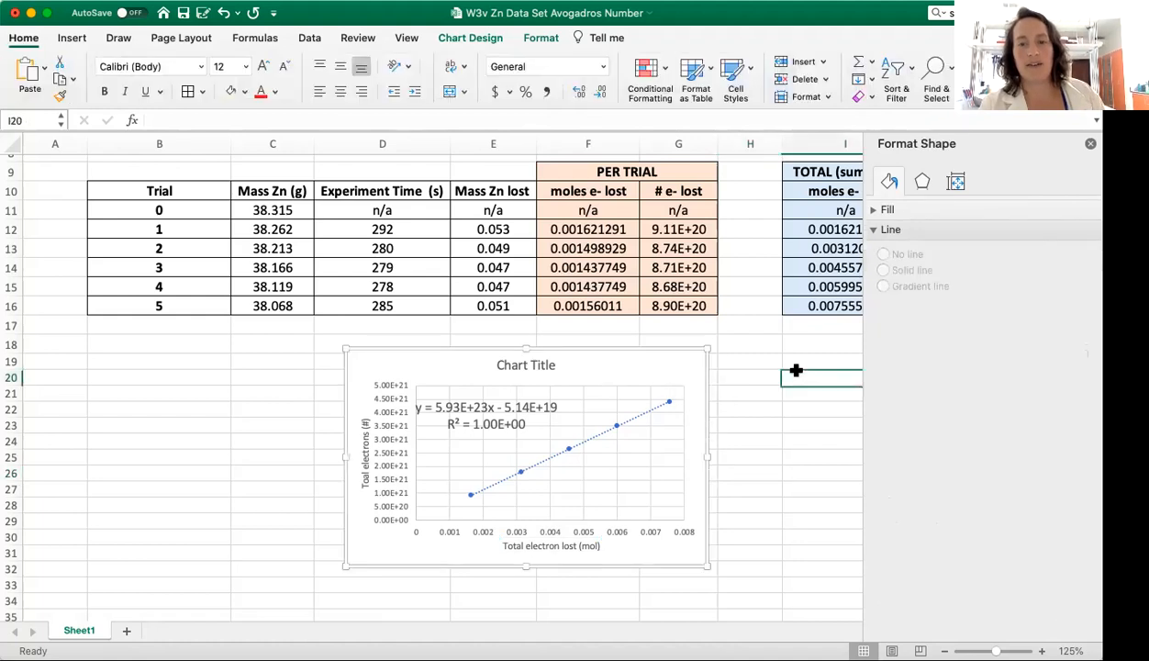
pyautogui.click(681, 363)
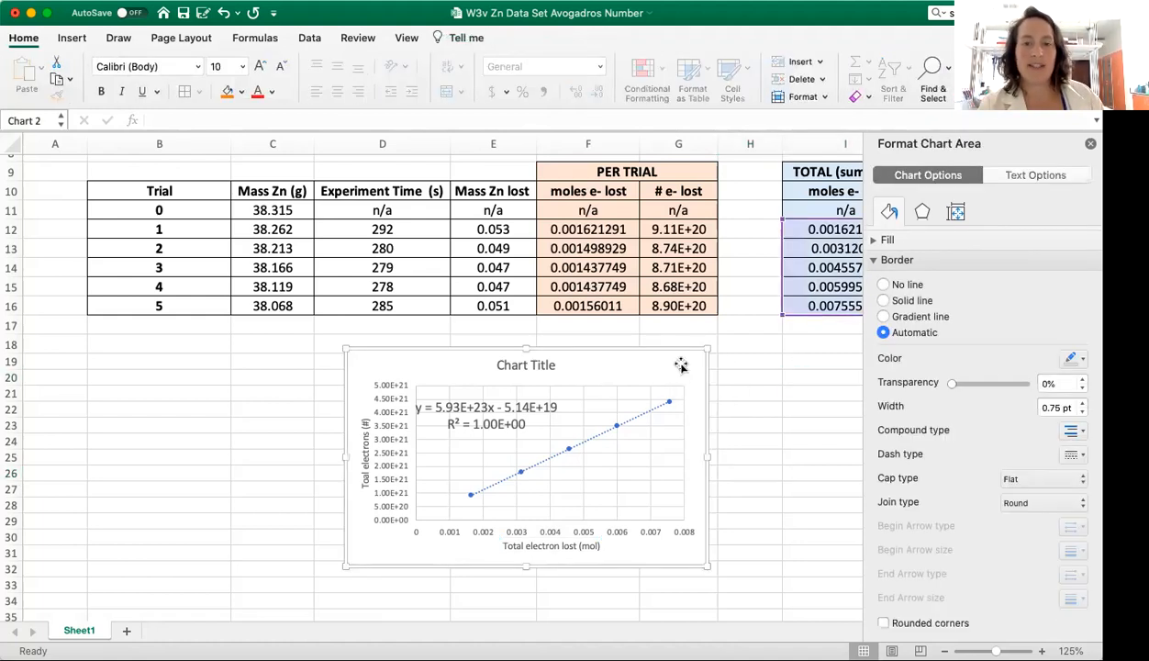
pyautogui.rightClick(679, 362)
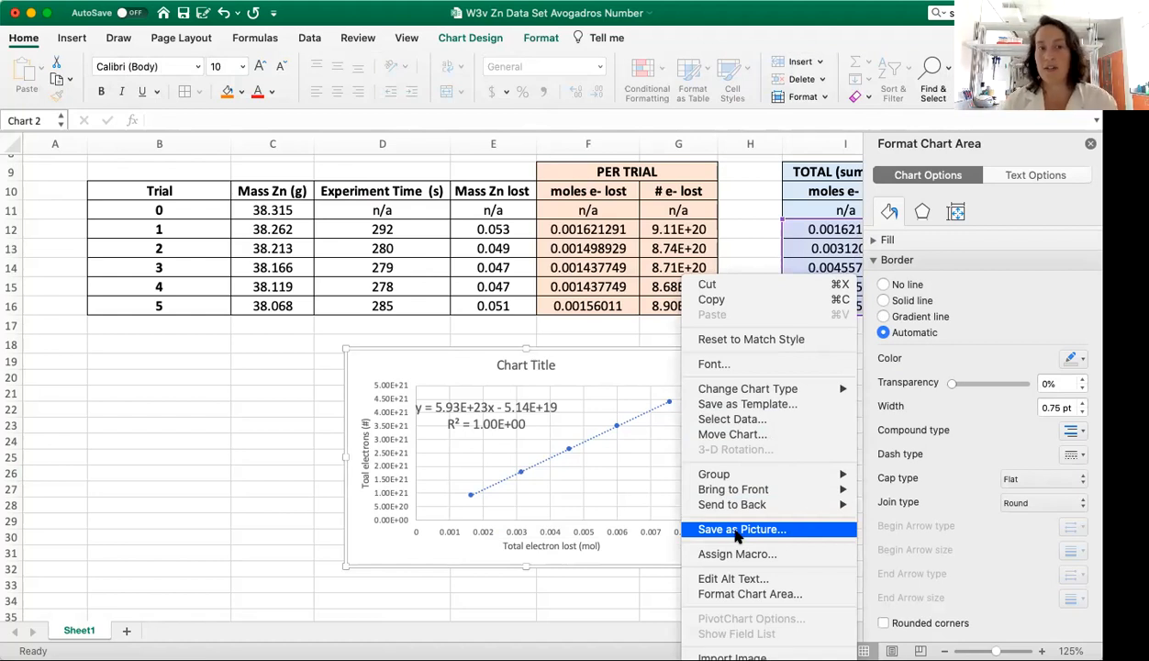
pyautogui.click(354, 459)
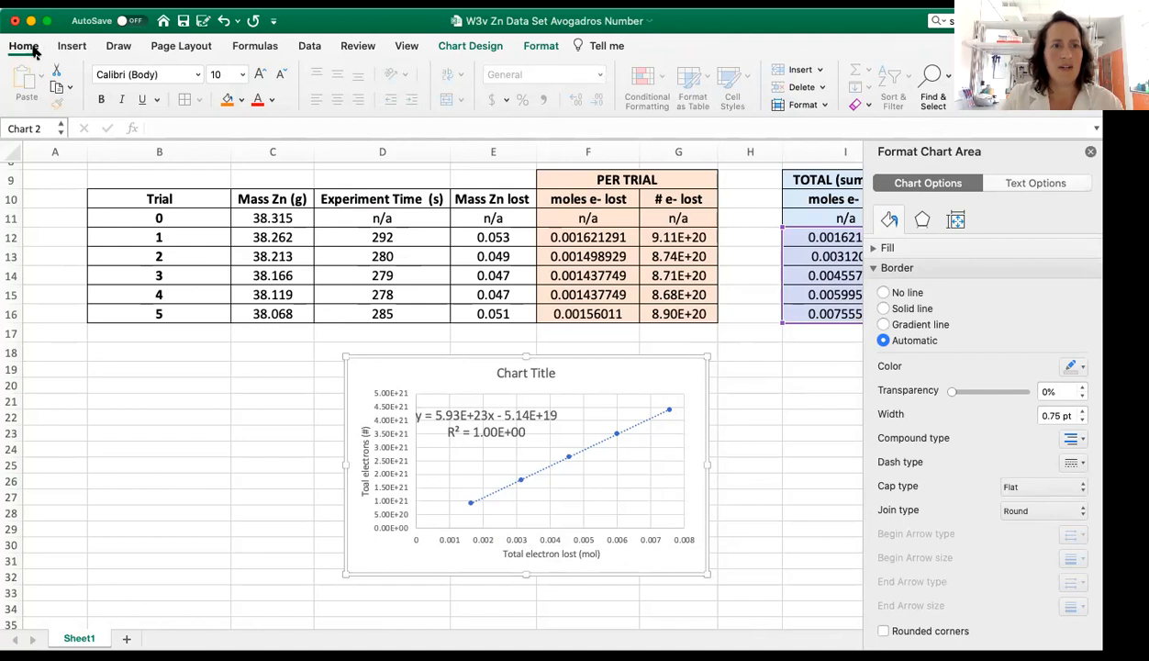
pyautogui.click(85, 2)
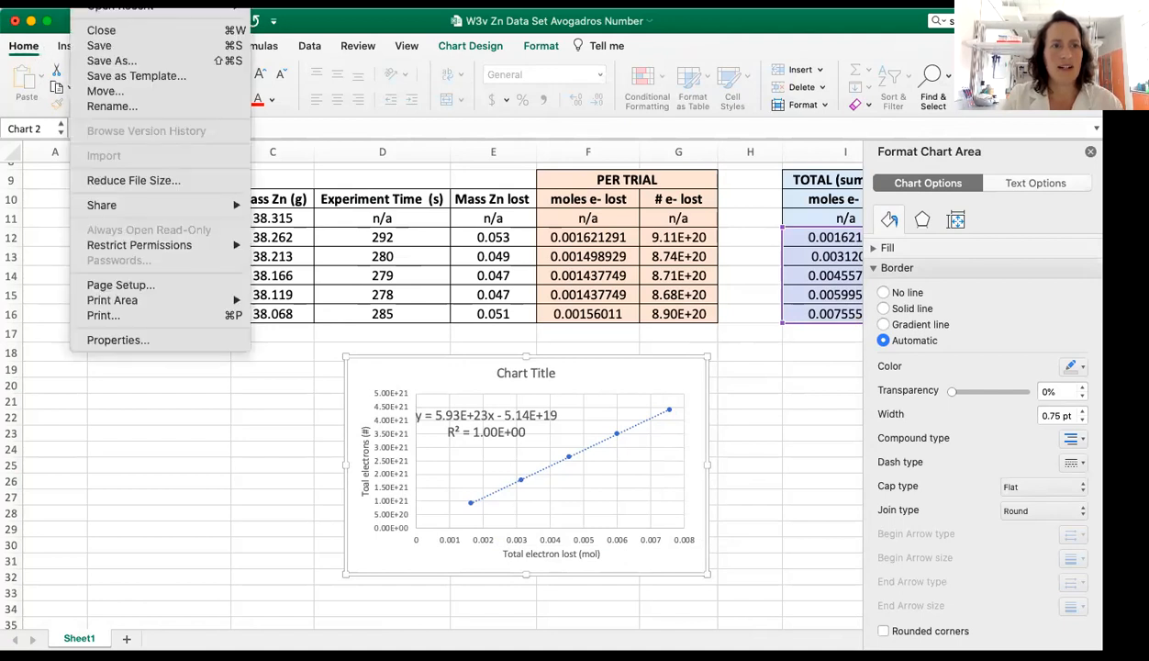
pyautogui.click(124, 61)
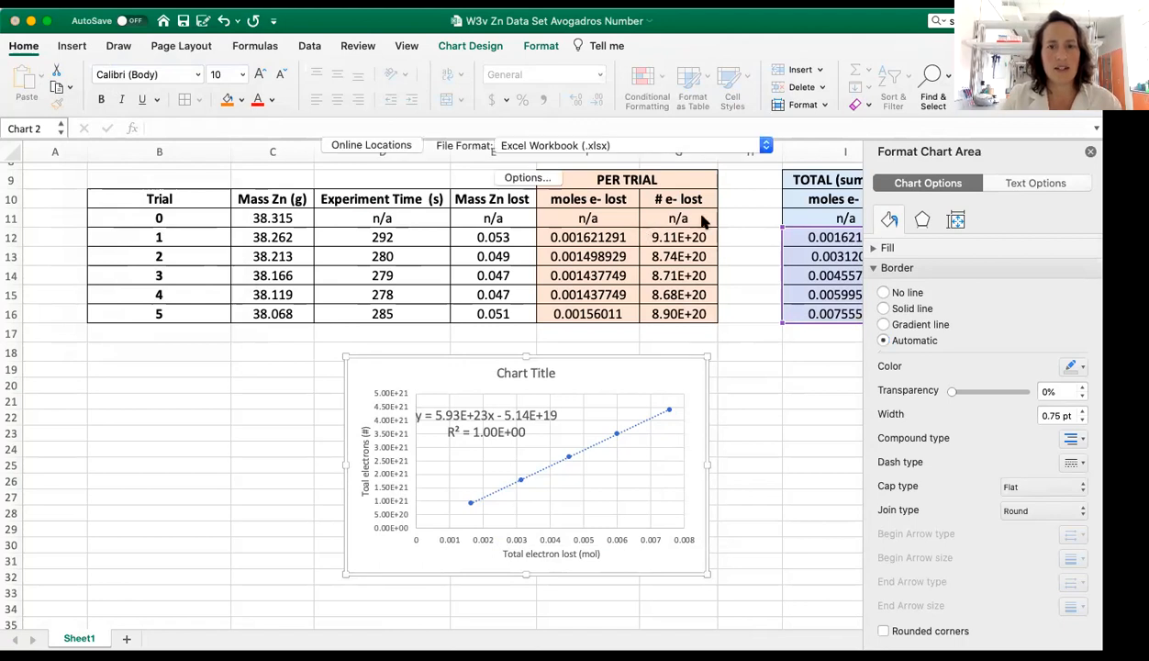
pyautogui.click(684, 212)
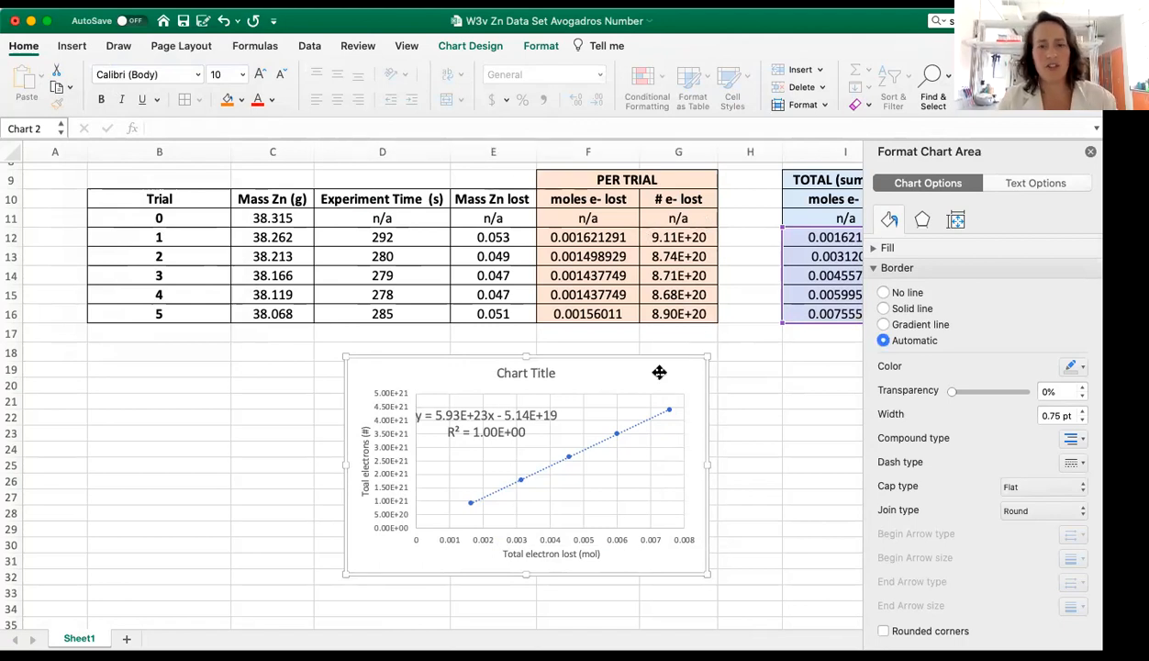
# Step: Save the scatter chart as a picture
pyautogui.rightClick(659, 375)
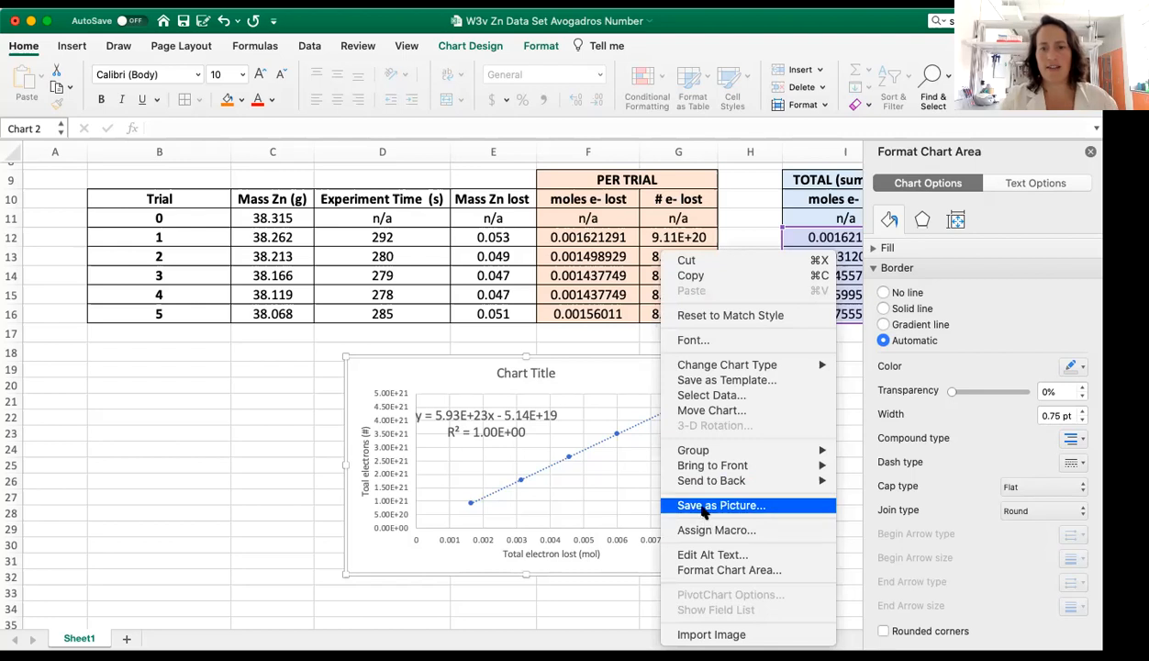